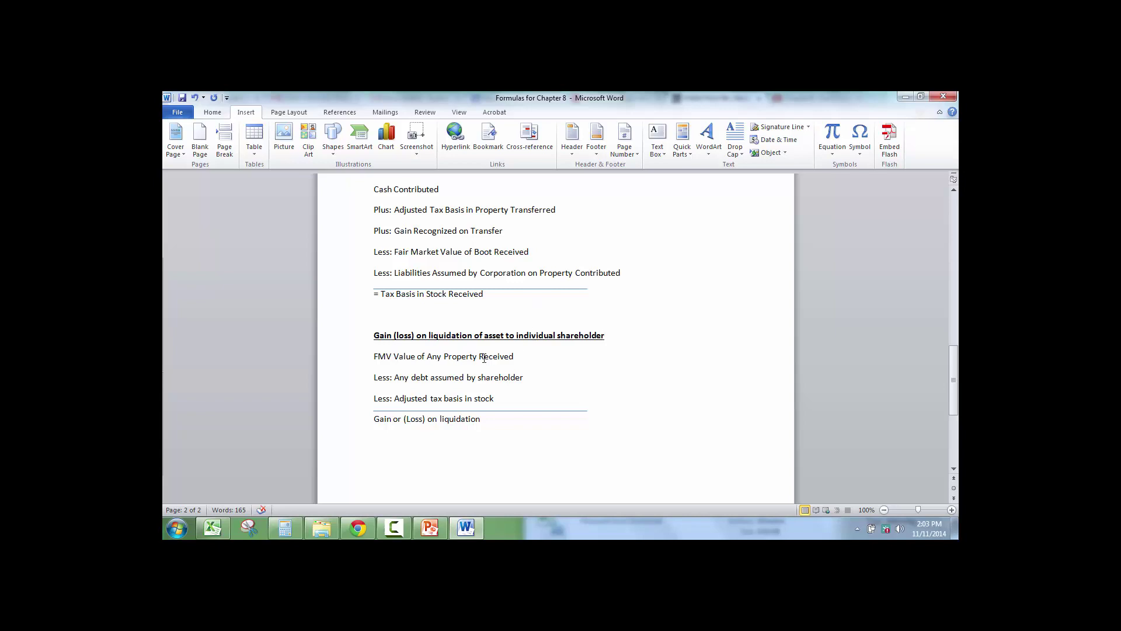
Highlight each line of the liquidation gain formula in Word: property value, debt assumed, stock basis, and gain or loss
{"action": "left_click_drag", "start_coordinate": [511, 357], "coordinate": [405, 355]}
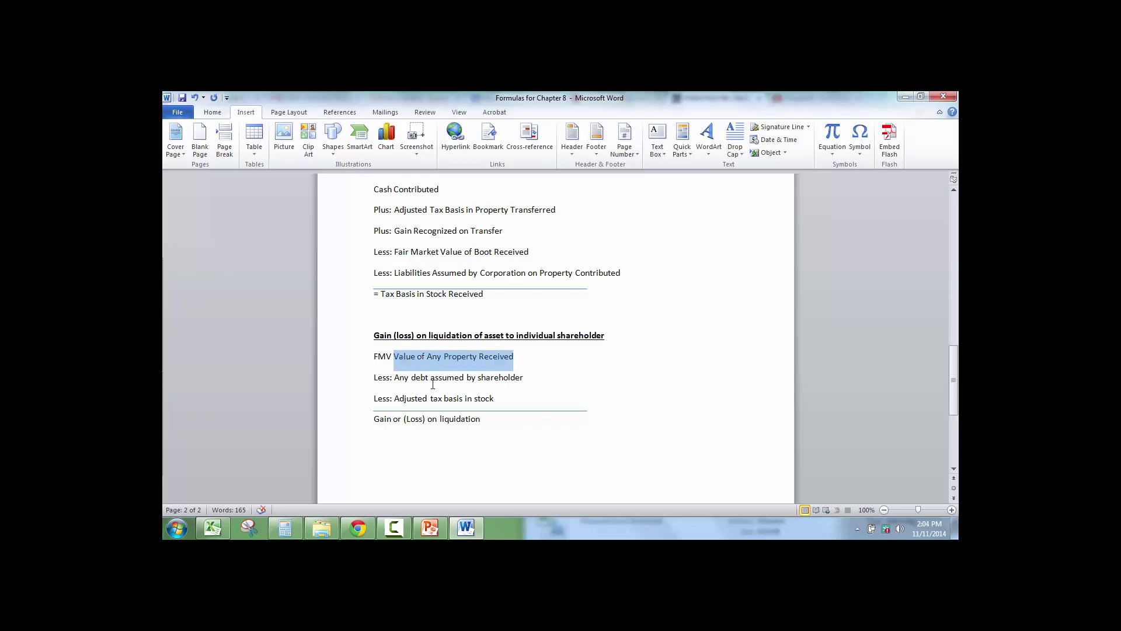
{"action": "left_click_drag", "start_coordinate": [528, 379], "coordinate": [395, 378]}
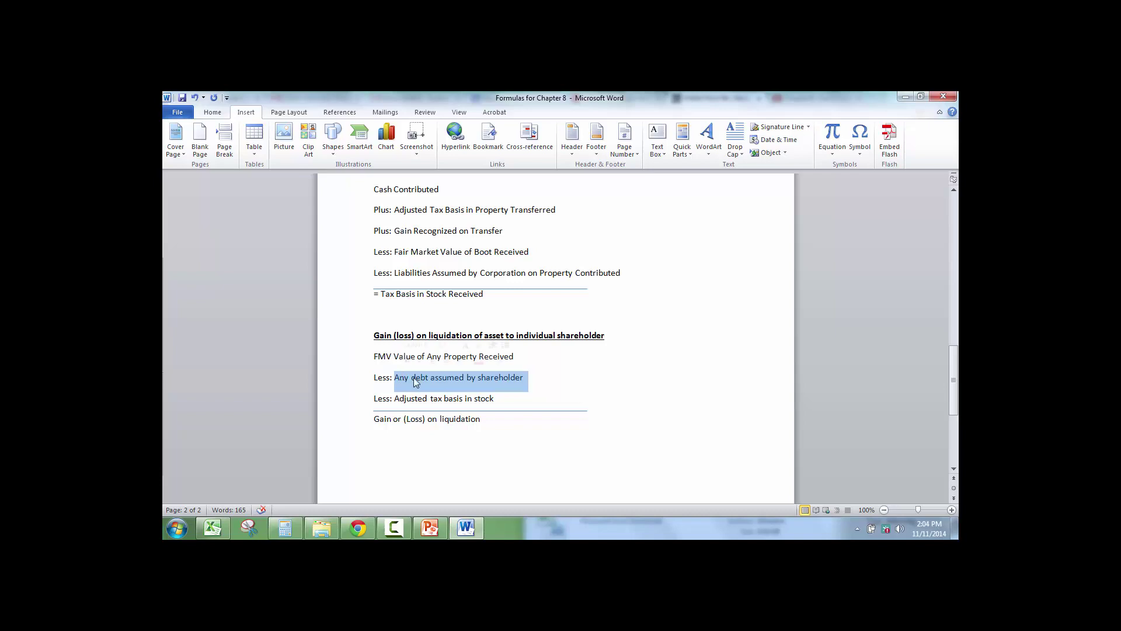
{"action": "left_click_drag", "start_coordinate": [494, 398], "coordinate": [390, 397]}
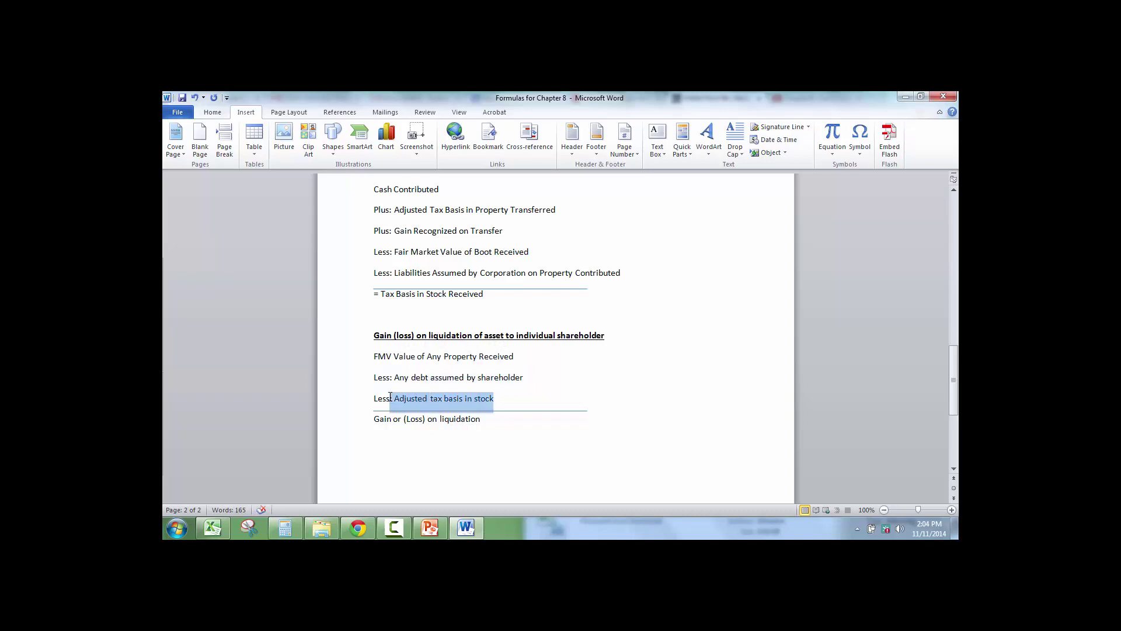
{"action": "left_click", "coordinate": [377, 419]}
{"action": "left_click_drag", "start_coordinate": [493, 428], "coordinate": [403, 409]}
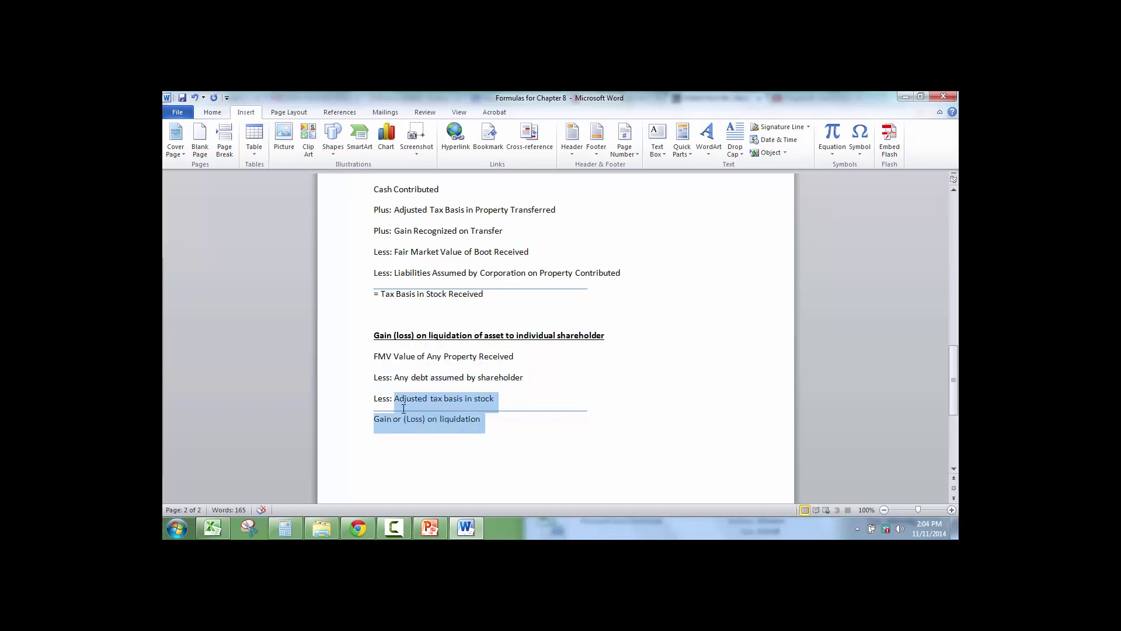
Minimize Word and return to the Excel liquidation worksheet, selecting an empty row below the prompt
{"action": "left_click", "coordinate": [905, 97]}
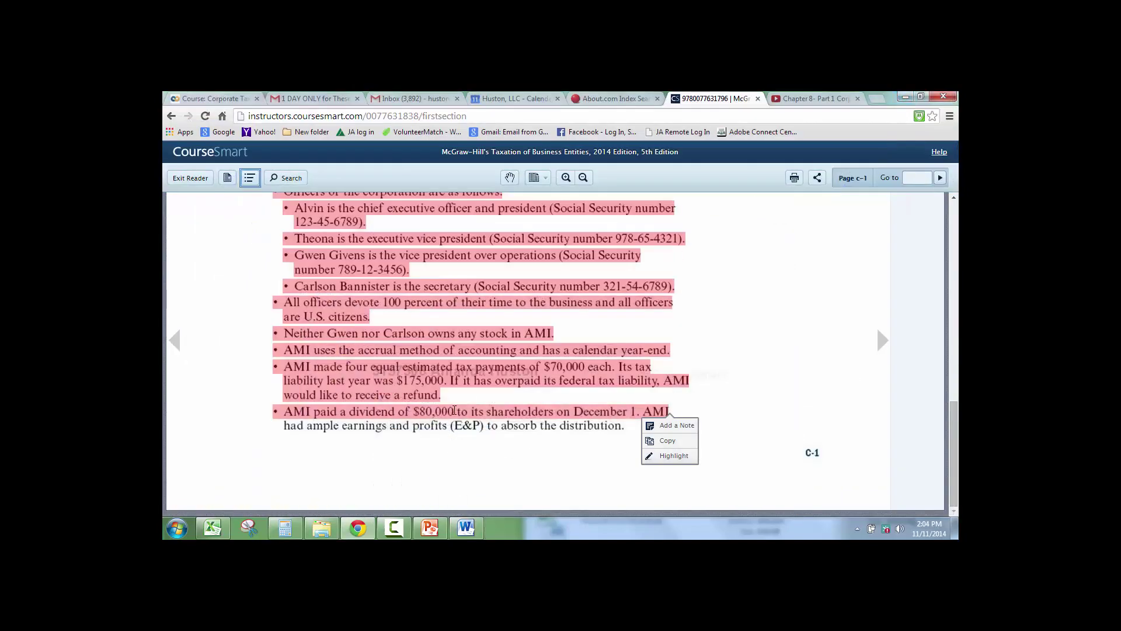
{"action": "left_click", "coordinate": [225, 525]}
{"action": "left_click", "coordinate": [263, 448]}
{"action": "scroll", "coordinate": [325, 422], "scroll_direction": "up", "scroll_amount": 5}
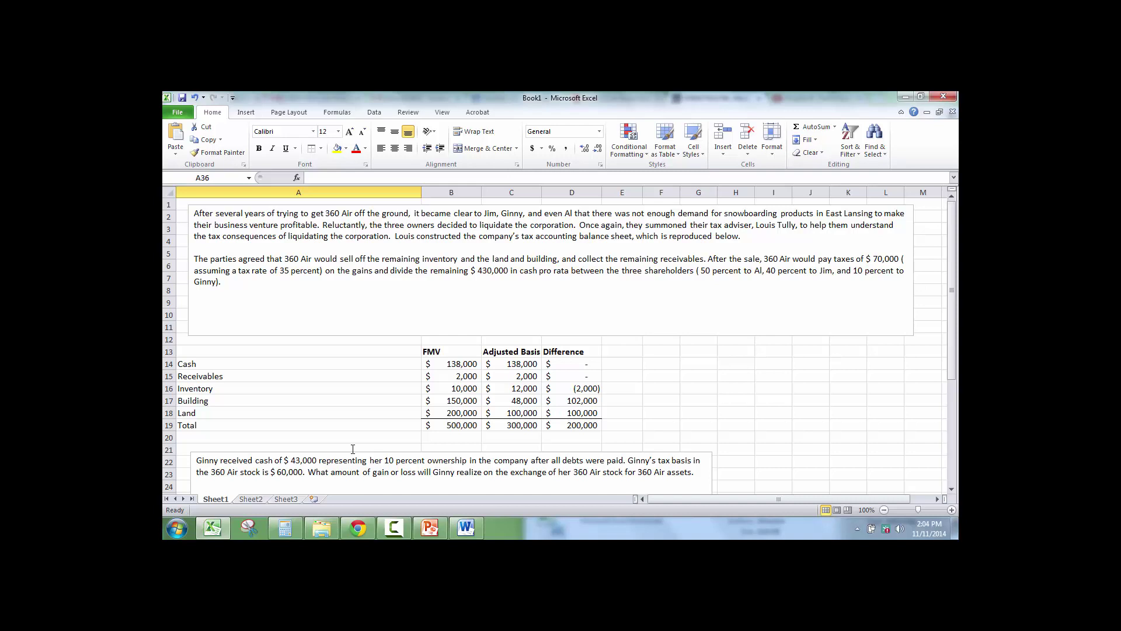
{"action": "left_click", "coordinate": [311, 376]}
{"action": "scroll", "coordinate": [312, 377], "scroll_direction": "down", "scroll_amount": 2}
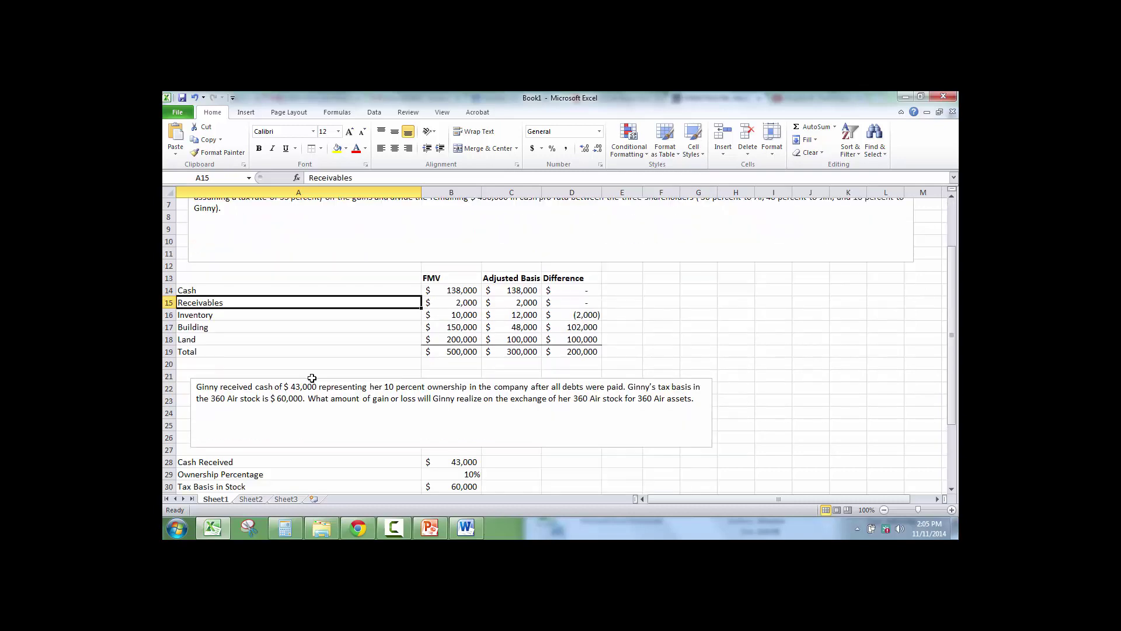
{"action": "left_click_drag", "start_coordinate": [256, 387], "coordinate": [383, 395]}
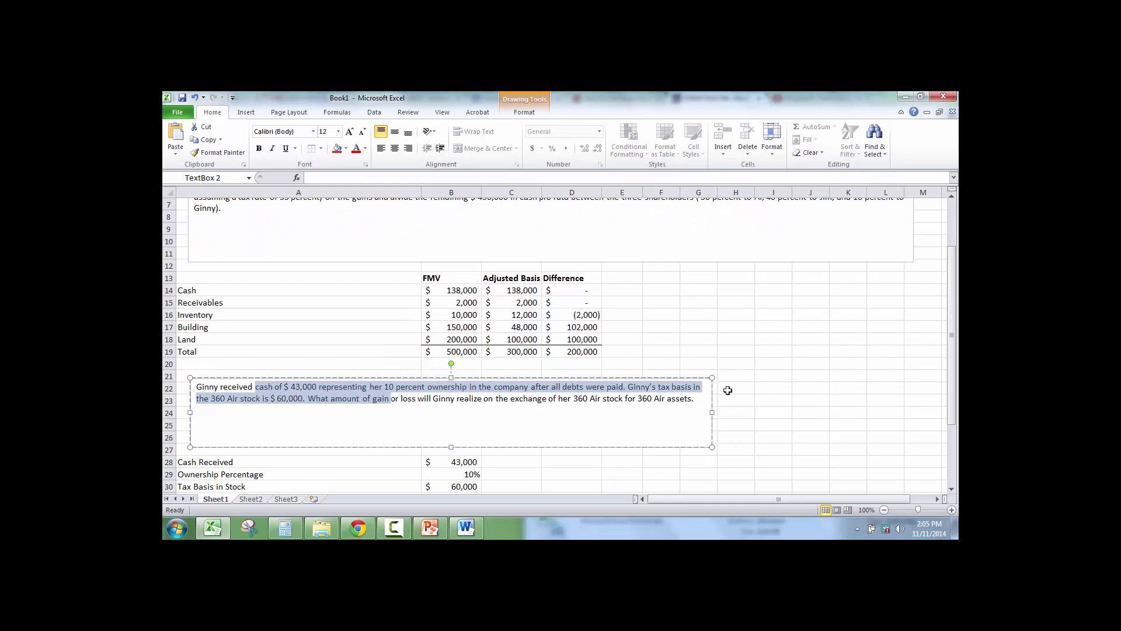
{"action": "left_click", "coordinate": [701, 398]}
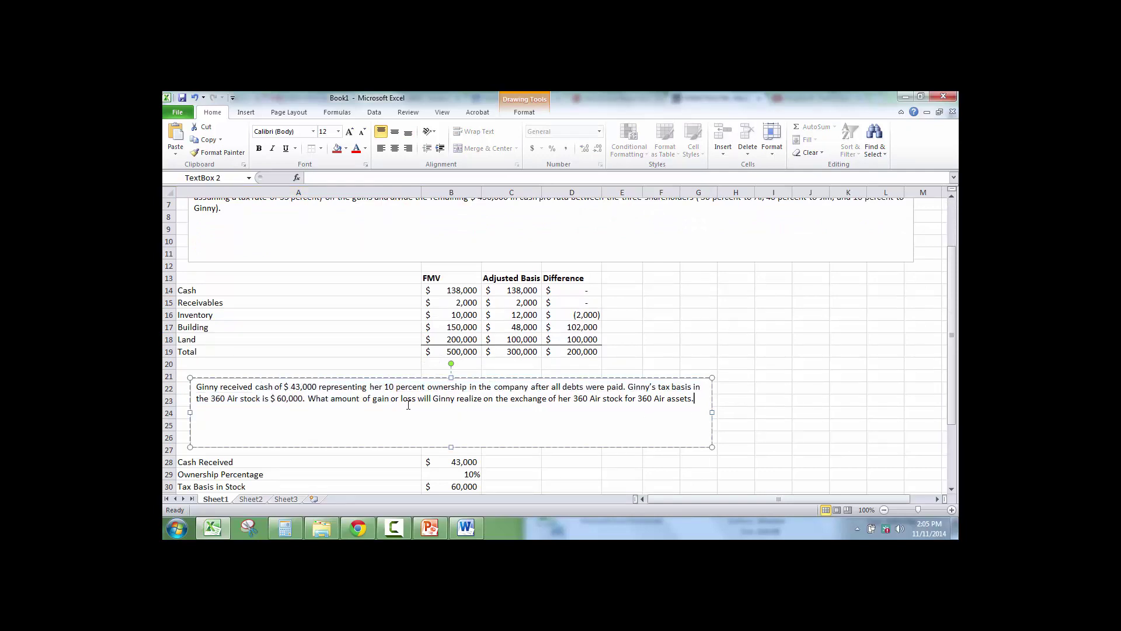
{"action": "scroll", "coordinate": [408, 404], "scroll_direction": "down", "scroll_amount": 2}
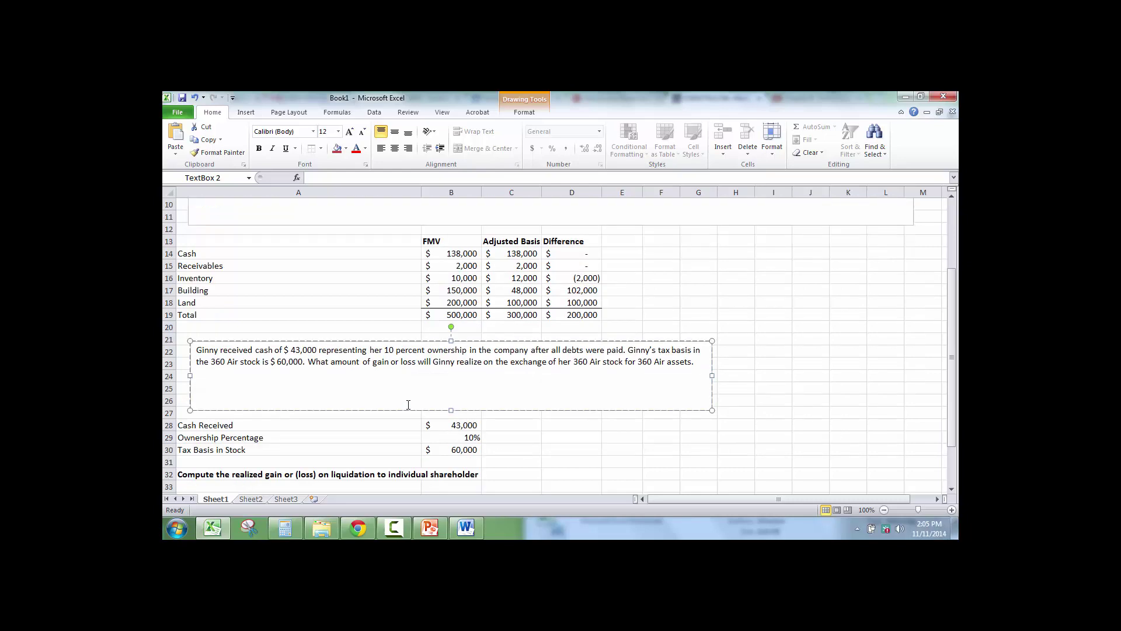
Enter 'MV of all property transferred' in A33 with =B28 as its amount
{"action": "left_click", "coordinate": [232, 448]}
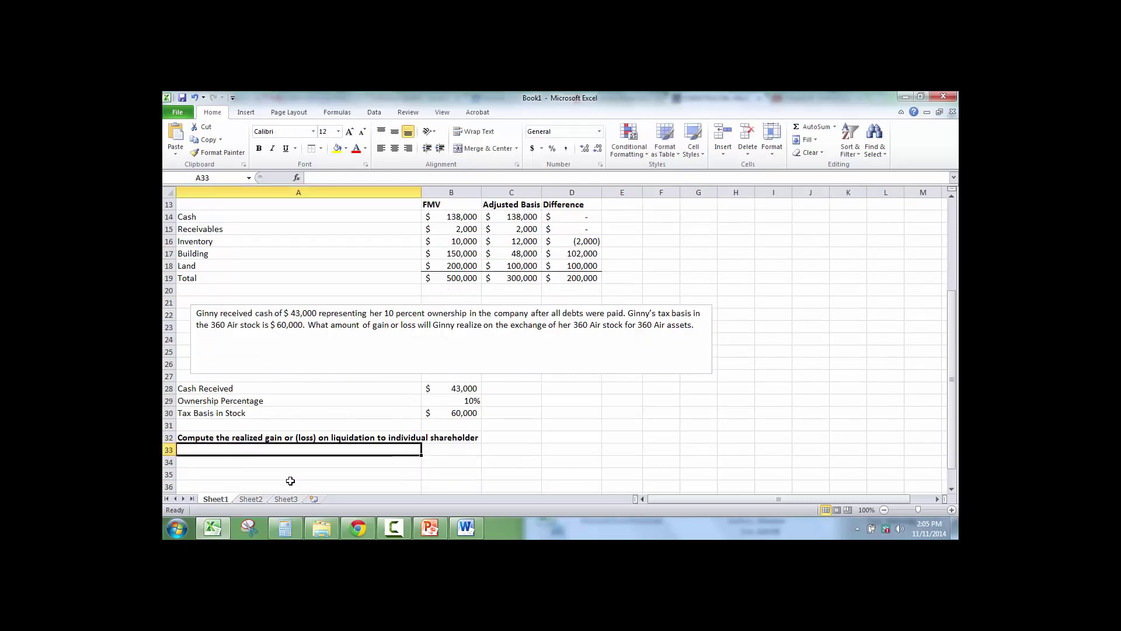
{"action": "mouse_move", "coordinate": [274, 528]}
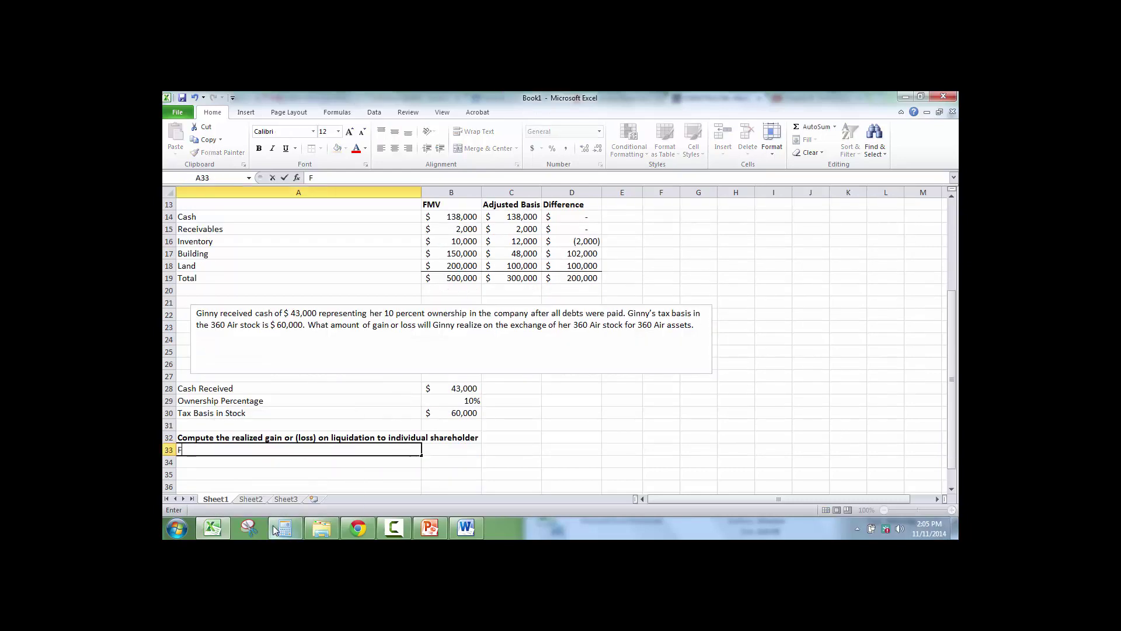
{"action": "type", "text": "FVM"}
{"action": "key", "text": "BackSpace"}
{"action": "key", "text": "BackSpace"}
{"action": "type", "text": "MV of all property transferred"}
{"action": "key", "text": "Tab"}
{"action": "type", "text": "="}
{"action": "left_click", "coordinate": [476, 388]}
{"action": "key", "text": "Tab"}
Add the row 'Less: any debt assumed by sharholder' with an amount of 0
{"action": "left_click", "coordinate": [339, 451]}
{"action": "left_click", "coordinate": [334, 461]}
{"action": "type", "text": "Less: any"}
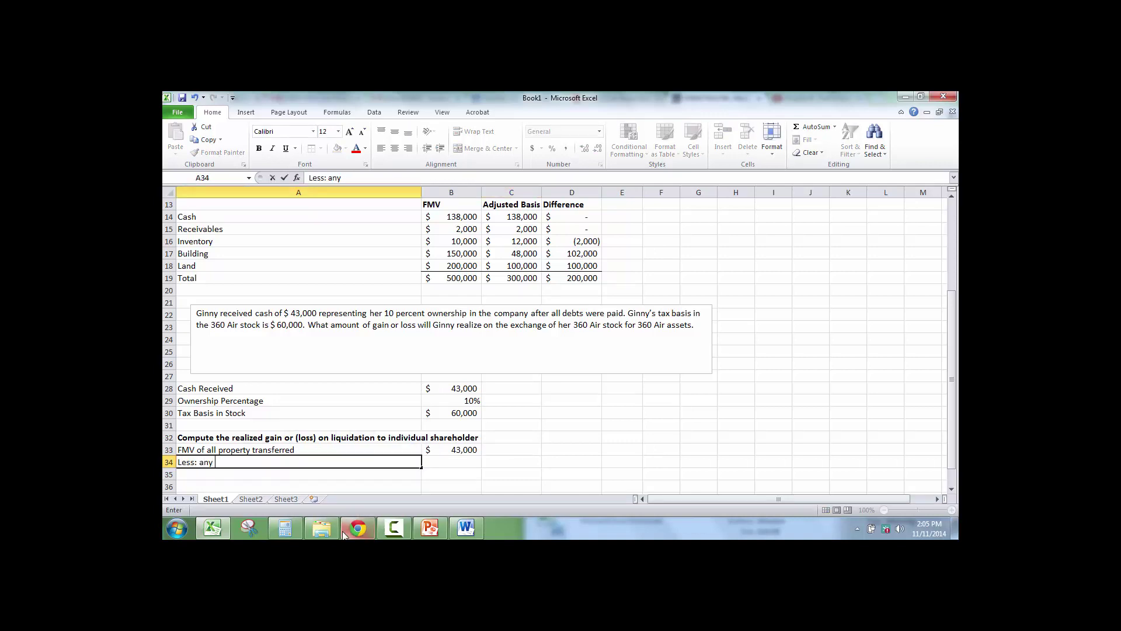
{"action": "type", "text": " debt assumed by sharholder"}
{"action": "key", "text": "Tab"}
{"action": "type", "text": "0"}
{"action": "key", "text": "Return"}
Add 'Less: adjusted tax basis in stock' with =-B30, giving (60,000)
{"action": "type", "text": "Less: A"}
{"action": "key", "text": "BackSpace"}
{"action": "key", "text": "BackSpace"}
{"action": "type", "text": "adjusted ta"}
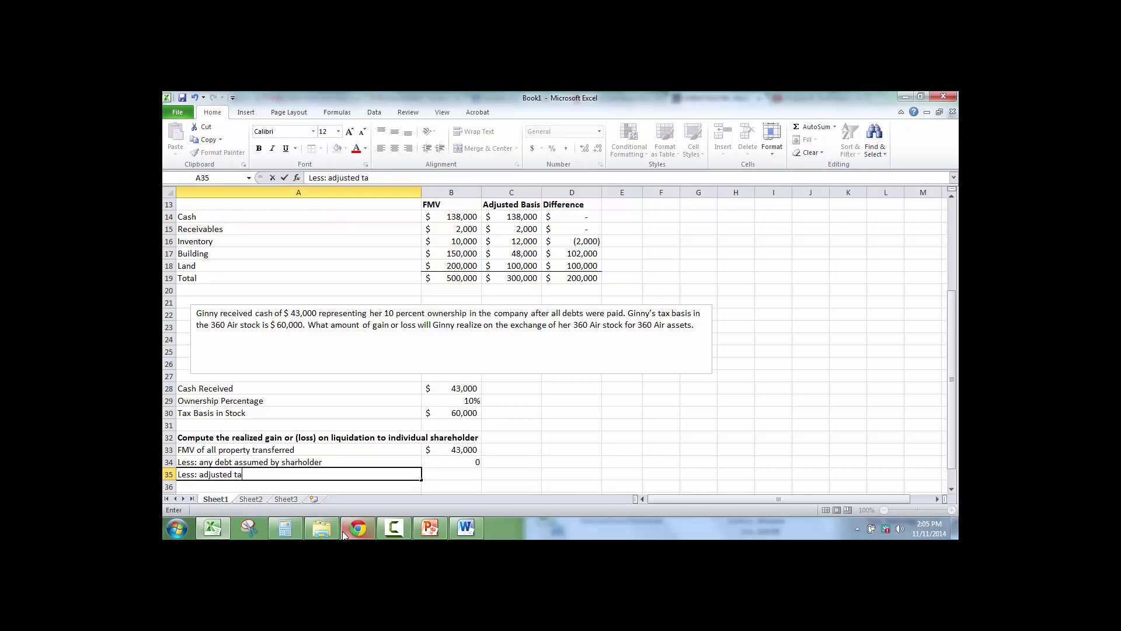
{"action": "type", "text": "x basis in stock"}
{"action": "key", "text": "Tab"}
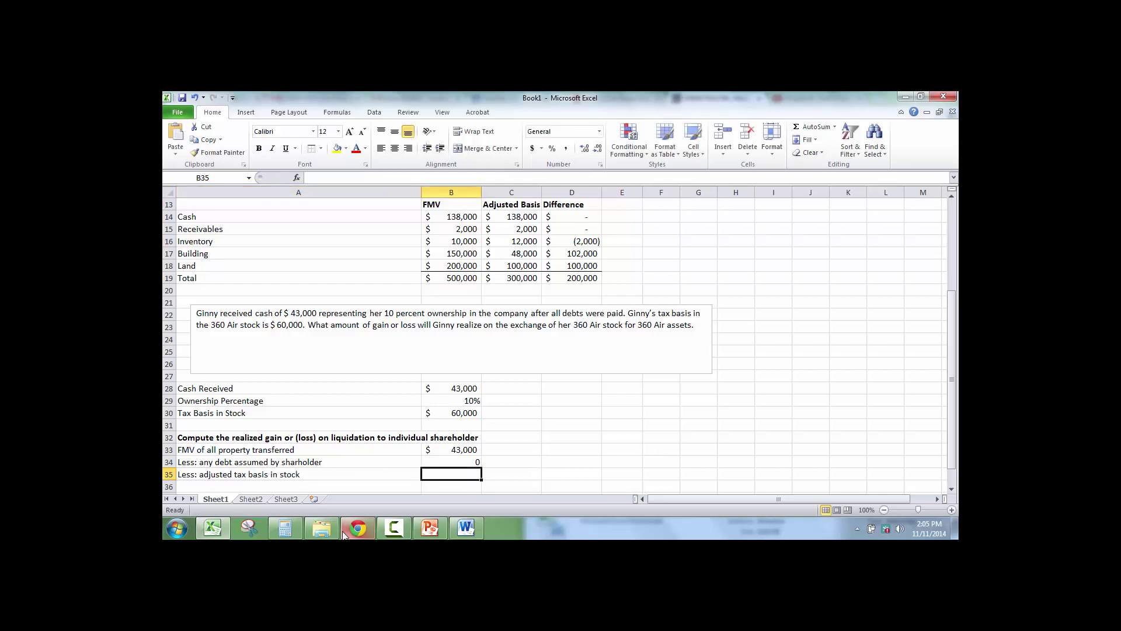
{"action": "type", "text": "=-"}
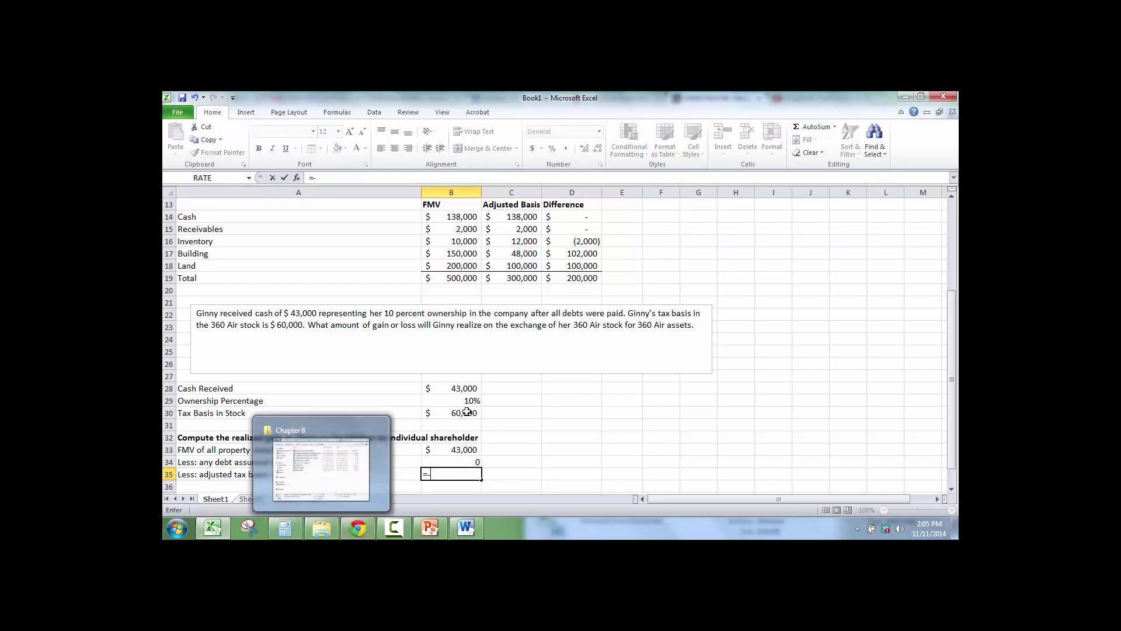
{"action": "left_click", "coordinate": [467, 413]}
{"action": "key", "text": "Tab"}
Add 'Gain or (loss) on liquidation' in row 36 totalling =SUM(B33:B35), which is (17,000)
{"action": "scroll", "coordinate": [358, 487], "scroll_direction": "down", "scroll_amount": 1}
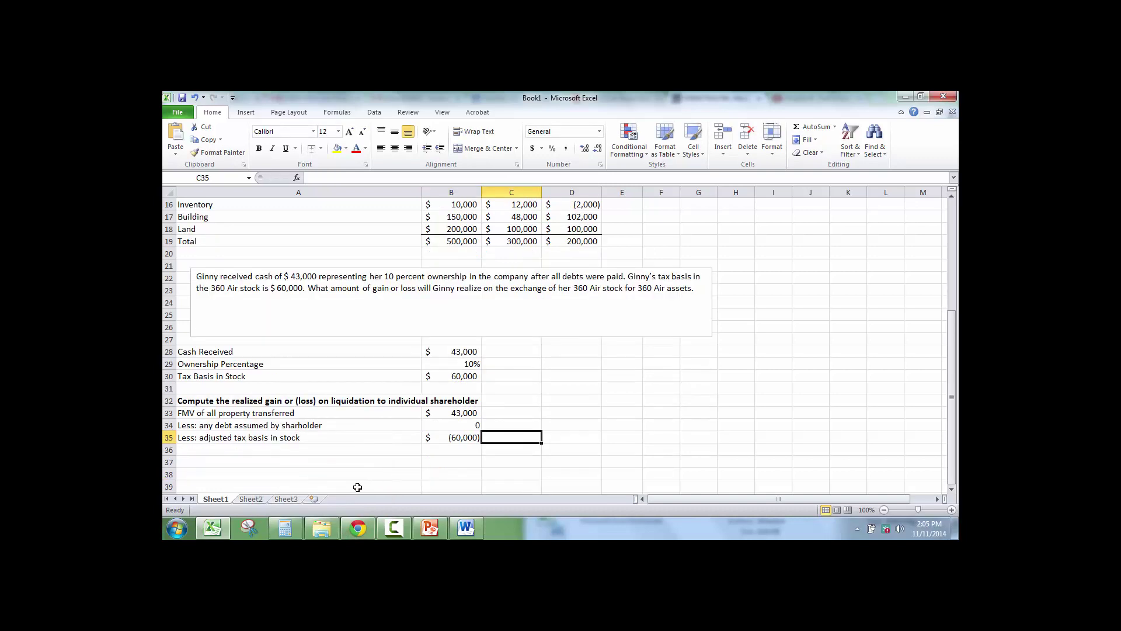
{"action": "left_click", "coordinate": [339, 449]}
{"action": "type", "text": "Gain or "}
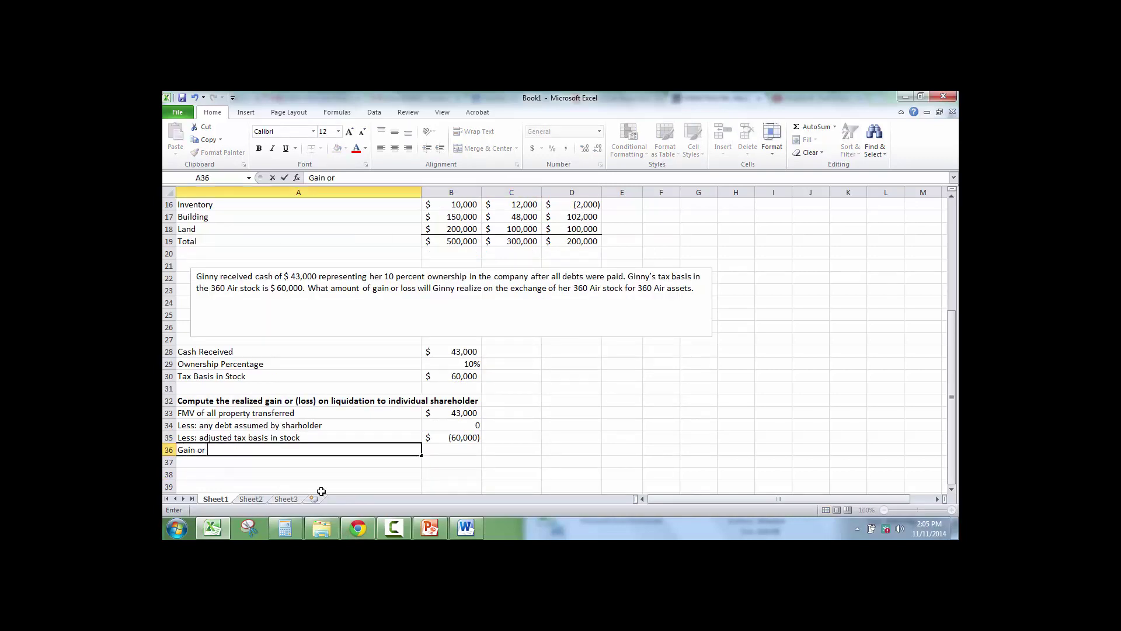
{"action": "type", "text": "(loss o"}
{"action": "key", "text": "BackSpace"}
{"action": "key", "text": "BackSpace"}
{"action": "type", "text": ") on liquidation"}
{"action": "key", "text": "Tab"}
{"action": "type", "text": "=SUM("}
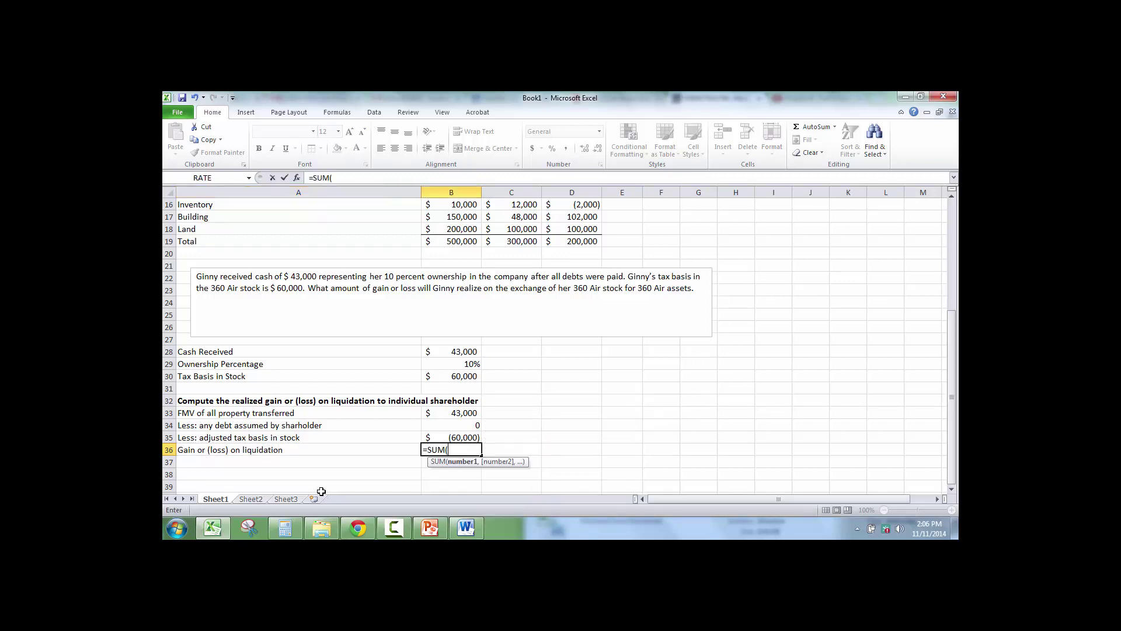
{"action": "left_click_drag", "start_coordinate": [456, 413], "coordinate": [458, 438]}
{"action": "key", "text": "Tab"}
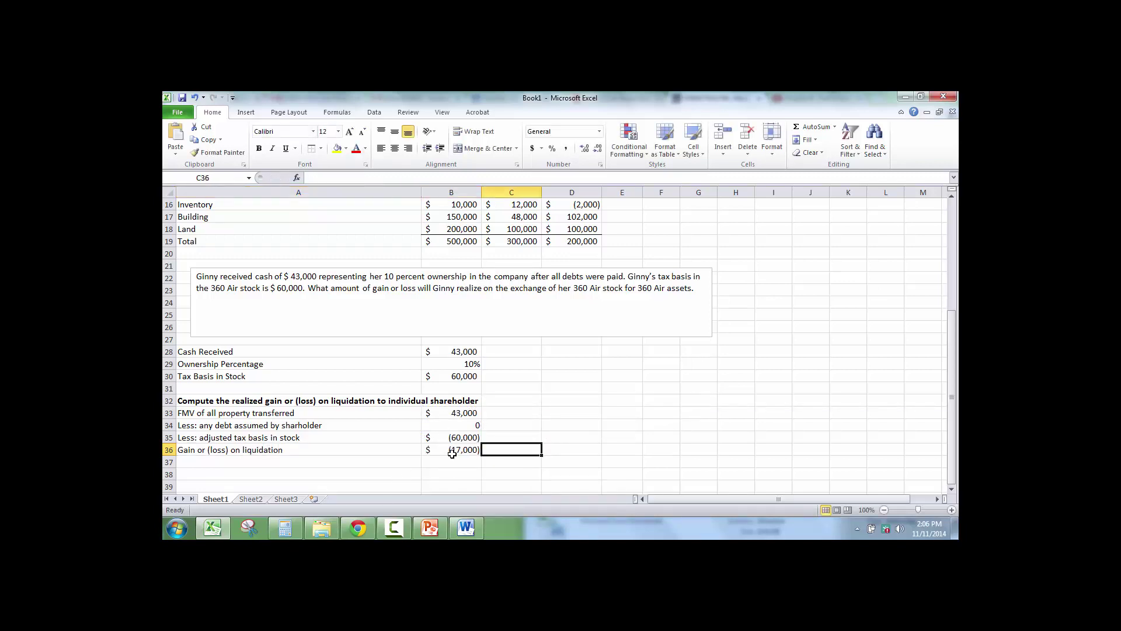
{"action": "left_click", "coordinate": [454, 451]}
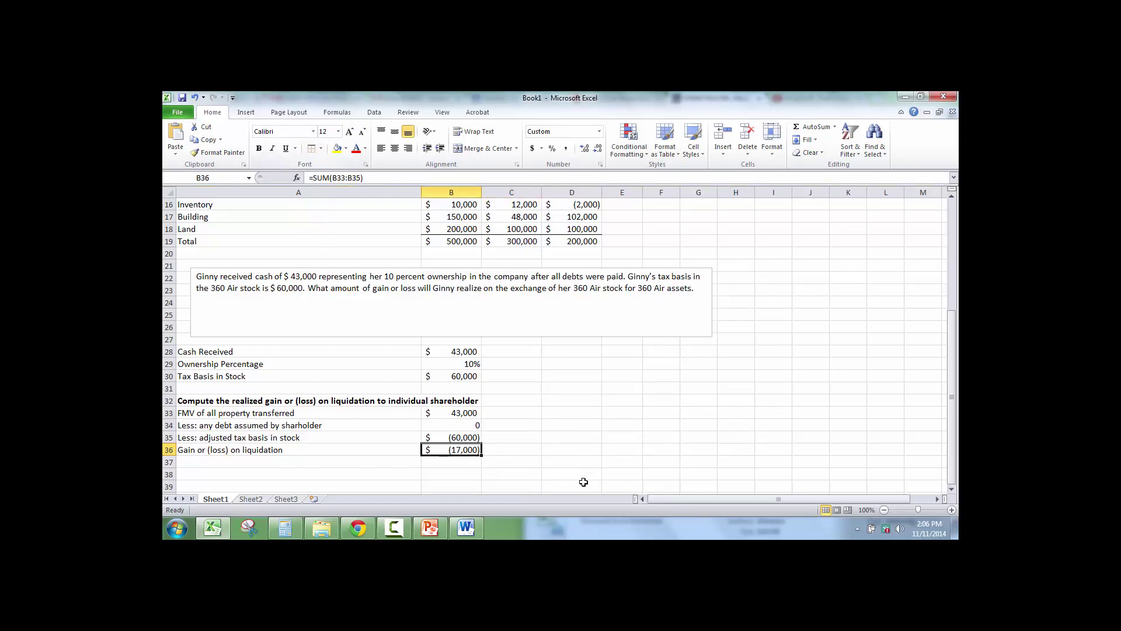
Label the total 'Capital Loss' in C36 and scroll down for the recognized-loss question
{"action": "left_click", "coordinate": [512, 454]}
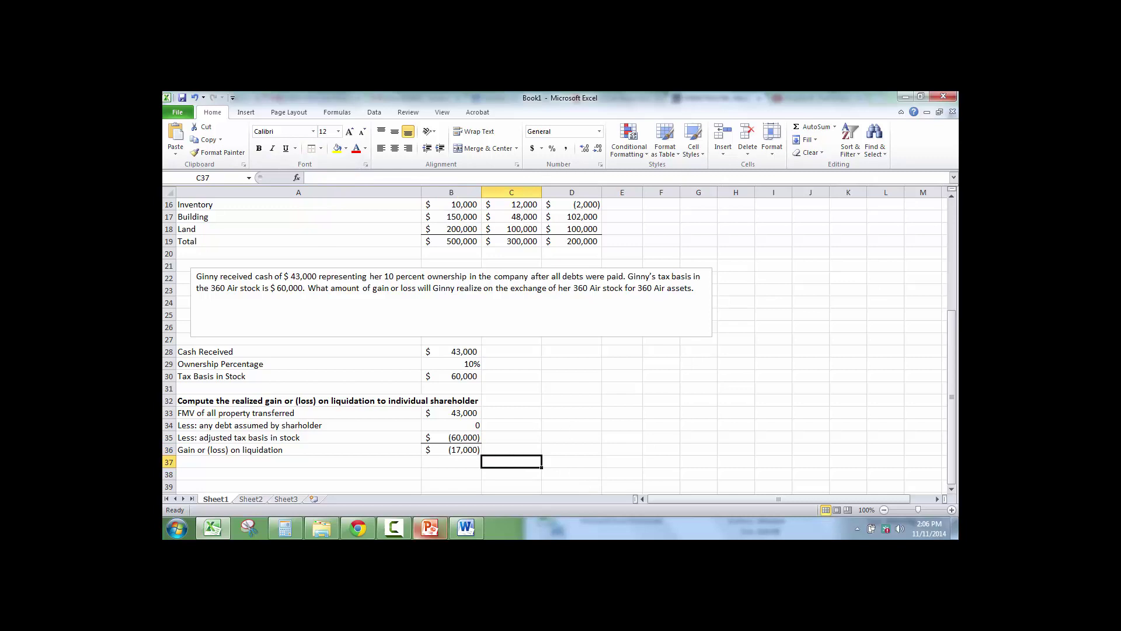
{"action": "type", "text": "Capital Loss"}
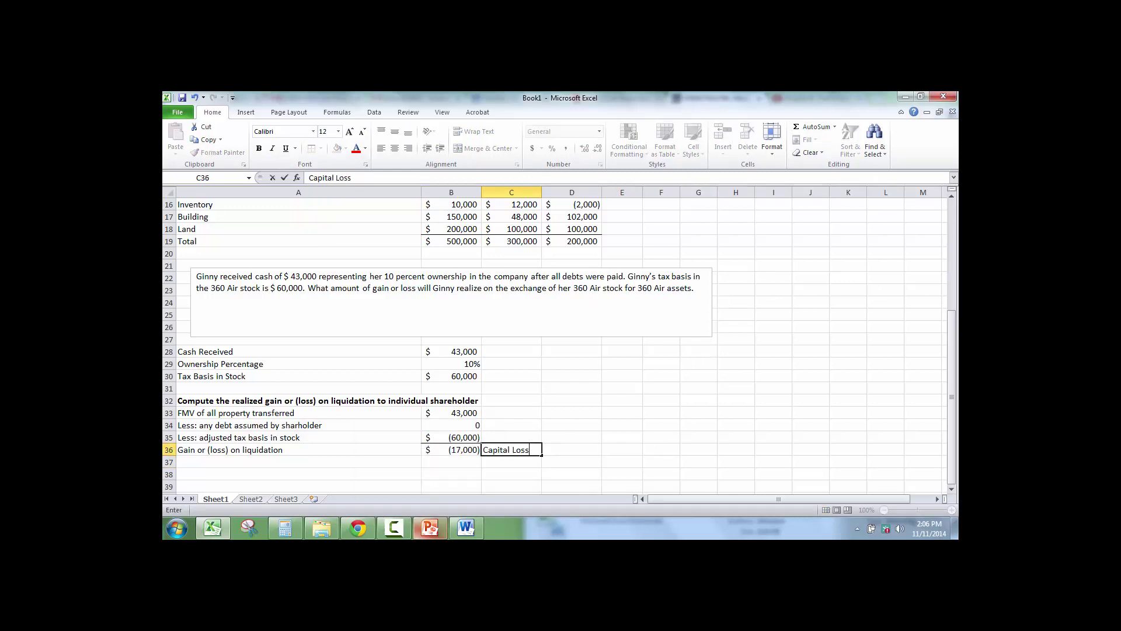
{"action": "key", "text": "Tab"}
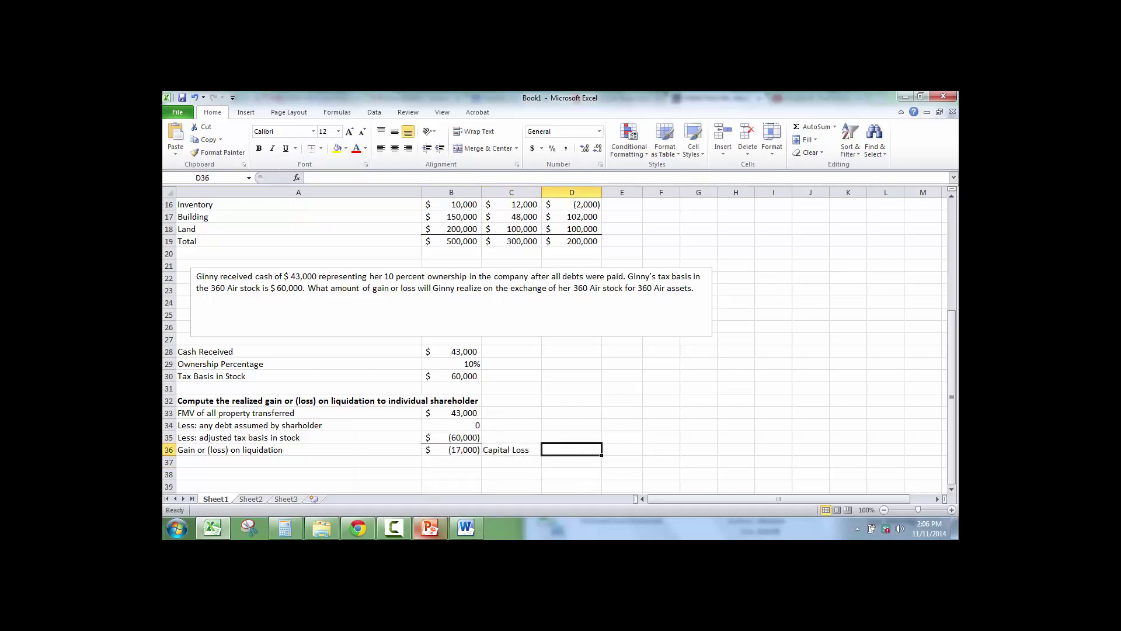
{"action": "scroll", "coordinate": [377, 377], "scroll_direction": "down", "scroll_amount": 1}
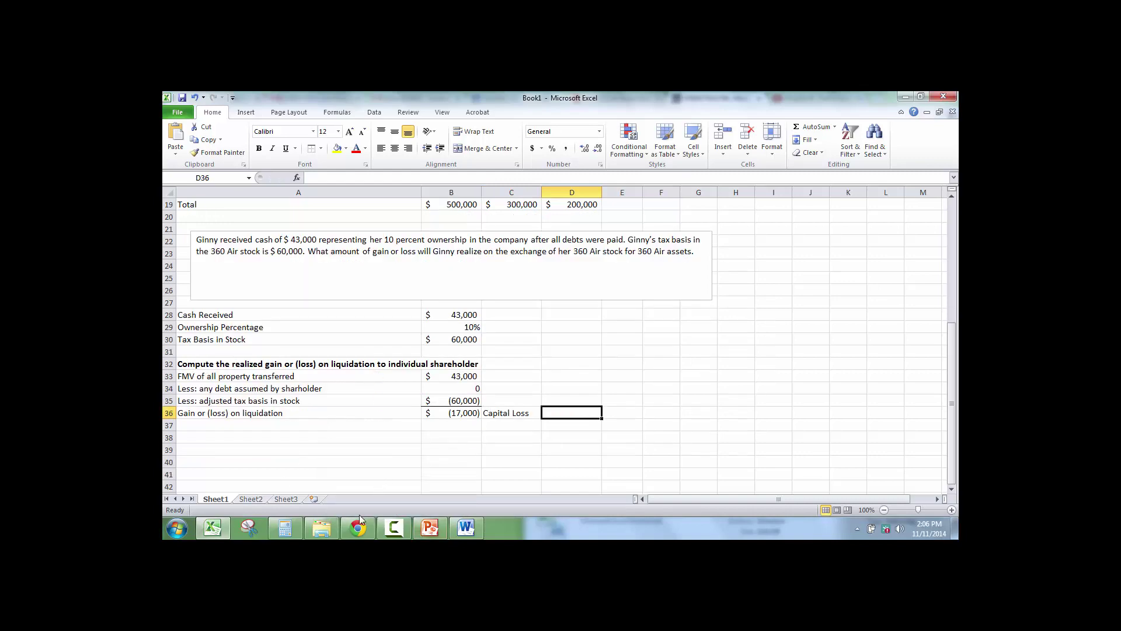
{"action": "left_click", "coordinate": [394, 479]}
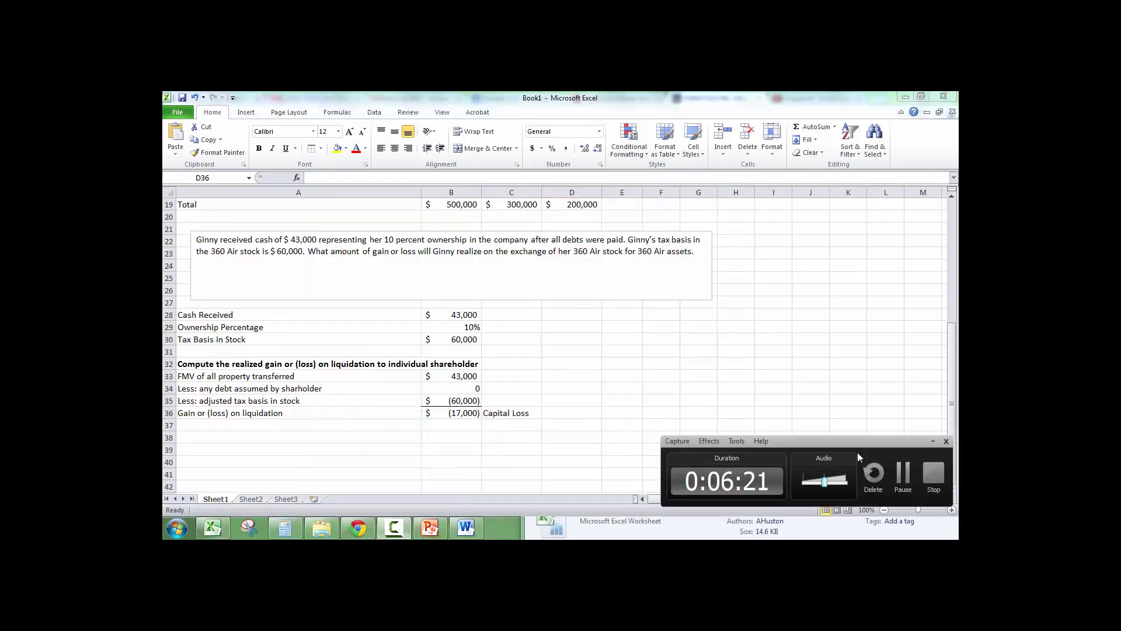
{"action": "left_click", "coordinate": [903, 473]}
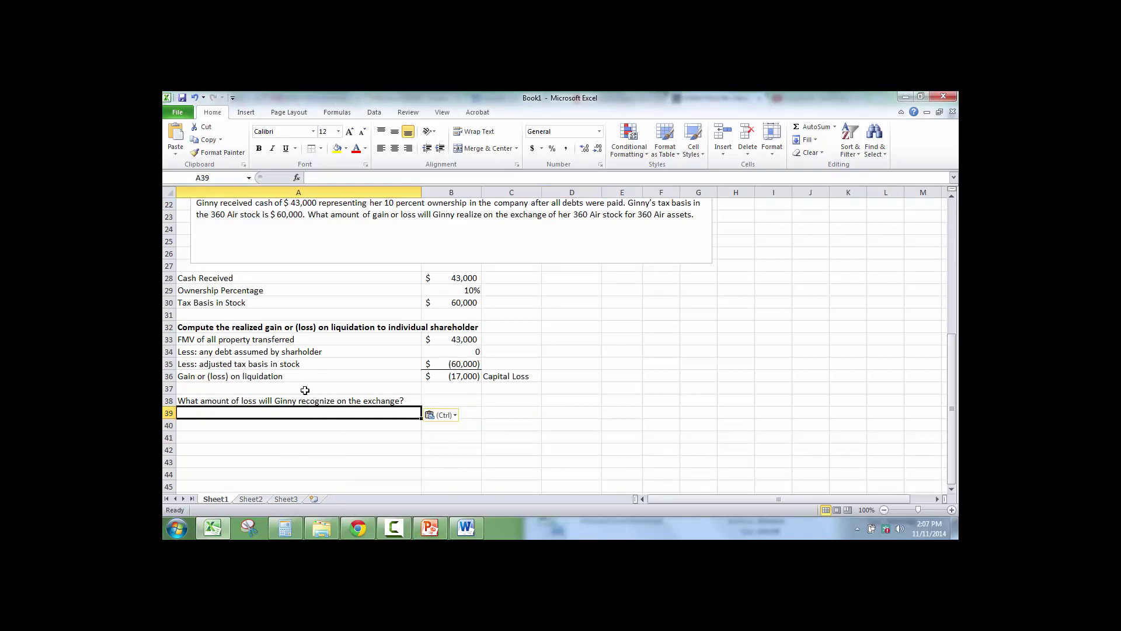
Type the A39 answer: all of the loss will be recognized by the shareholder as a capital loss
{"action": "type", "text": "A"}
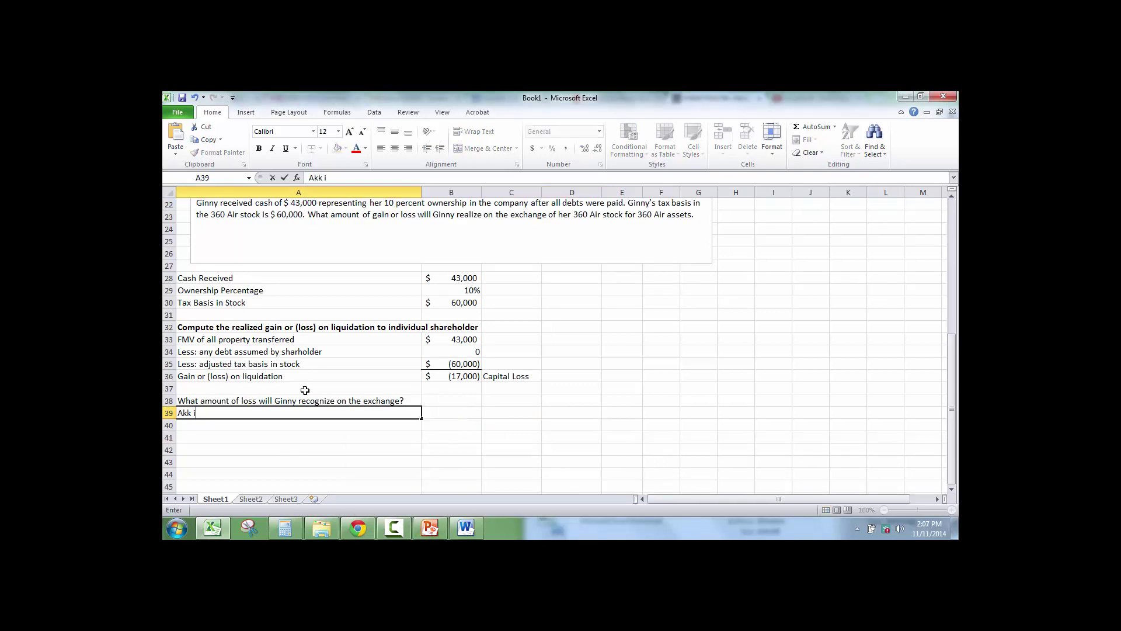
{"action": "type", "text": "ll of the loss will be rec"}
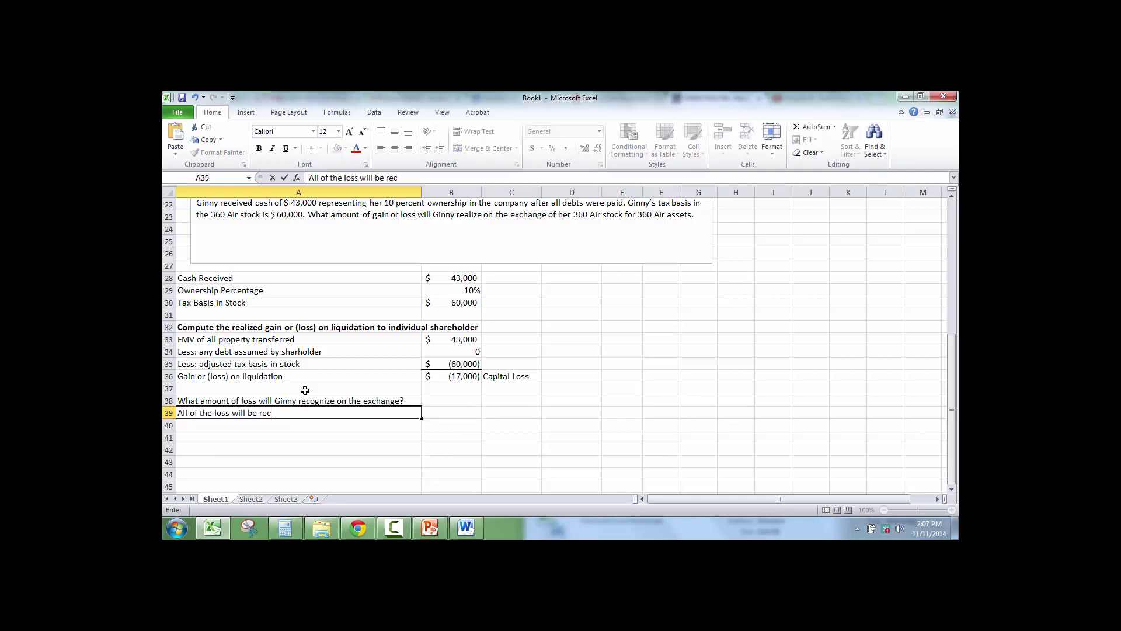
{"action": "type", "text": "ognized by Ginnt as a c"}
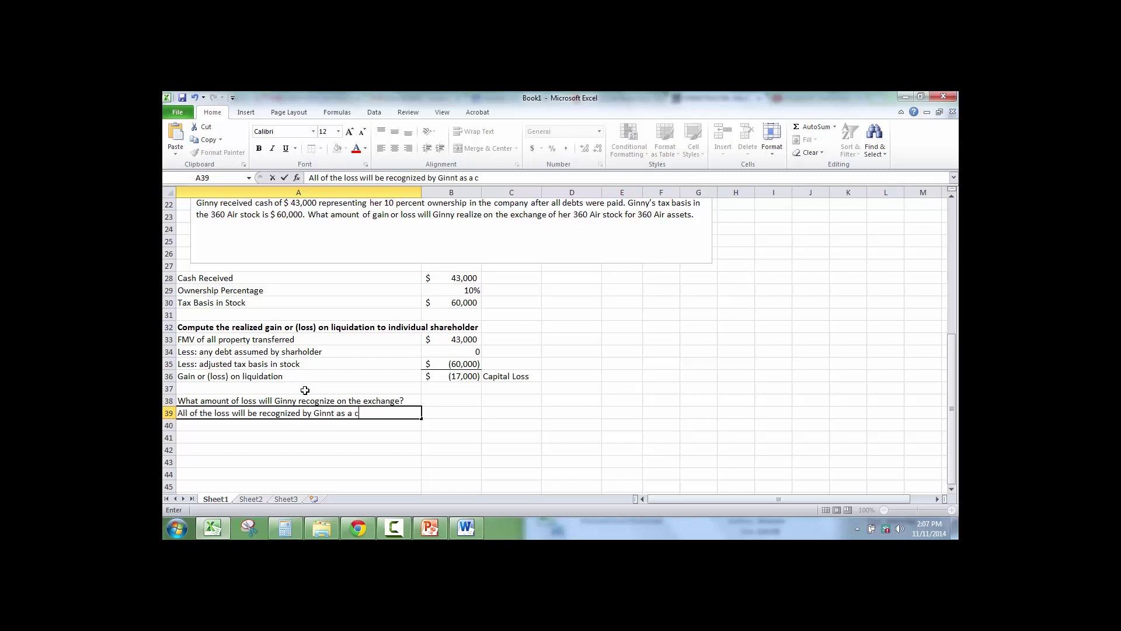
{"action": "type", "text": "apital loss"}
{"action": "key", "text": "Return"}
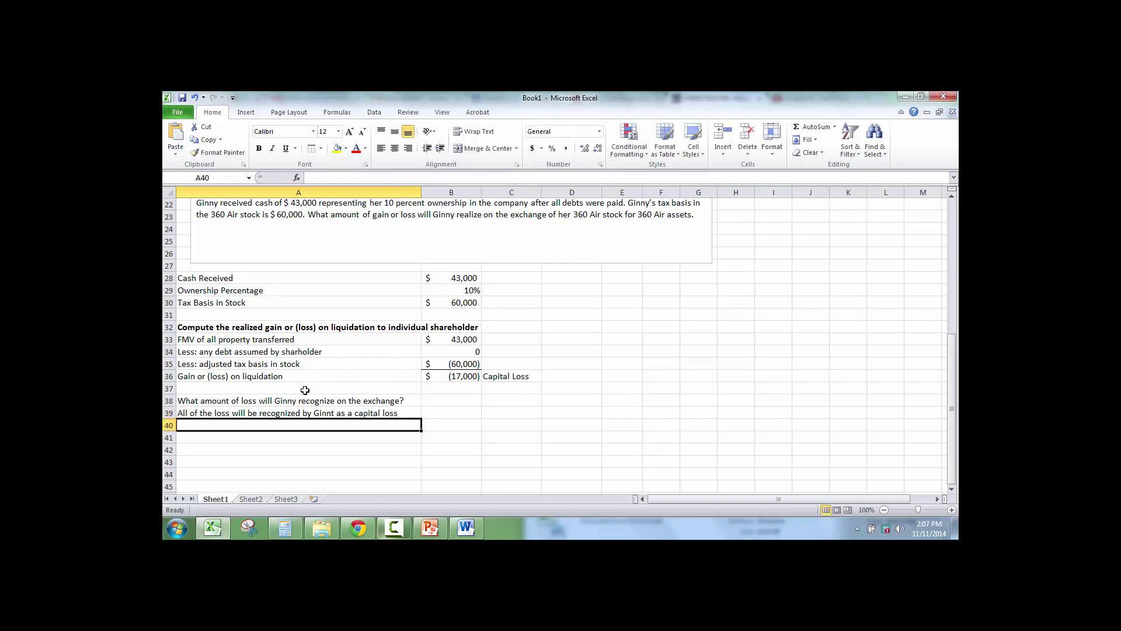
{"action": "key", "text": "F10"}
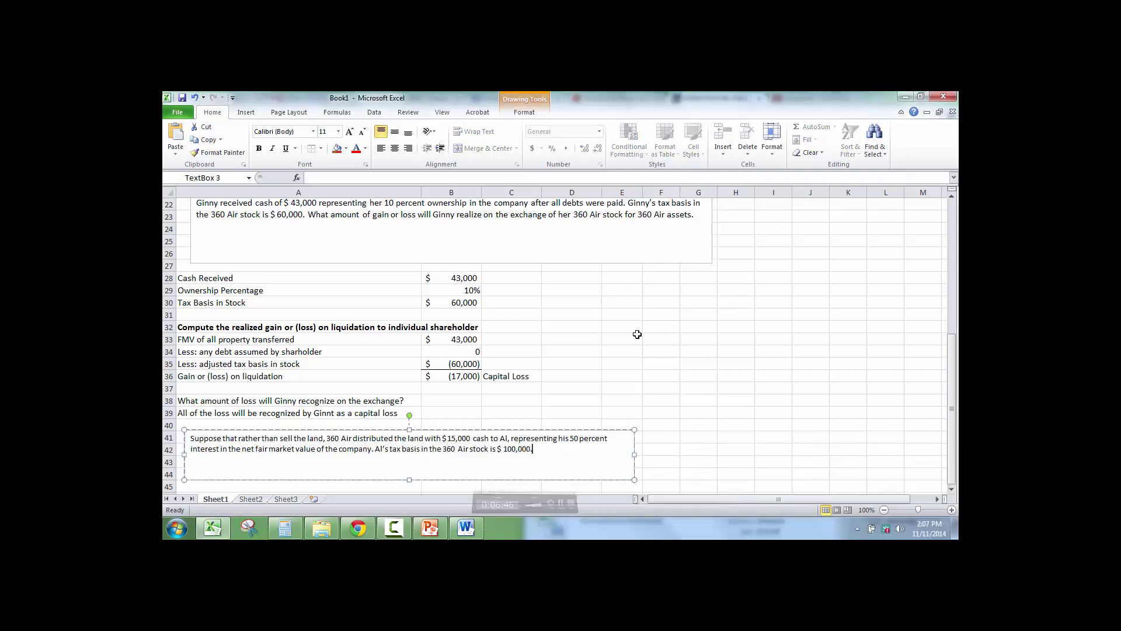
Enter the label 'Al's stock basis' in A46 with 100000 beside it
{"action": "scroll", "coordinate": [357, 462], "scroll_direction": "down", "scroll_amount": 1}
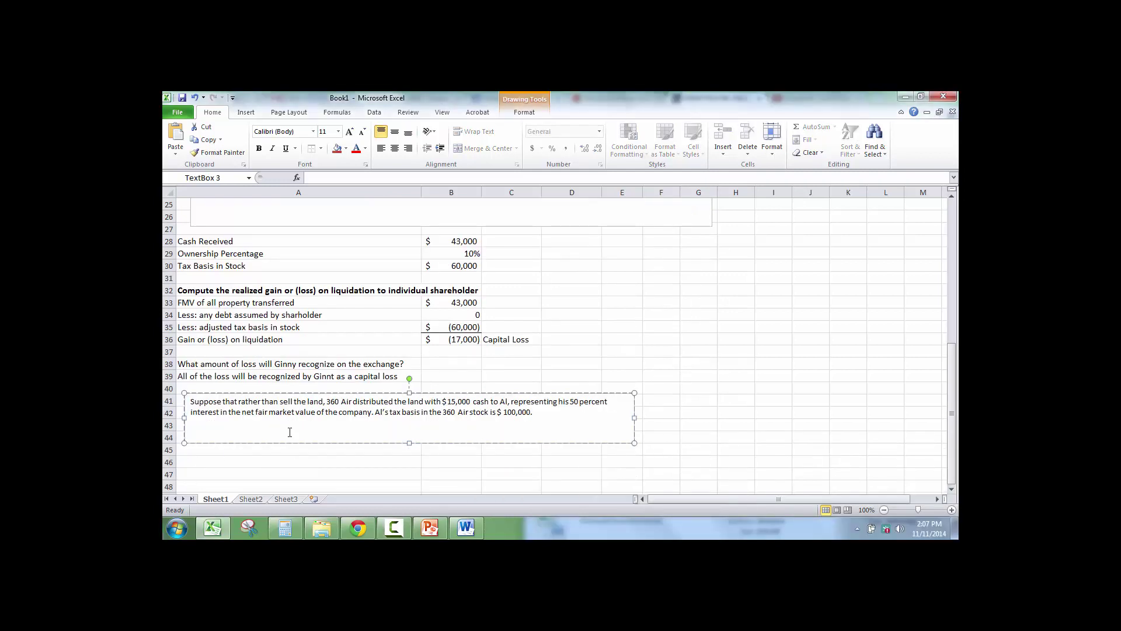
{"action": "left_click", "coordinate": [271, 450]}
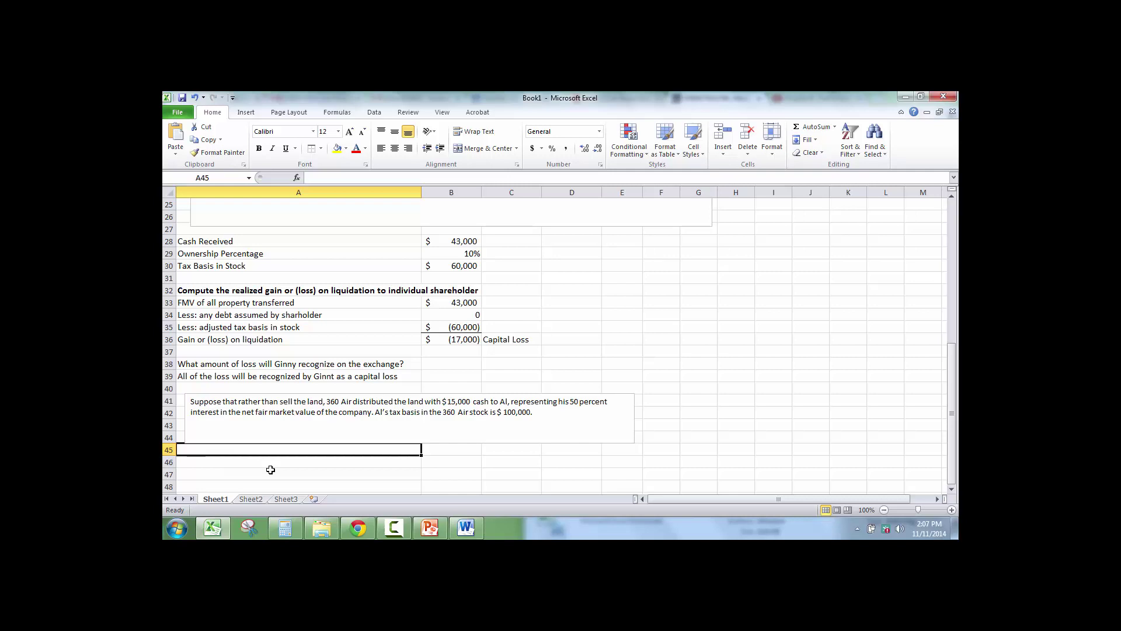
{"action": "key", "text": "Down"}
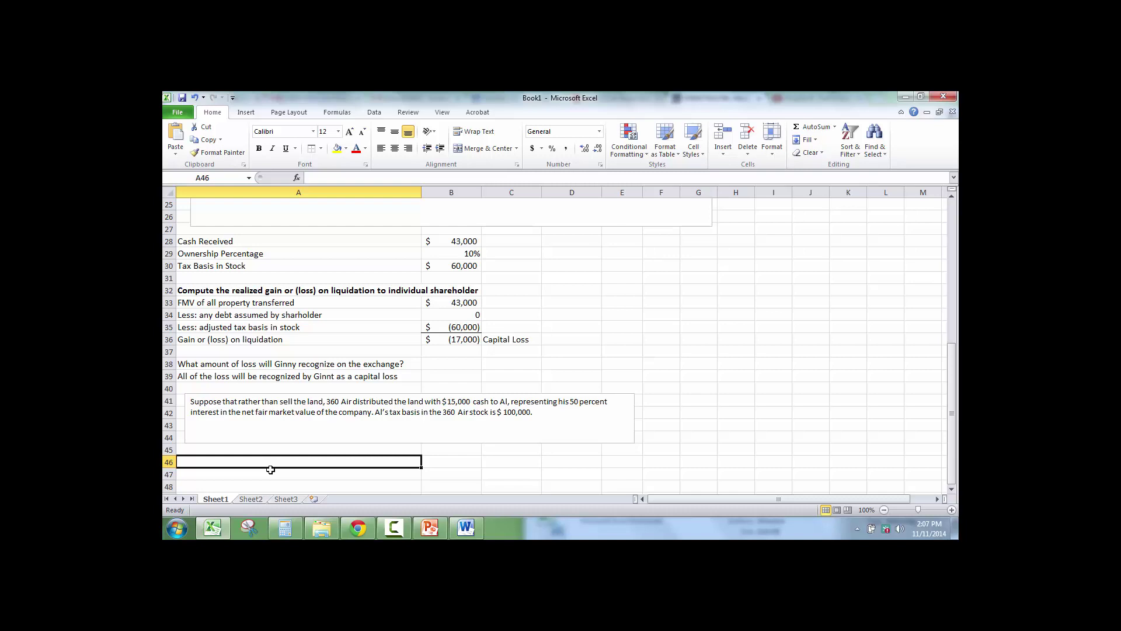
{"action": "type", "text": "Al's stock basis"}
{"action": "key", "text": "Tab"}
{"action": "type", "text": "100000"}
{"action": "key", "text": "Return"}
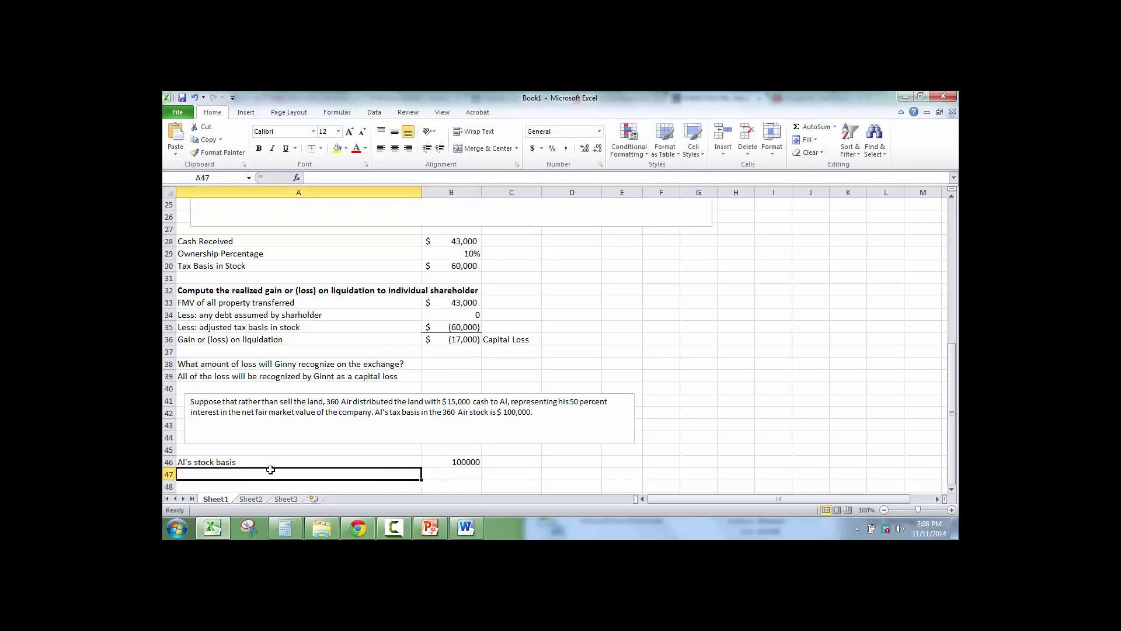
Format the stock basis and amount cells in Accounting format with no decimals
{"action": "key", "text": "Up"}
{"action": "key", "text": "Right"}
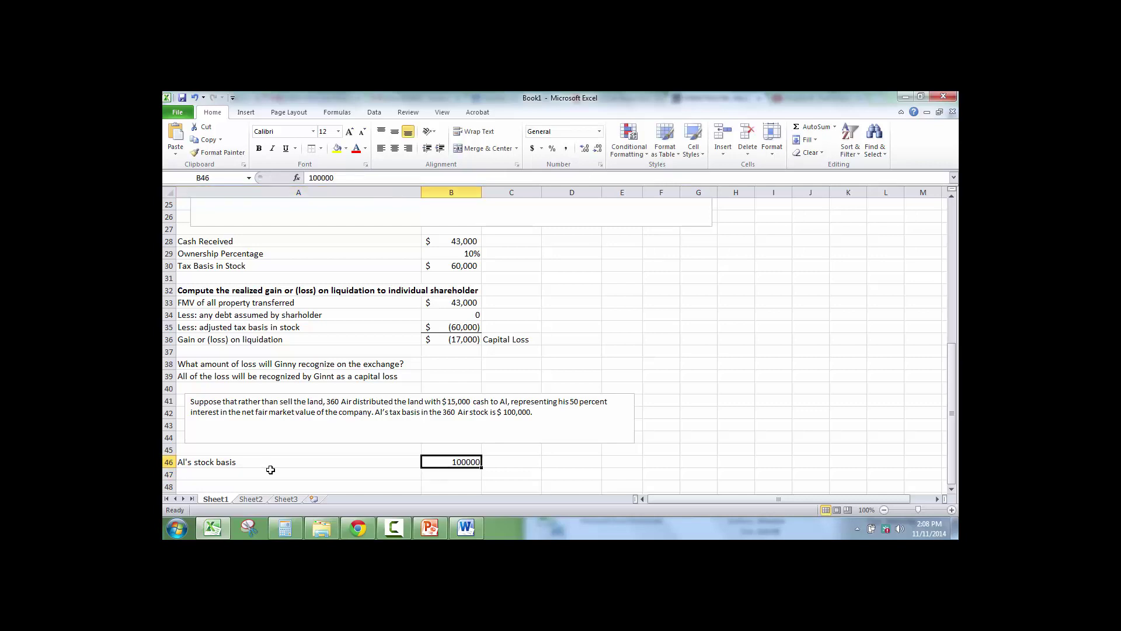
{"action": "left_click", "coordinate": [533, 152]}
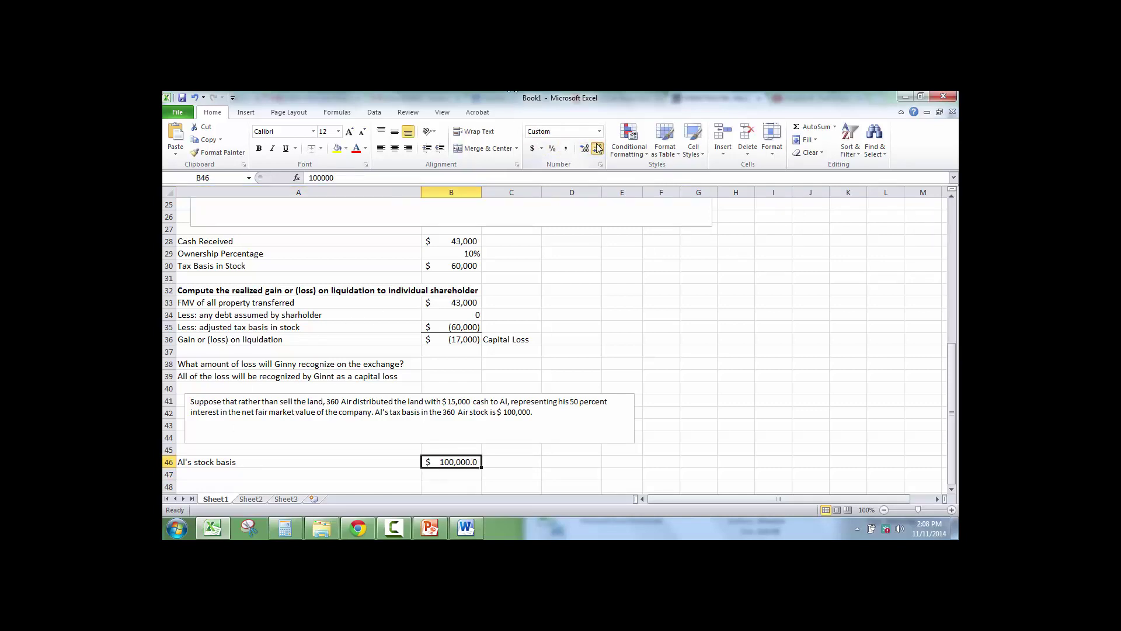
{"action": "scroll", "coordinate": [453, 363], "scroll_direction": "down", "scroll_amount": 3}
{"action": "left_click_drag", "start_coordinate": [453, 350], "coordinate": [549, 496]}
{"action": "left_click", "coordinate": [532, 148]}
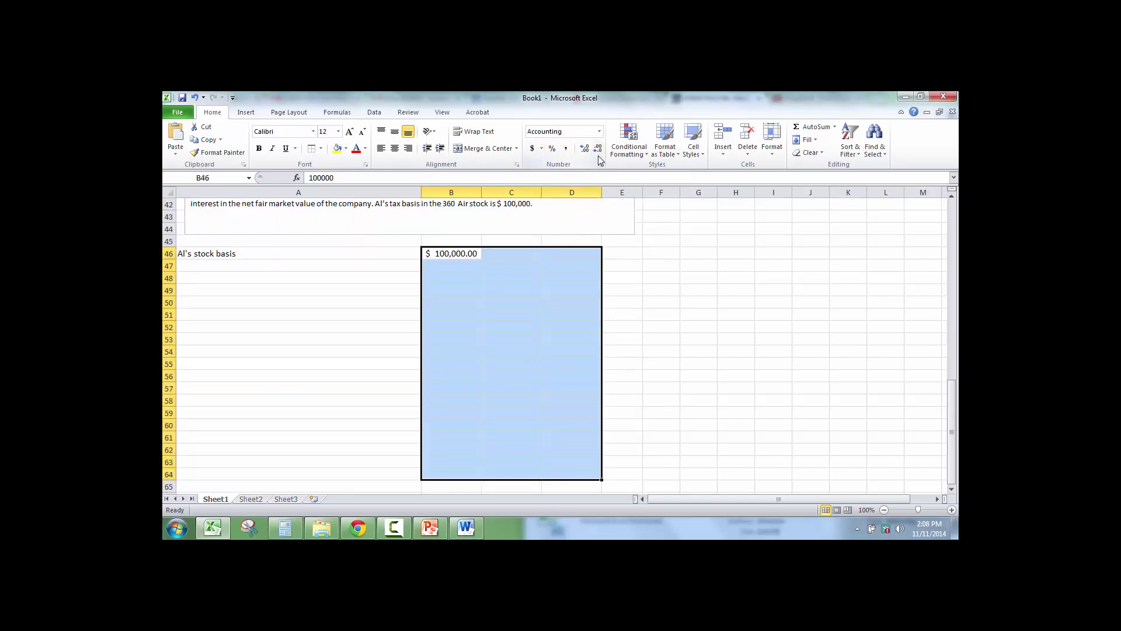
{"action": "left_click", "coordinate": [600, 148]}
{"action": "left_click", "coordinate": [600, 148]}
{"action": "left_click", "coordinate": [310, 273]}
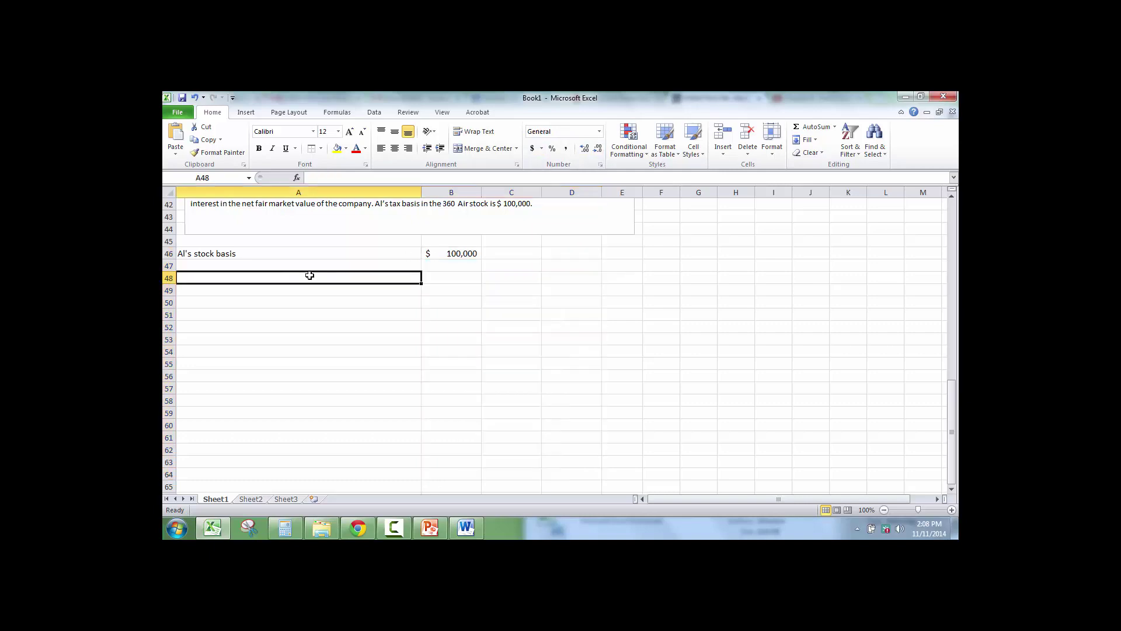
{"action": "scroll", "coordinate": [308, 275], "scroll_direction": "up", "scroll_amount": 2}
Add 'Cash Distributed' with 15000 in row 47
{"action": "left_click", "coordinate": [275, 338]}
{"action": "type", "text": "Cas"}
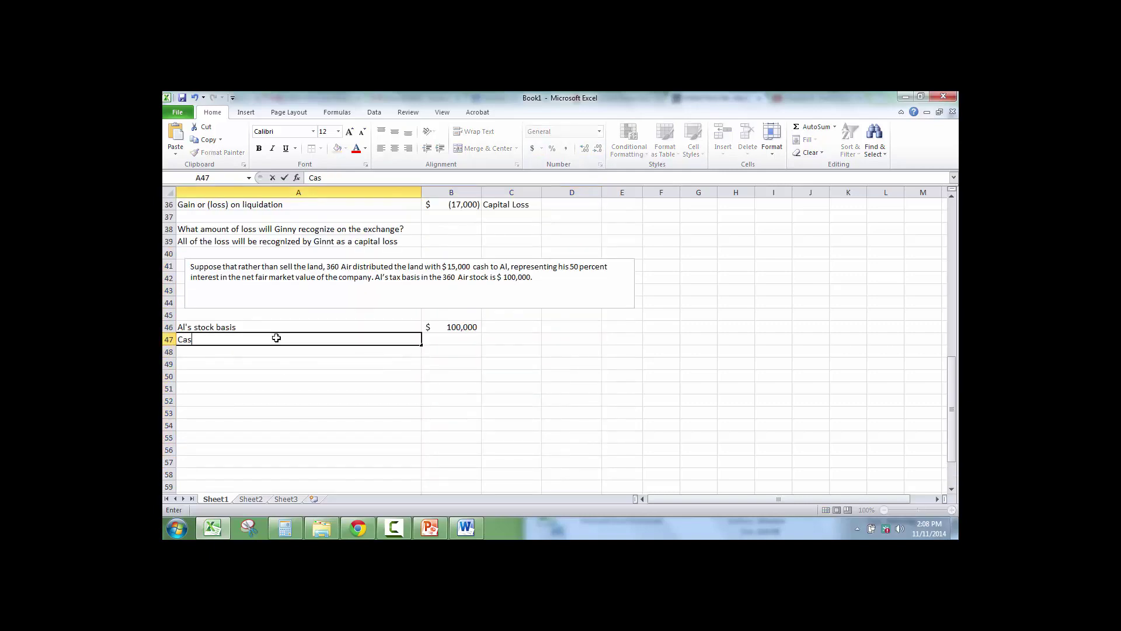
{"action": "type", "text": "h Distributed"}
{"action": "key", "text": "Tab"}
{"action": "type", "text": "15000"}
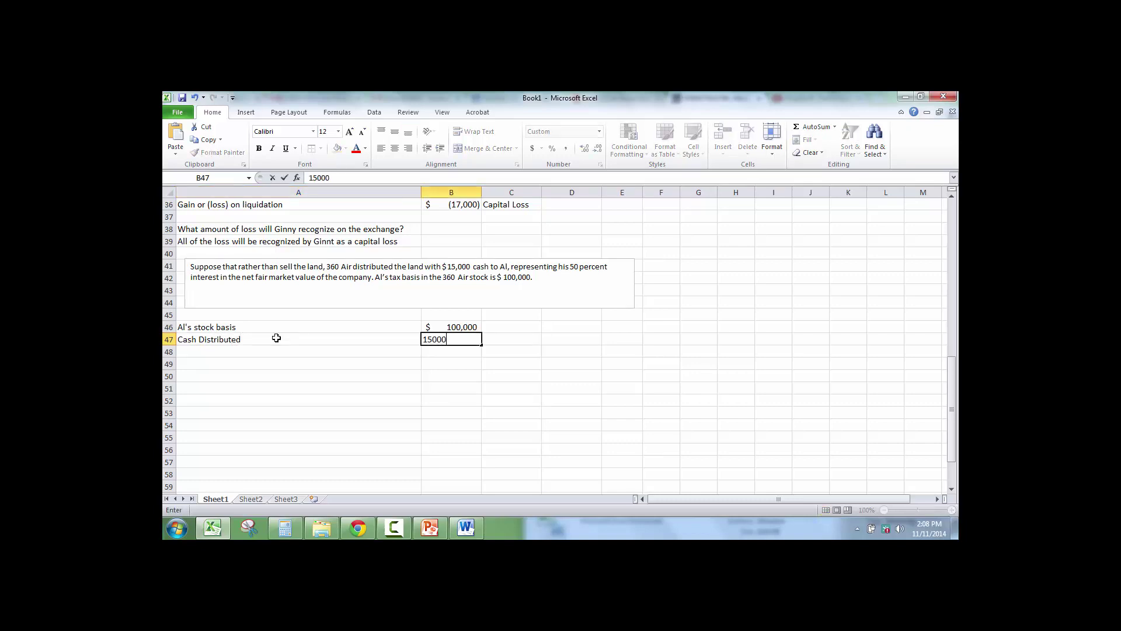
{"action": "key", "text": "Return"}
Add 'FMV of Property Distributed' in row 48 linked to the land's 200,000 via =B18
{"action": "type", "text": "FMV"}
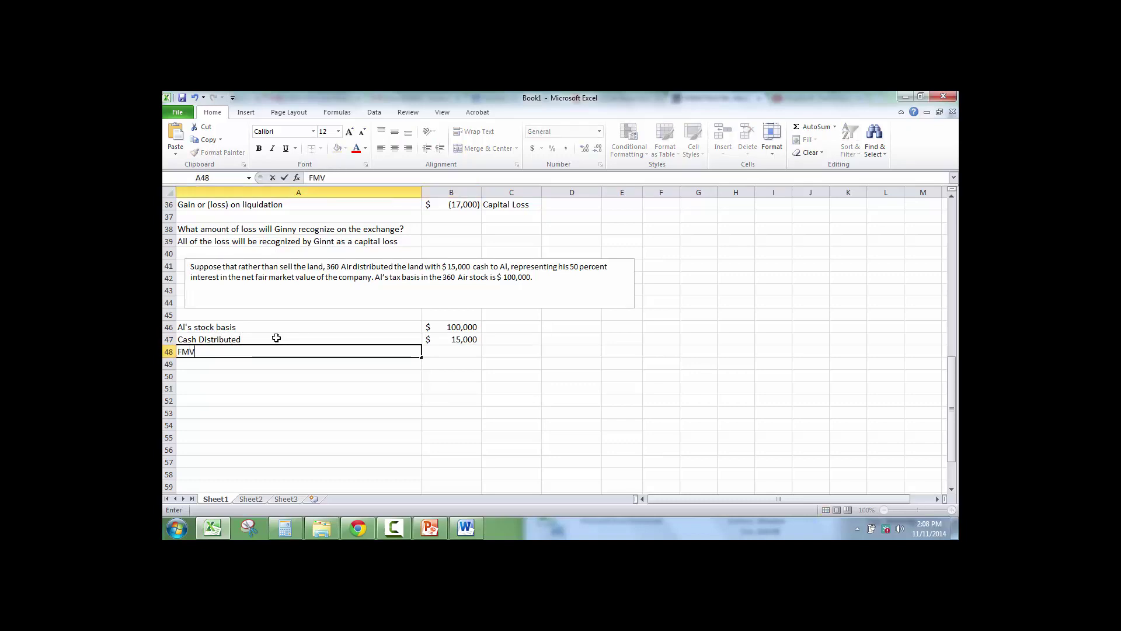
{"action": "type", "text": " of Property Distributed"}
{"action": "key", "text": "Tab"}
{"action": "type", "text": "="}
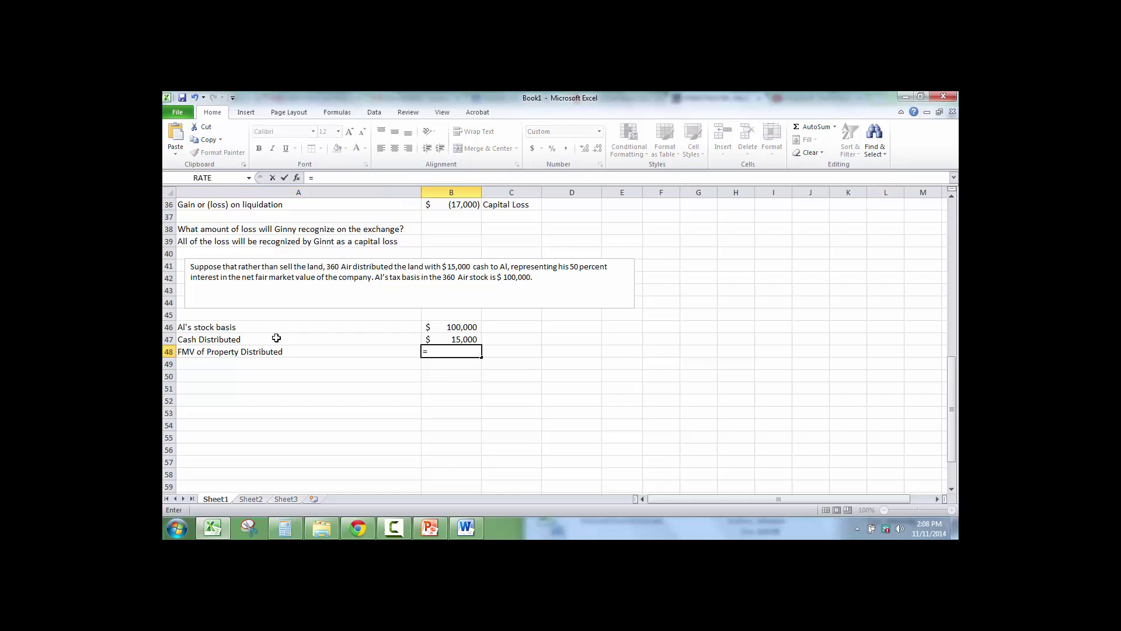
{"action": "scroll", "coordinate": [276, 339], "scroll_direction": "up", "scroll_amount": 9}
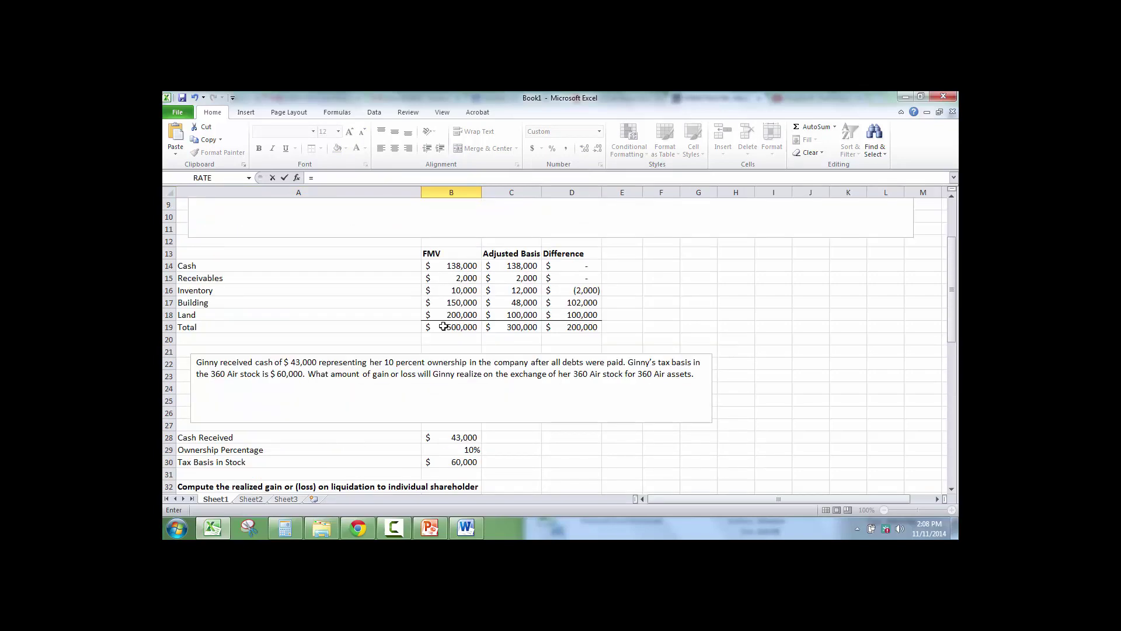
{"action": "left_click", "coordinate": [449, 319]}
{"action": "key", "text": "Tab"}
{"action": "scroll", "coordinate": [448, 350], "scroll_direction": "down", "scroll_amount": 2}
{"action": "left_click", "coordinate": [237, 449]}
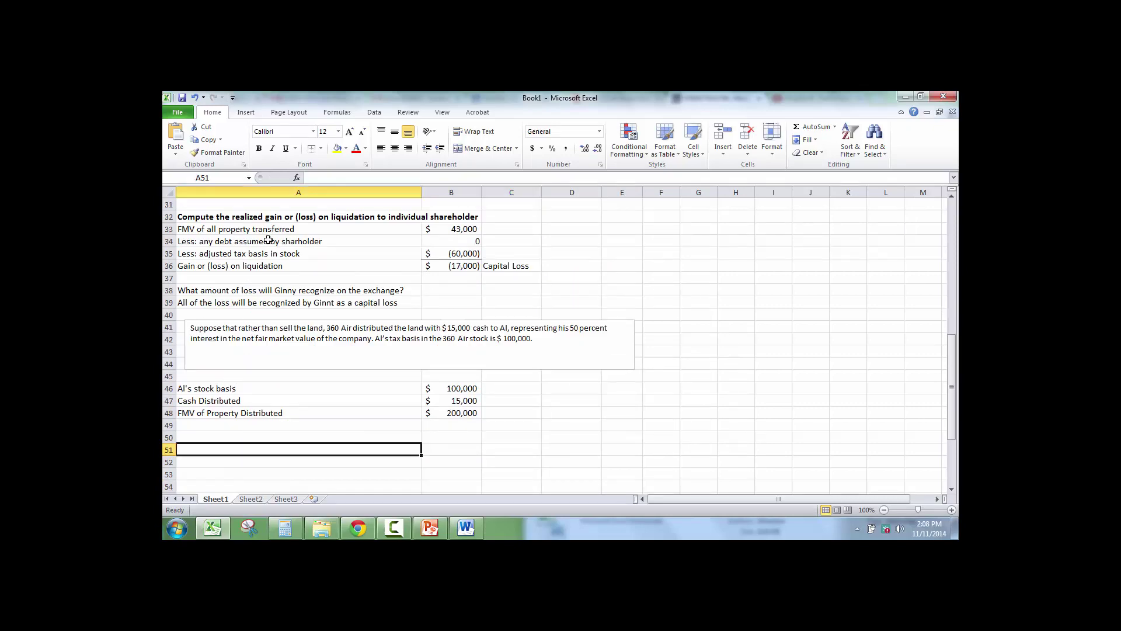
Copy the CourseSmart question about Al's realized gain or loss on exchanging his stock
{"action": "left_click", "coordinate": [357, 517]}
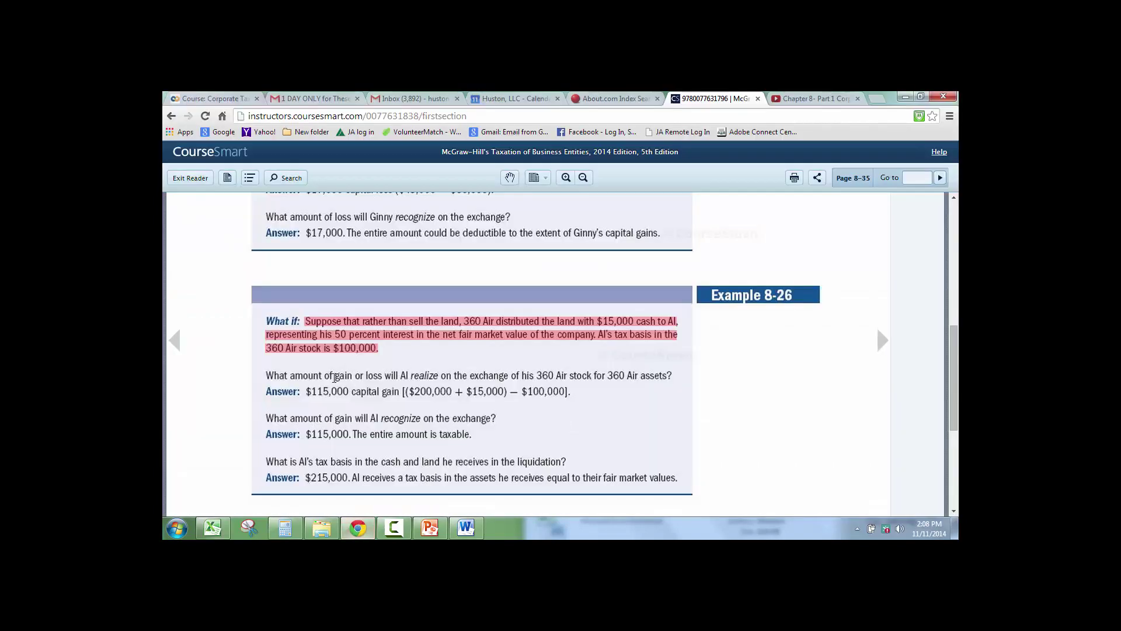
{"action": "left_click_drag", "start_coordinate": [272, 373], "coordinate": [671, 376]}
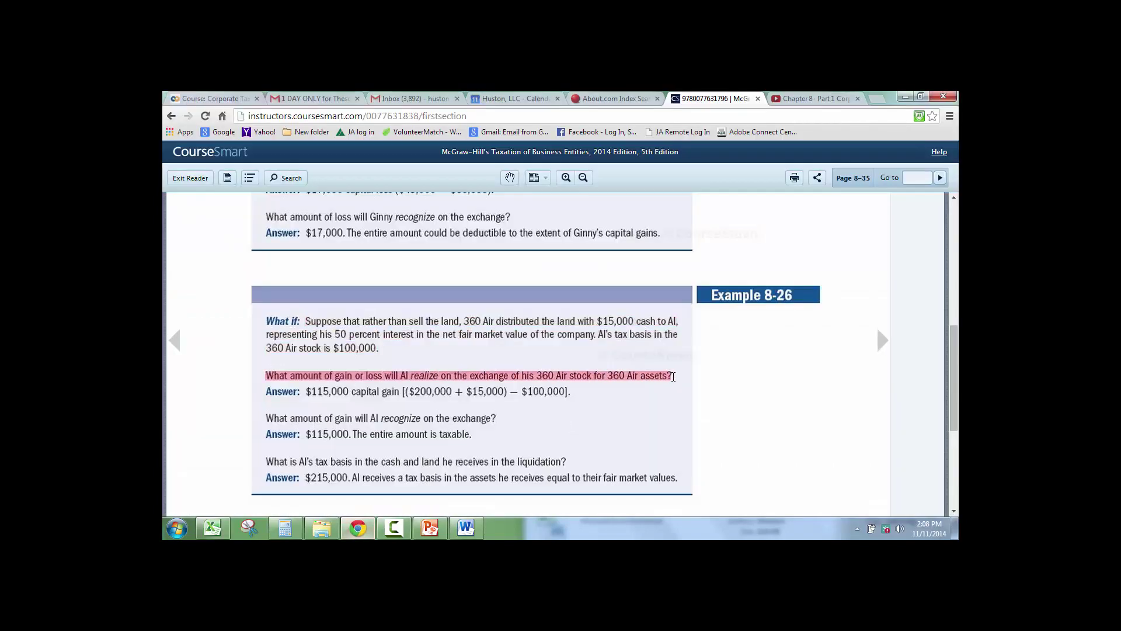
{"action": "left_click", "coordinate": [660, 402]}
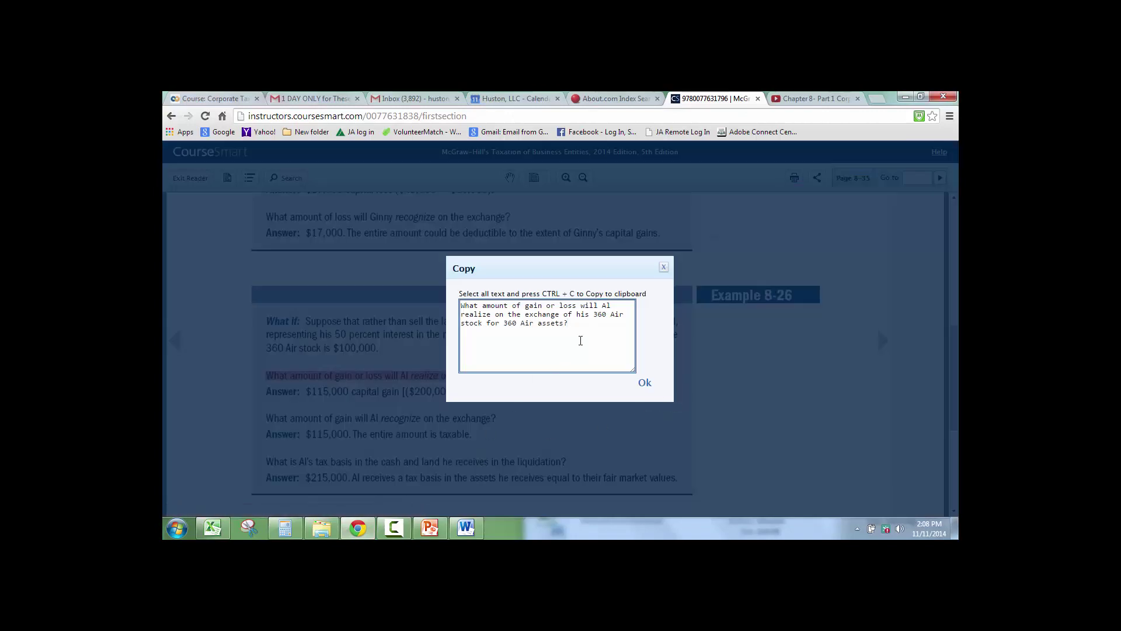
{"action": "left_click_drag", "start_coordinate": [589, 335], "coordinate": [461, 304]}
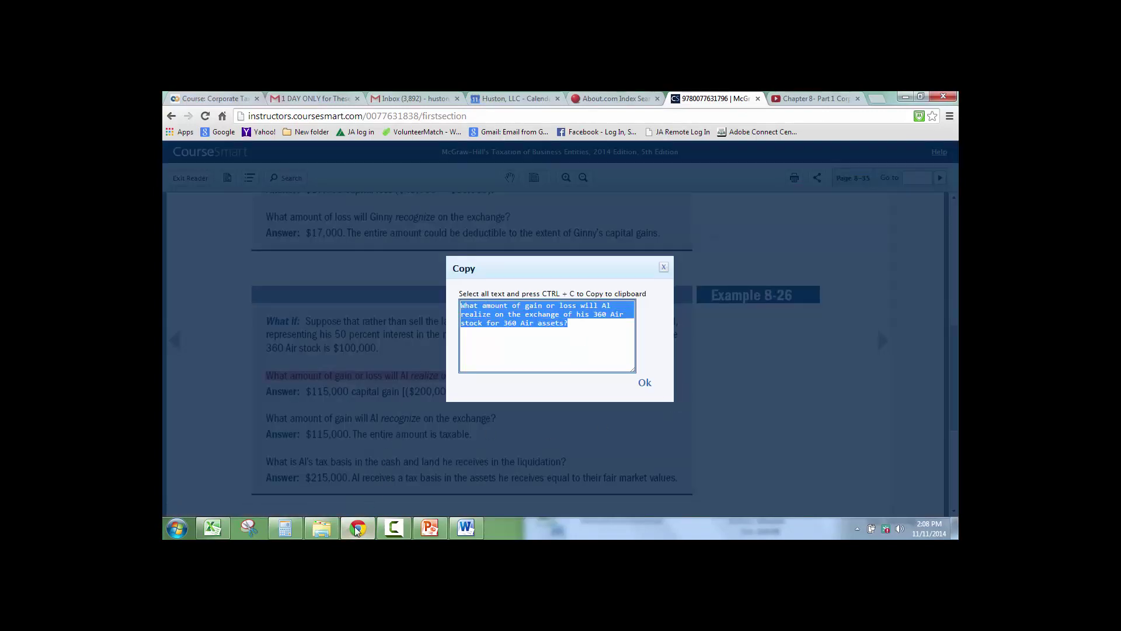
{"action": "key", "text": "alt+Tab"}
Paste the question into A51 and copy the realized-gain computation labels below it
{"action": "key", "text": "ctrl+v"}
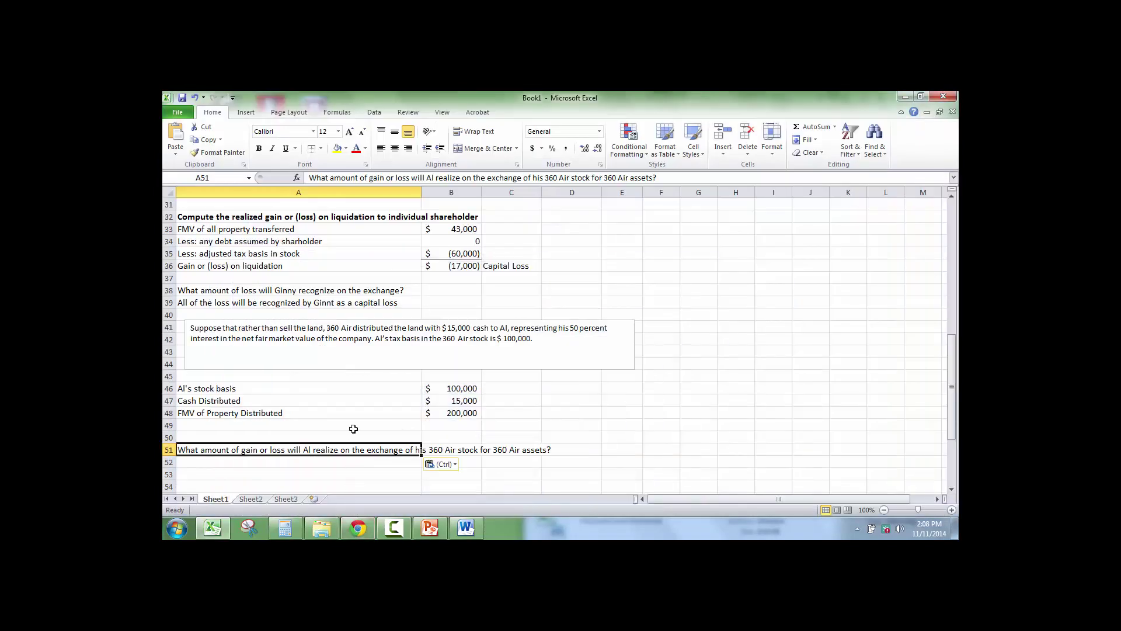
{"action": "scroll", "coordinate": [342, 431], "scroll_direction": "down", "scroll_amount": 1}
{"action": "left_click", "coordinate": [333, 433]}
{"action": "scroll", "coordinate": [245, 298], "scroll_direction": "up", "scroll_amount": 2}
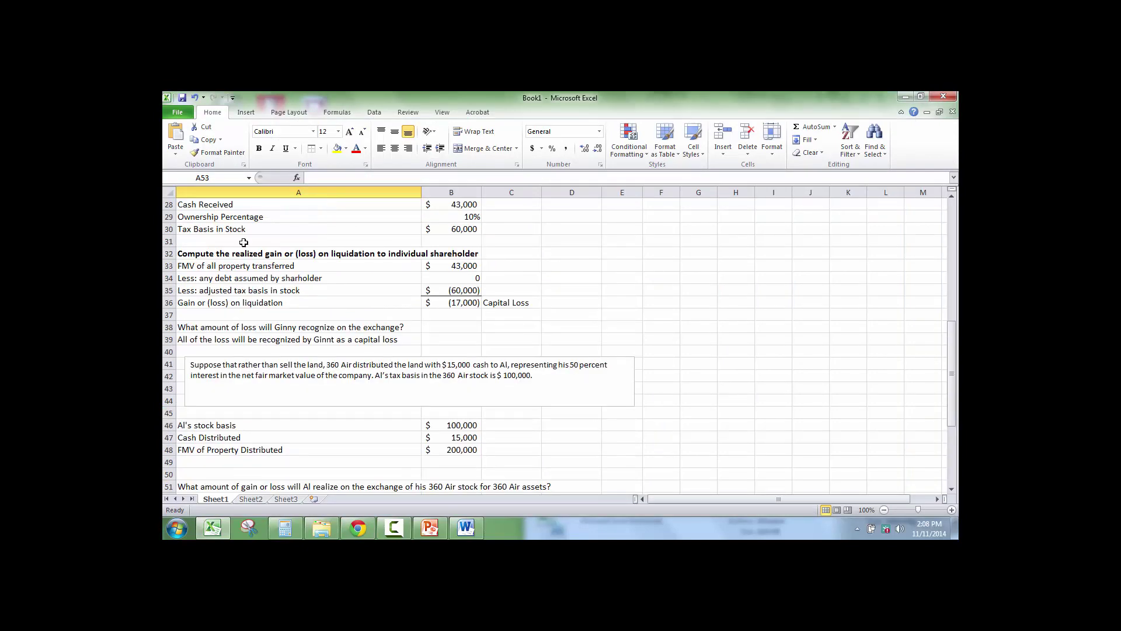
{"action": "left_click_drag", "start_coordinate": [244, 254], "coordinate": [250, 303]}
{"action": "key", "text": "ctrl+c"}
{"action": "scroll", "coordinate": [281, 403], "scroll_direction": "down", "scroll_amount": 3}
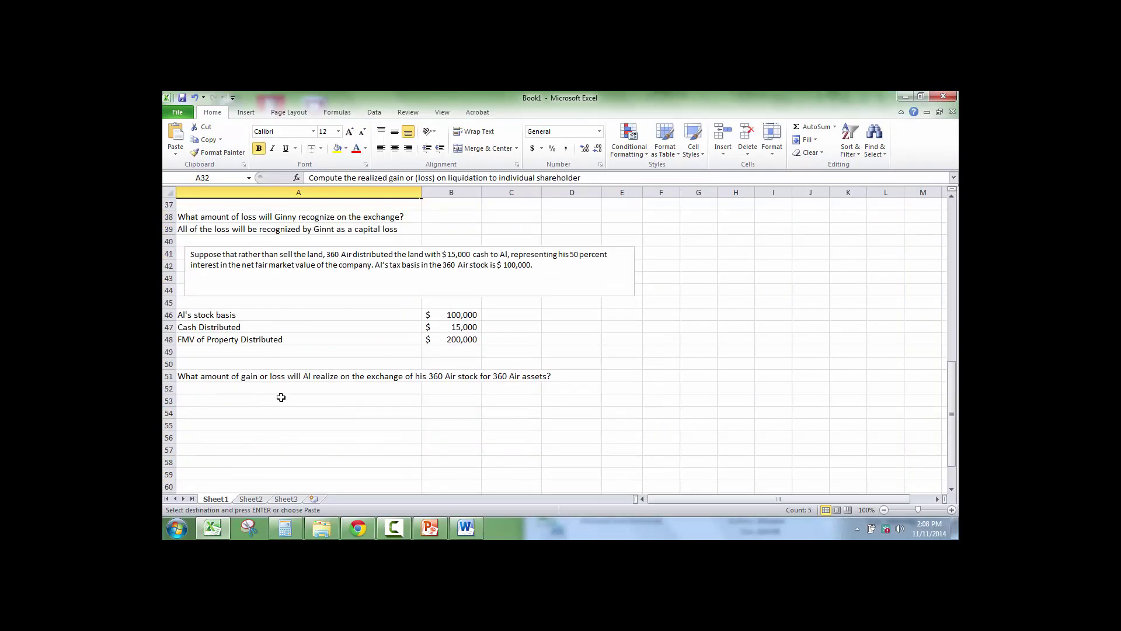
{"action": "left_click", "coordinate": [281, 403]}
{"action": "key", "text": "ctrl+v"}
Set FMV of all property transferred to property FMV plus cash, totalling 215,000
{"action": "left_click", "coordinate": [393, 412]}
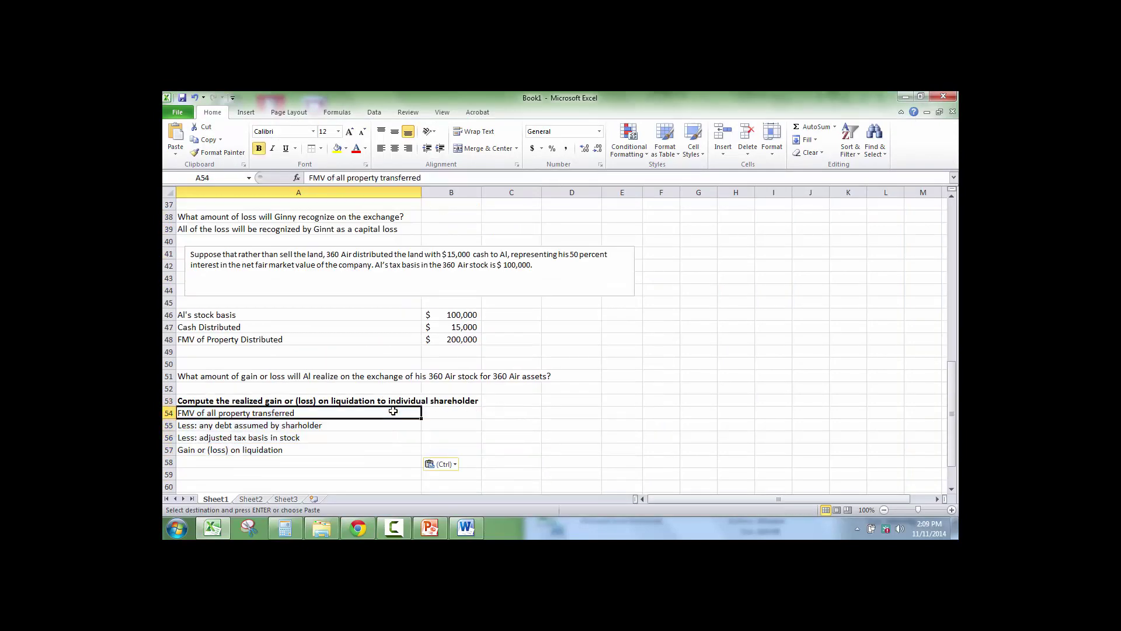
{"action": "left_click", "coordinate": [453, 415]}
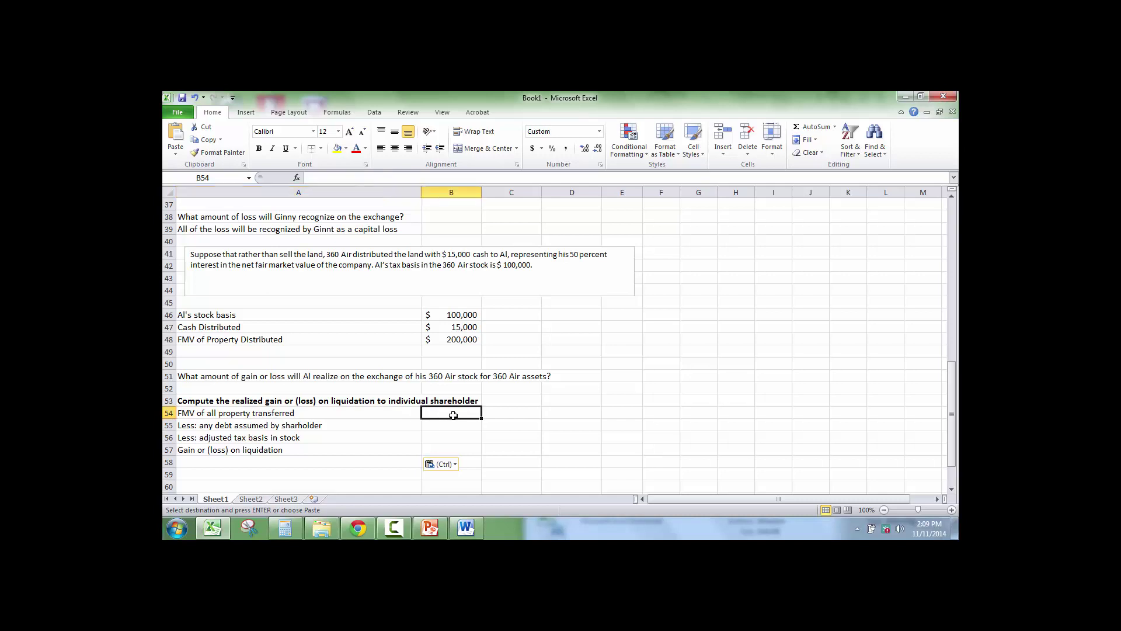
{"action": "type", "text": "="}
{"action": "left_click", "coordinate": [464, 342]}
{"action": "type", "text": "+"}
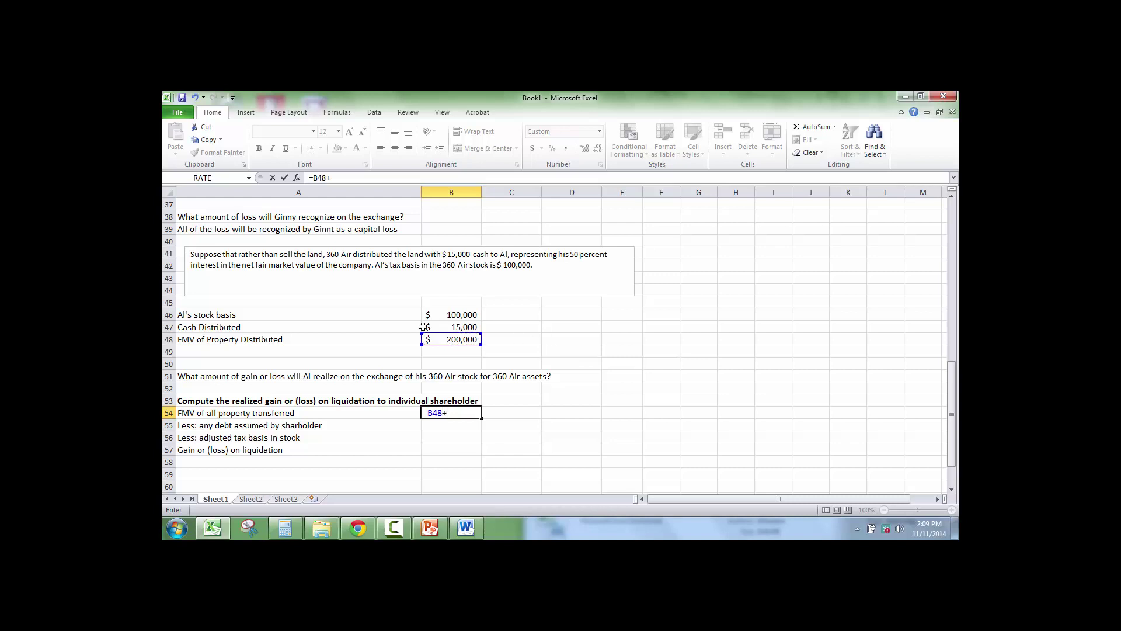
{"action": "left_click", "coordinate": [444, 325]}
{"action": "key", "text": "Return"}
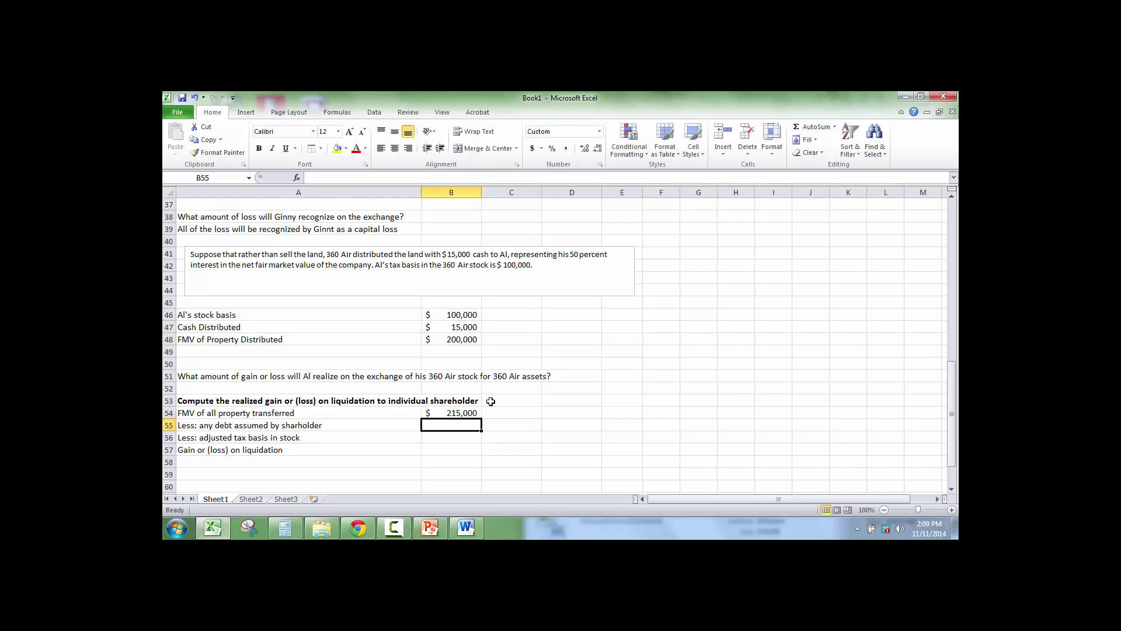
Enter 0 debt, =-B46 for the stock basis, and =SUM(B54:B56) for a 115,000 gain
{"action": "type", "text": "0"}
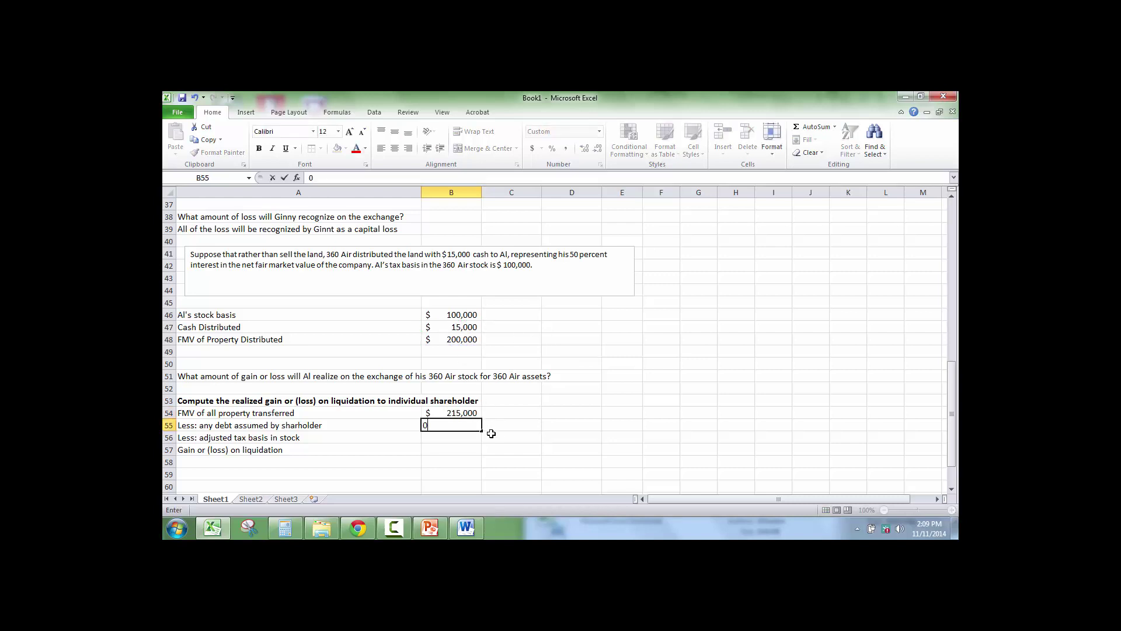
{"action": "key", "text": "Return"}
{"action": "type", "text": "="}
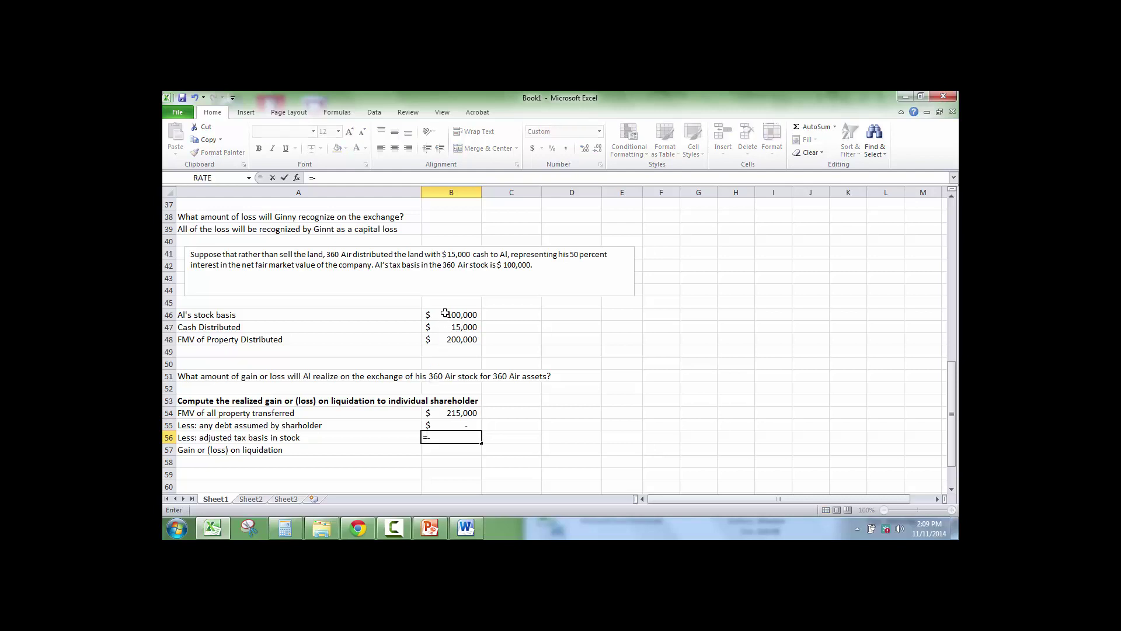
{"action": "type", "text": "-"}
{"action": "left_click", "coordinate": [443, 315]}
{"action": "key", "text": "Return"}
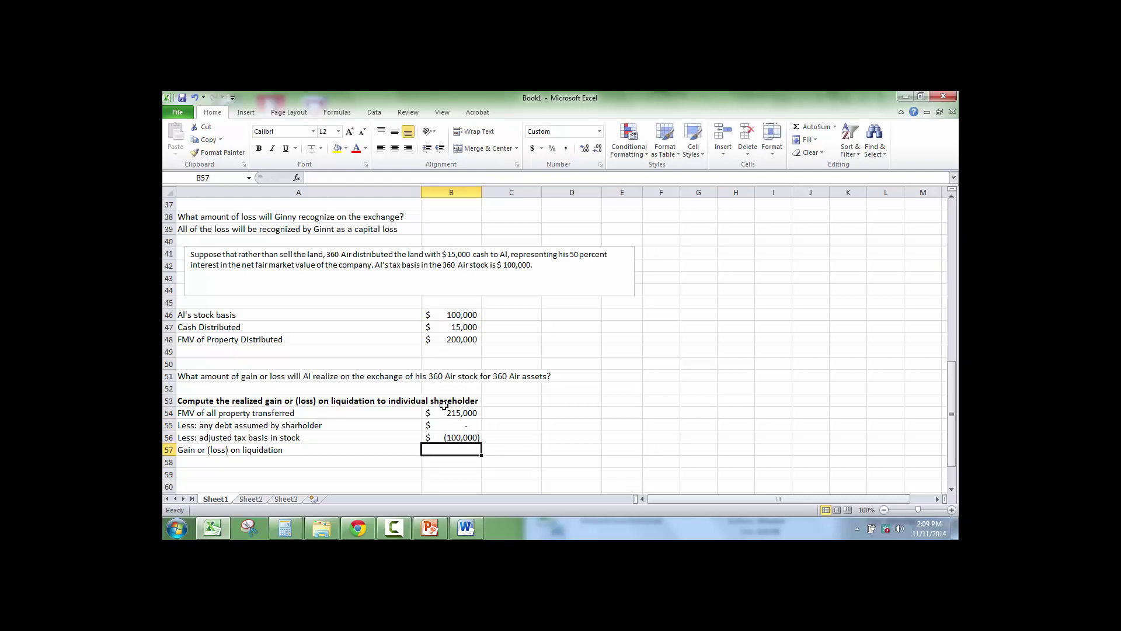
{"action": "type", "text": "=sUM("}
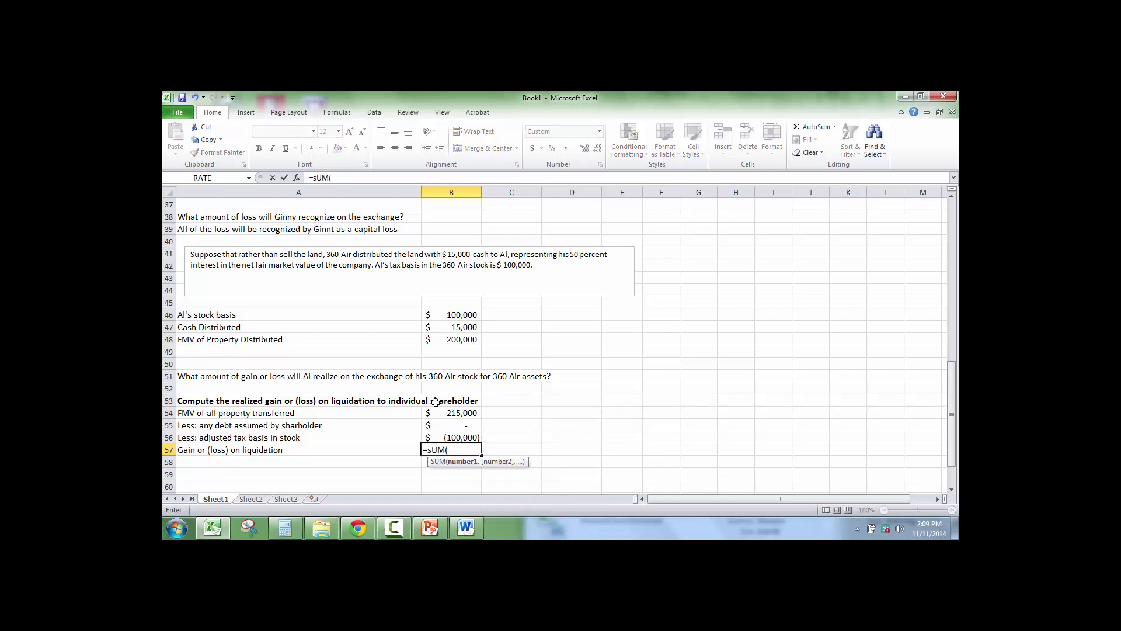
{"action": "left_click_drag", "start_coordinate": [455, 412], "coordinate": [447, 438]}
{"action": "key", "text": "Tab"}
{"action": "key", "text": "shift+Tab"}
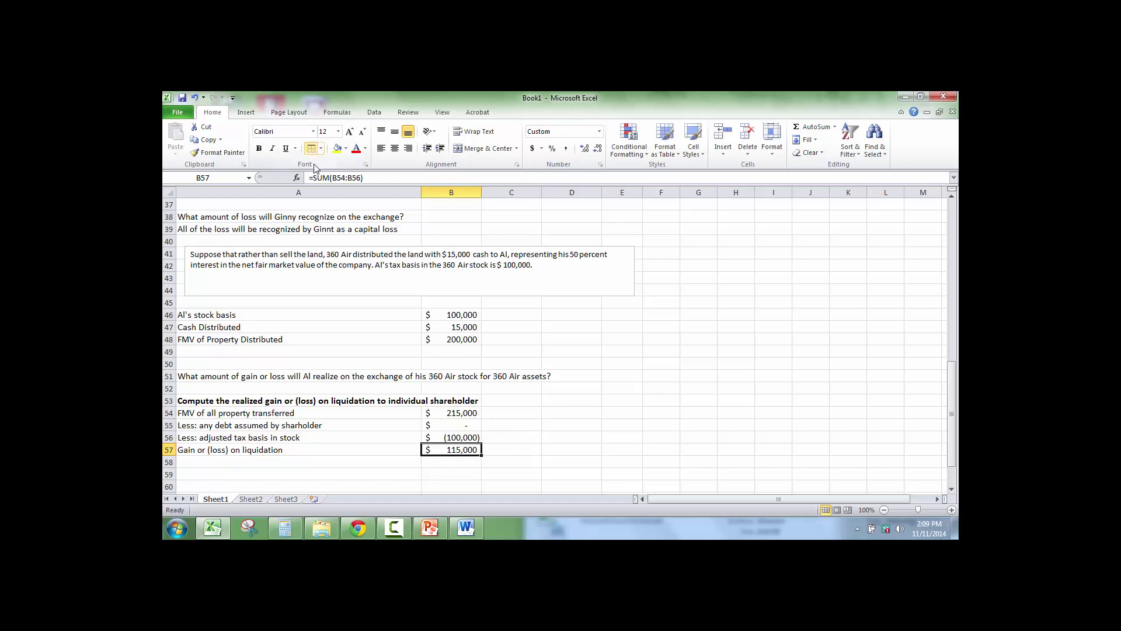
{"action": "left_click", "coordinate": [505, 414]}
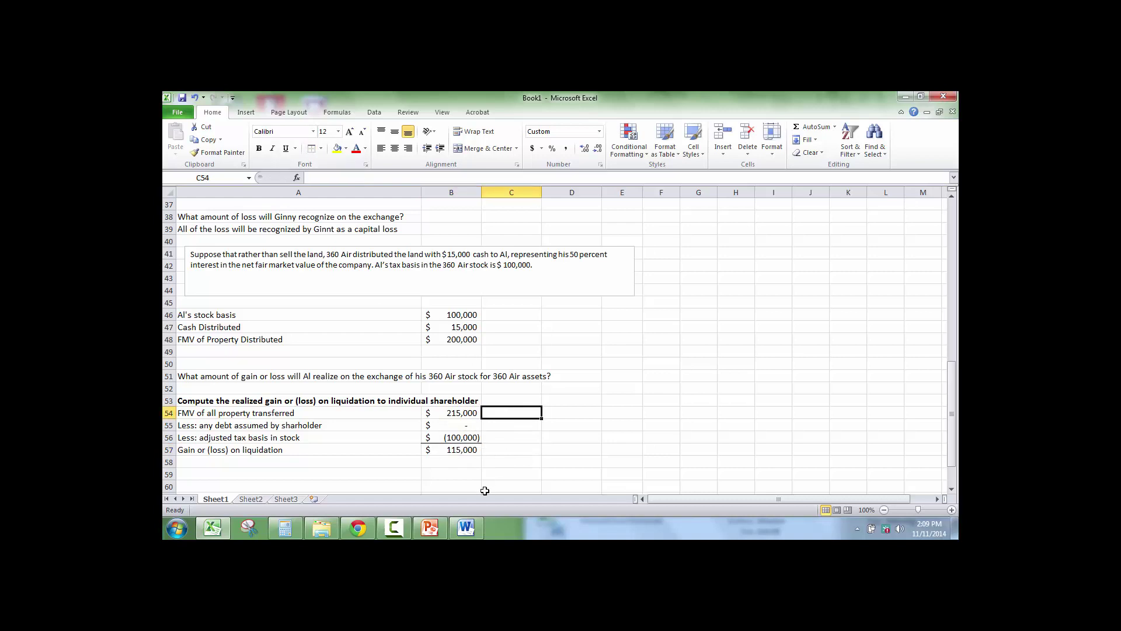
Answer in A60 that all $115,000 of gain is recognized, and type Al's basis as the $215,000 FMV received
{"action": "left_click", "coordinate": [394, 527]}
{"action": "left_click", "coordinate": [903, 475]}
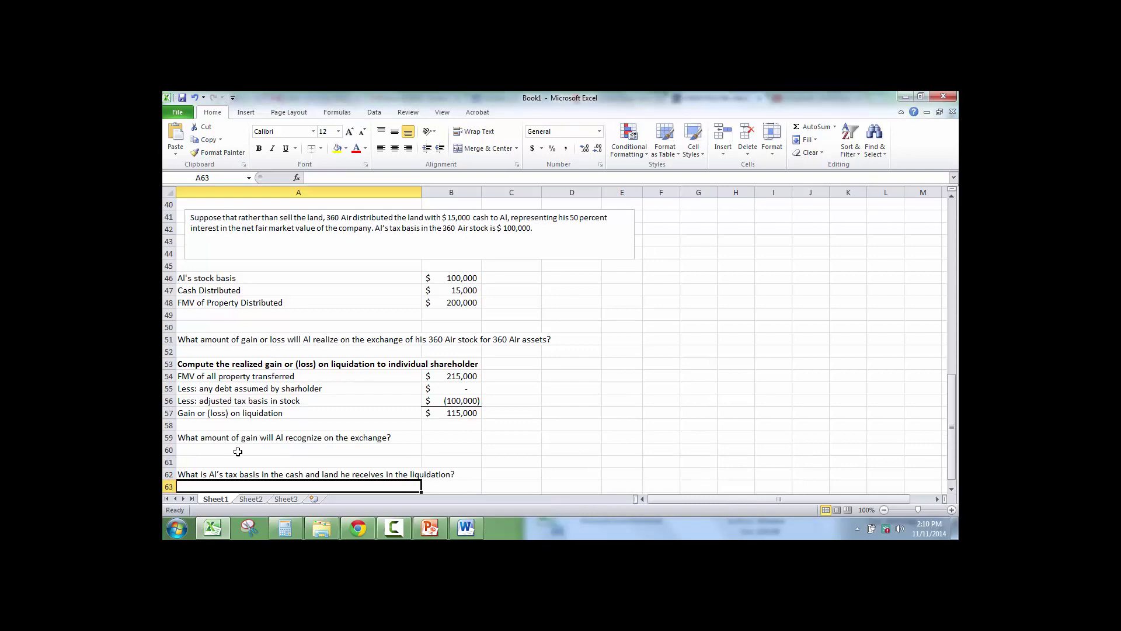
{"action": "left_click", "coordinate": [237, 451]}
{"action": "mouse_move", "coordinate": [331, 528]}
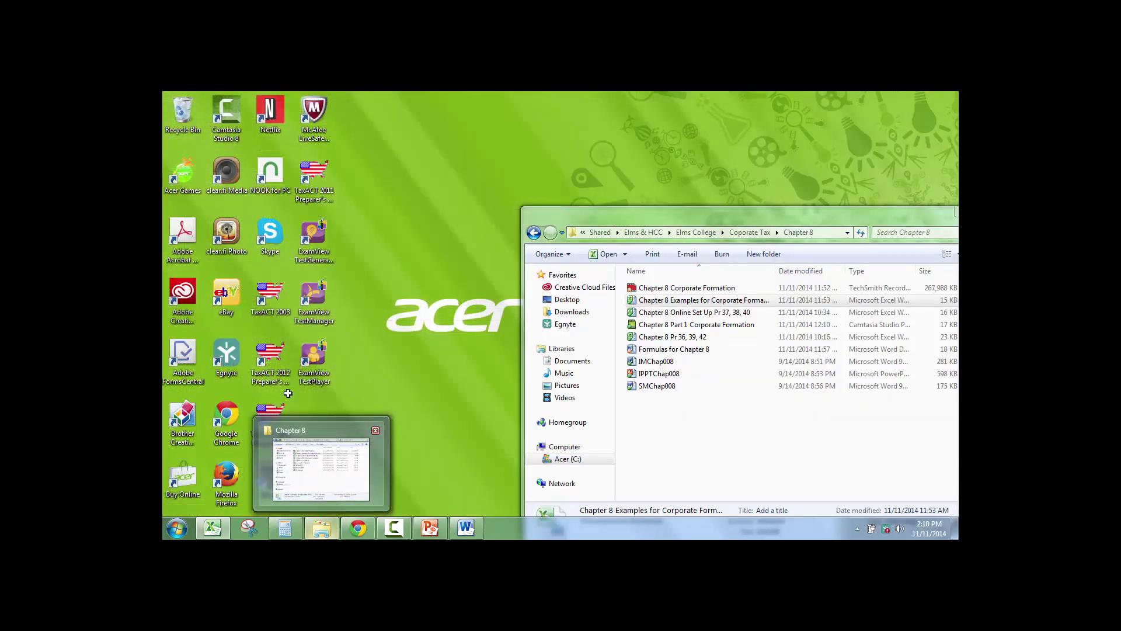
{"action": "left_click", "coordinate": [290, 443]}
{"action": "type", "text": "All"}
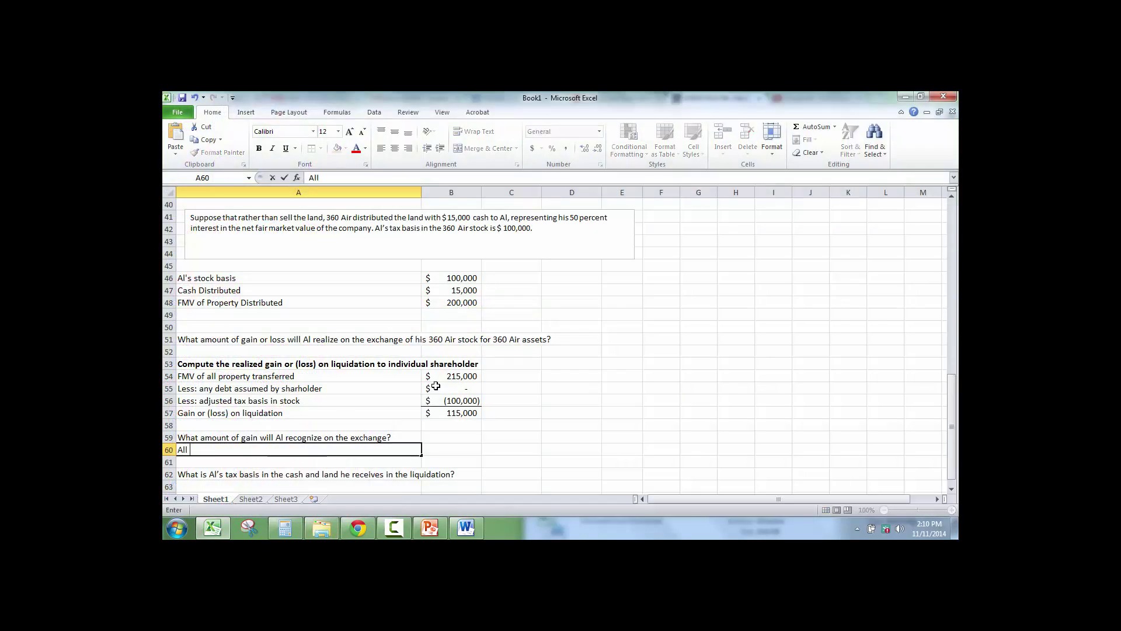
{"action": "type", "text": " o"}
{"action": "key", "text": "BackSpace"}
{"action": "type", "text": "$151"}
{"action": "key", "text": "BackSpace"}
{"action": "key", "text": "BackSpace"}
{"action": "key", "text": "BackSpace"}
{"action": "type", "text": "n will be recno"}
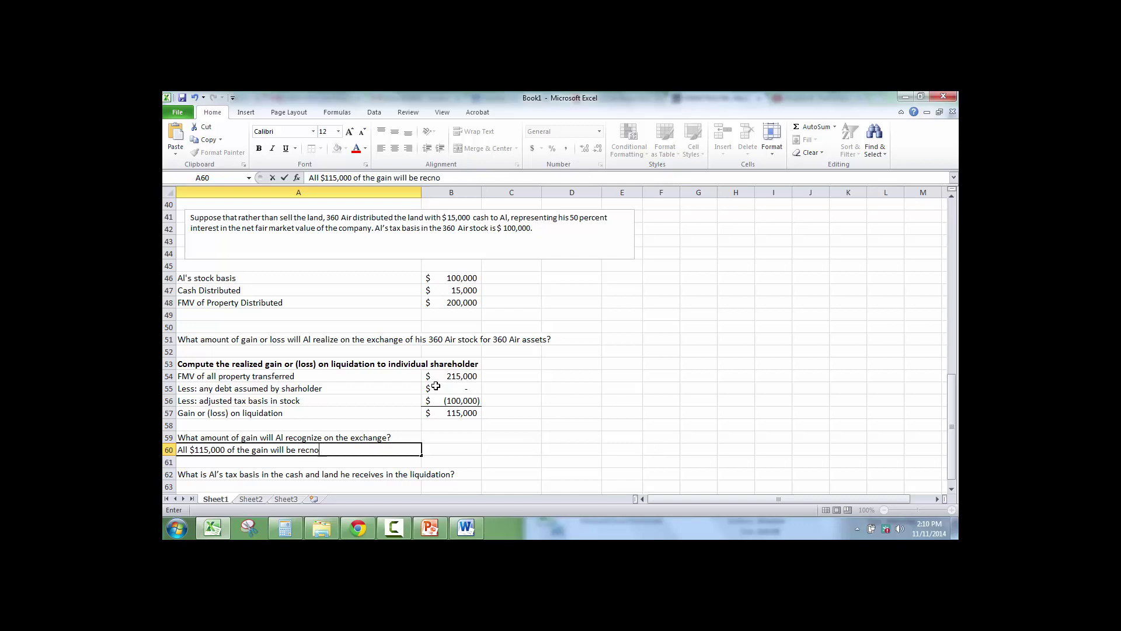
{"action": "key", "text": "BackSpace"}
{"action": "key", "text": "BackSpace"}
{"action": "type", "text": "ogni"}
{"action": "key", "text": "Return"}
{"action": "key", "text": "Return"}
{"action": "key", "text": "Return"}
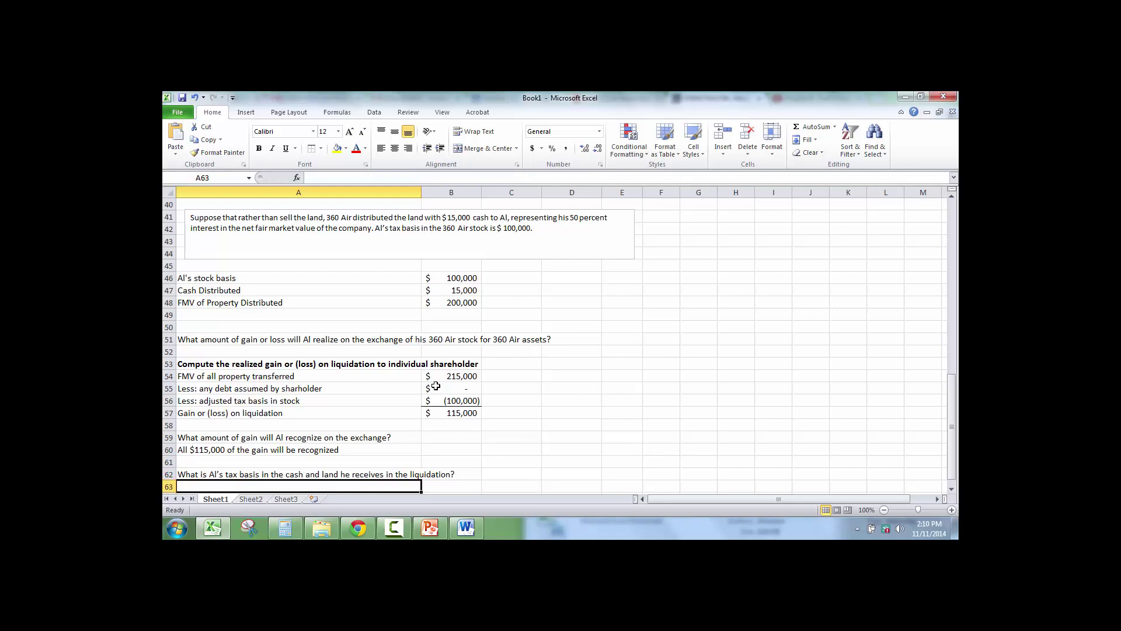
{"action": "type", "text": "A"}
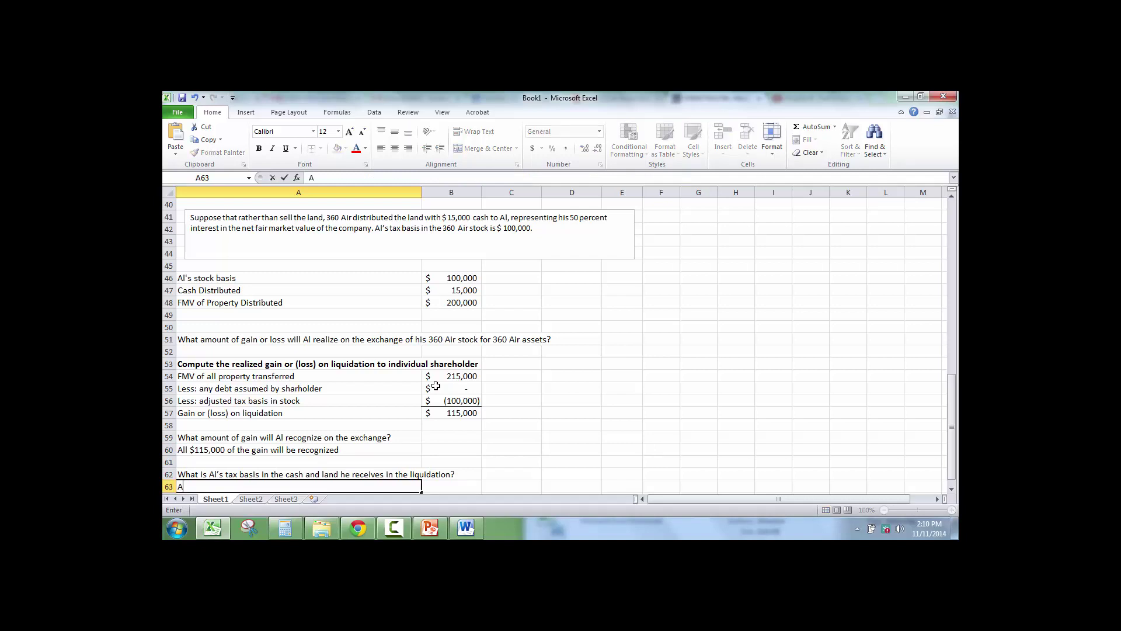
{"action": "type", "text": "lls tax basis is equl"}
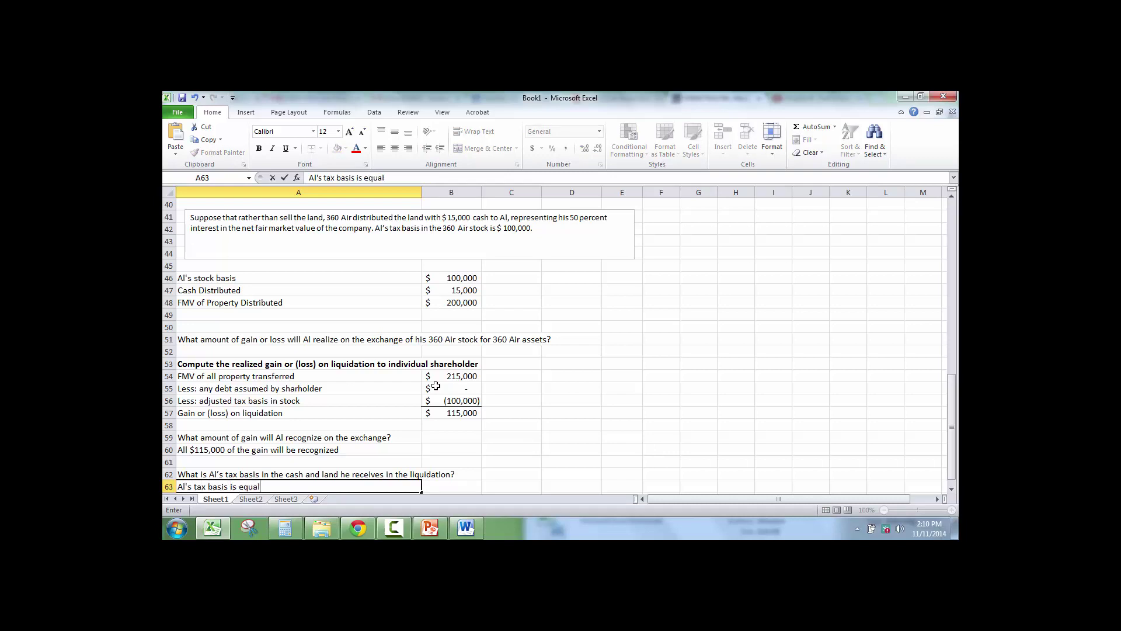
{"action": "type", "text": "MV of property"}
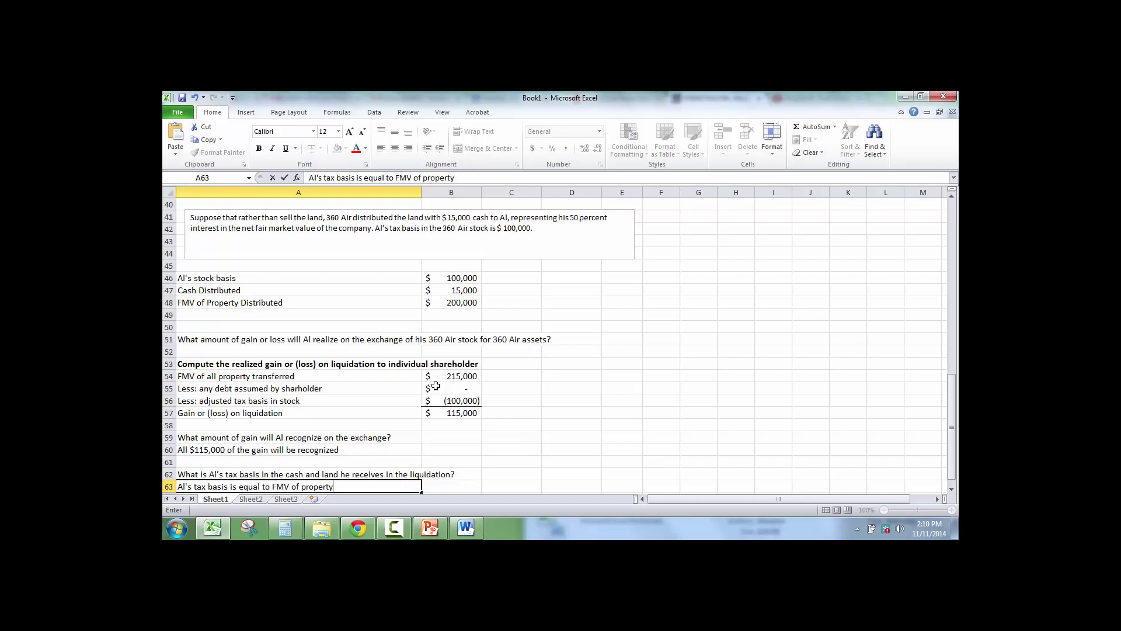
{"action": "type", "text": " received or $215,000"}
Enter Al's $215,000 basis answer, then change 'per-cent' to '40 percent' in Jim's problem text box
{"action": "key", "text": "Return"}
{"action": "scroll", "coordinate": [442, 392], "scroll_direction": "down", "scroll_amount": 2}
{"action": "left_click", "coordinate": [286, 428]}
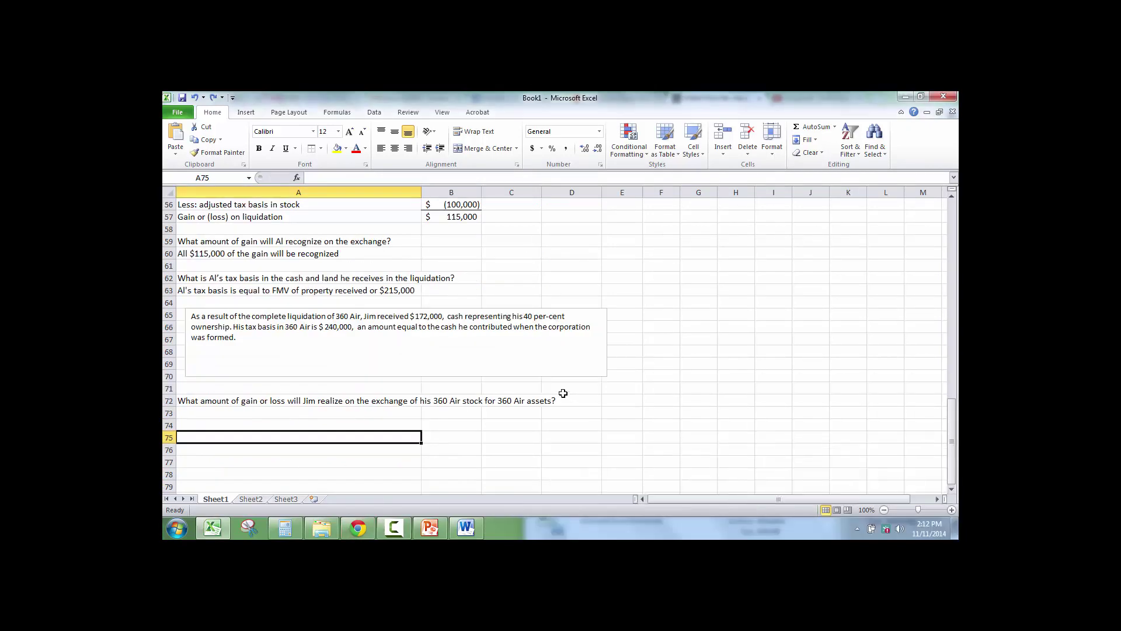
{"action": "scroll", "coordinate": [271, 399], "scroll_direction": "up", "scroll_amount": 2}
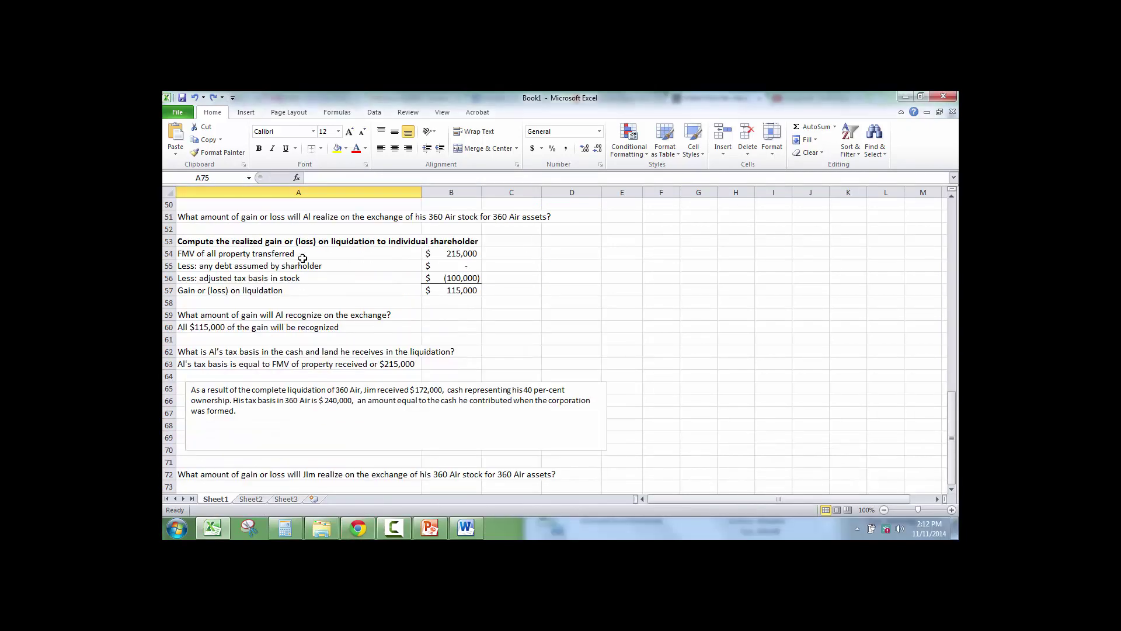
{"action": "left_click", "coordinate": [315, 428]}
{"action": "key", "text": "shift+Up"}
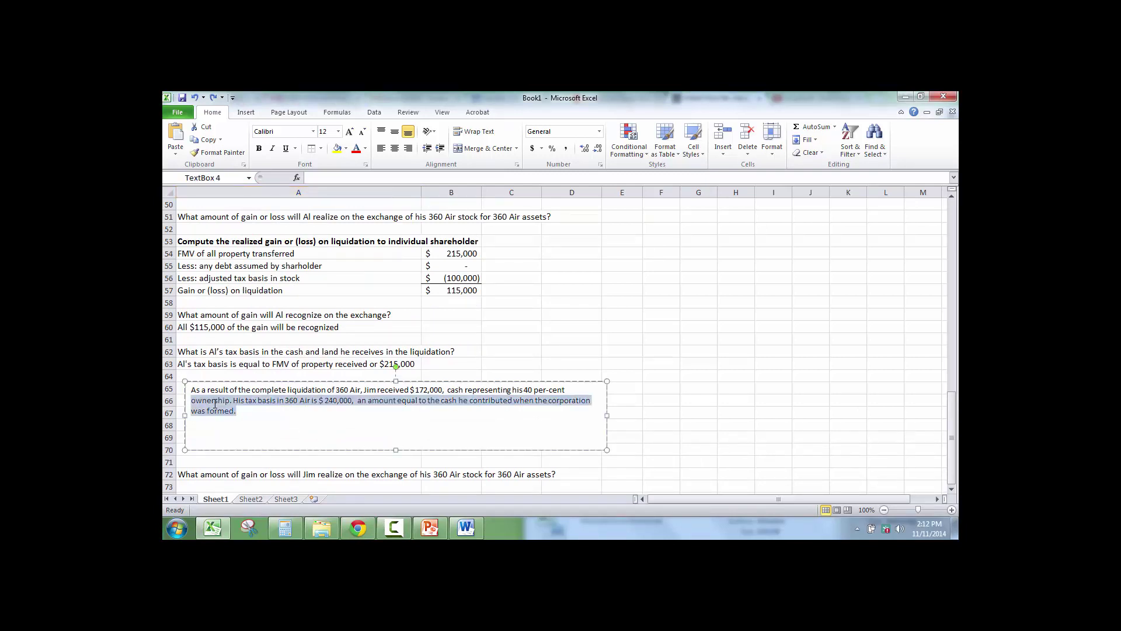
{"action": "left_click", "coordinate": [312, 427]}
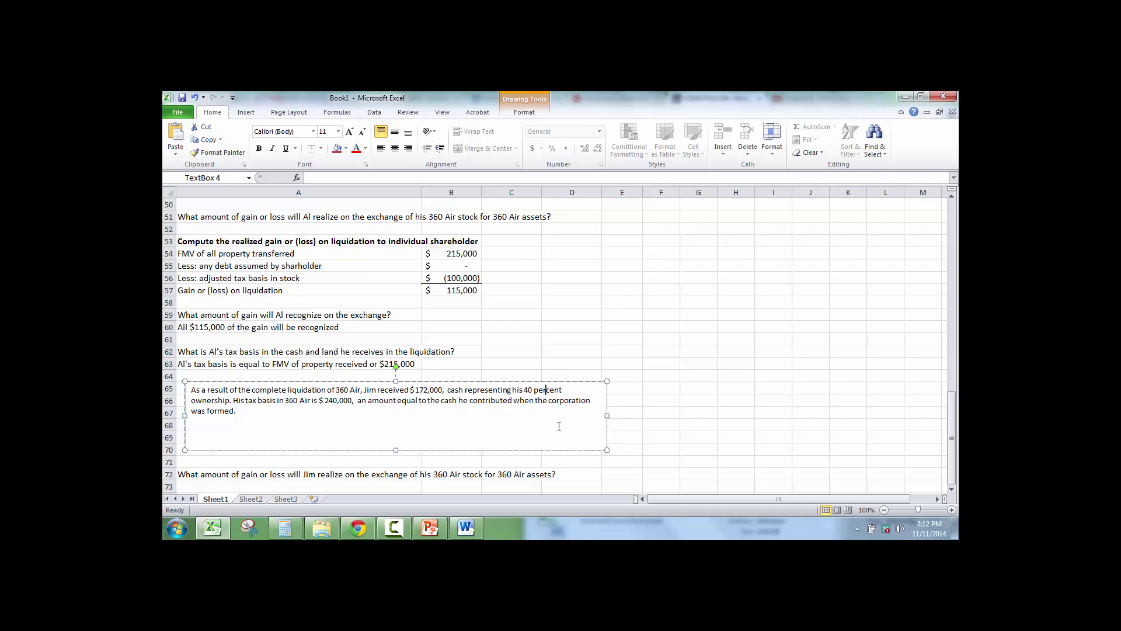
{"action": "left_click", "coordinate": [239, 457]}
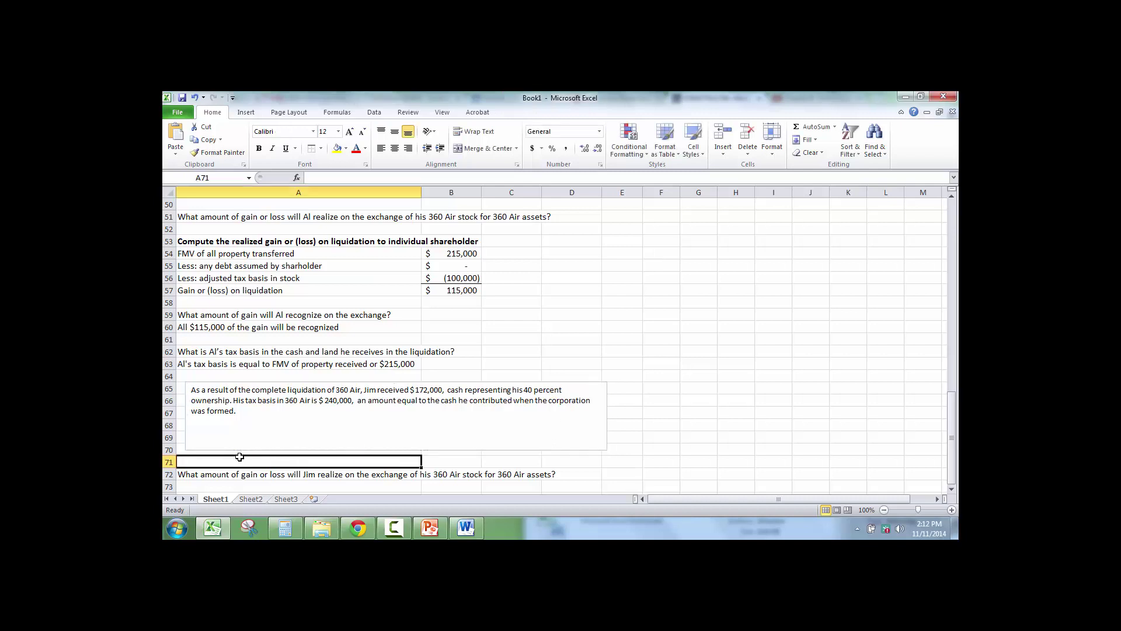
Copy the computation heading and its four labels and paste them under Jim's question
{"action": "left_click", "coordinate": [264, 241]}
{"action": "left_click_drag", "start_coordinate": [264, 241], "coordinate": [262, 285]}
{"action": "key", "text": "ctrl+c"}
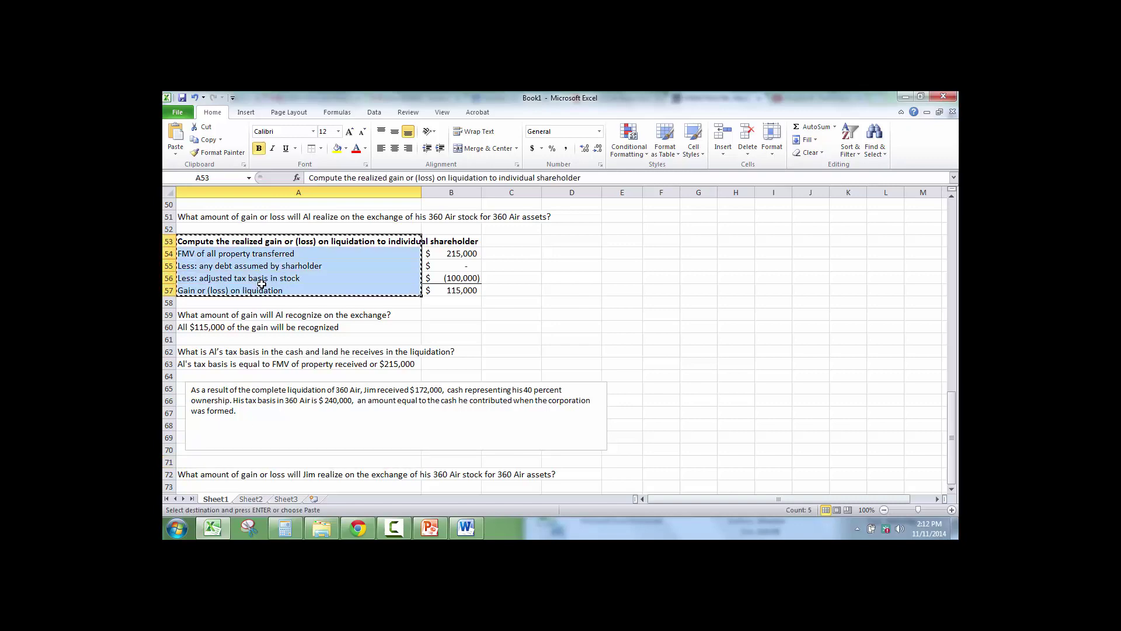
{"action": "scroll", "coordinate": [262, 284], "scroll_direction": "down", "scroll_amount": 2}
{"action": "left_click", "coordinate": [253, 428]}
{"action": "key", "text": "ctrl+v"}
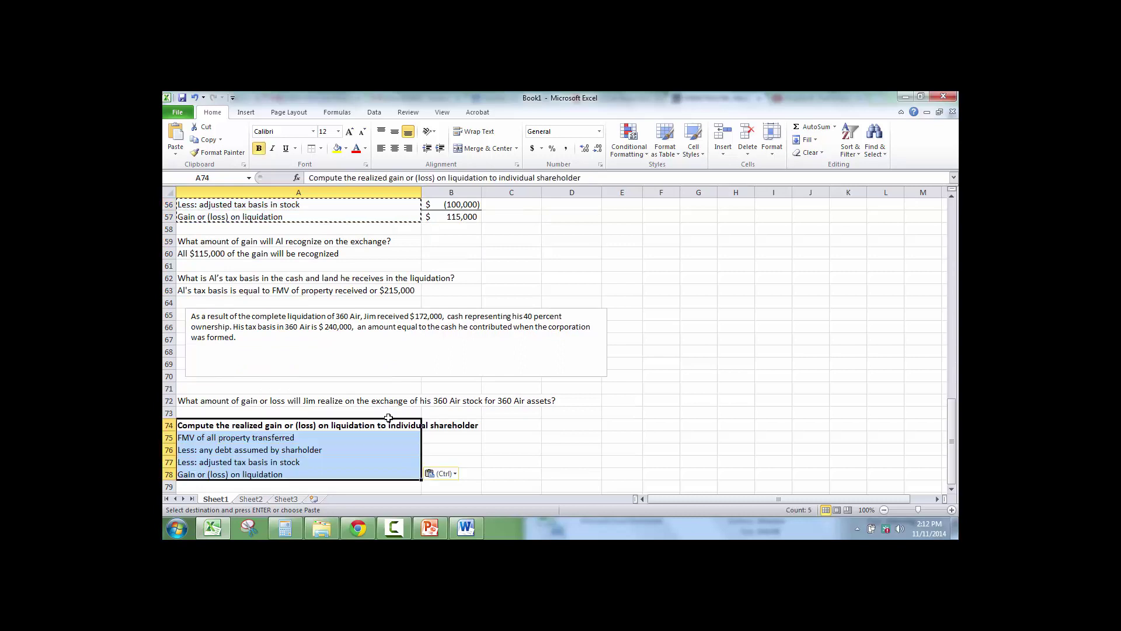
{"action": "left_click", "coordinate": [444, 439]}
{"action": "left_click", "coordinate": [170, 413]}
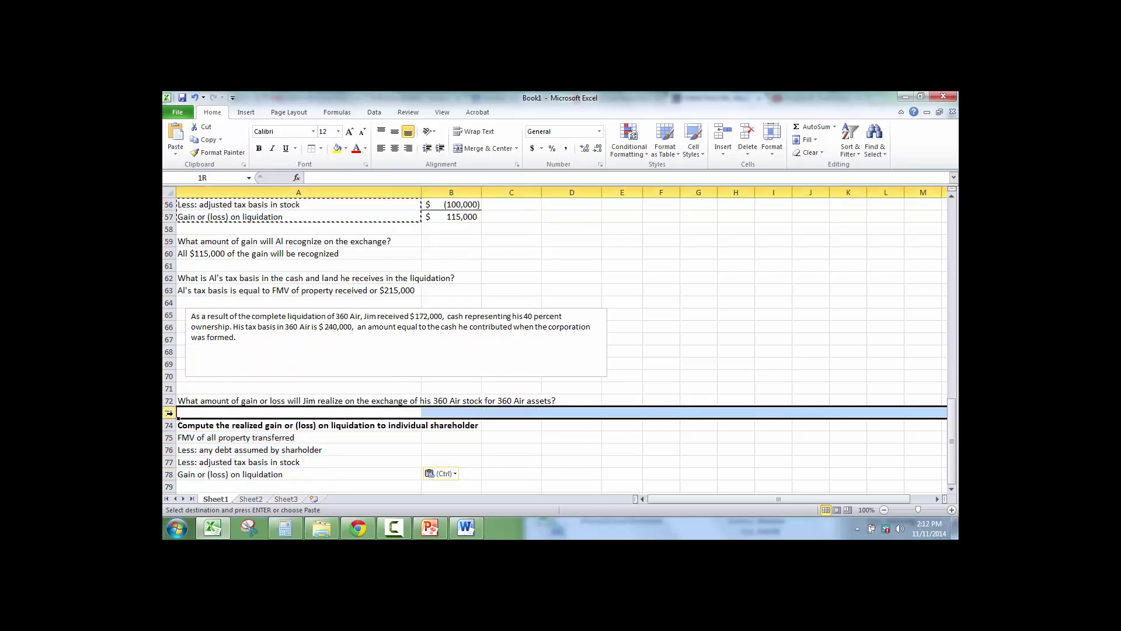
Enter Jim's 172,000 FMV, 0 debt and -240,000 basis, formatted as whole-dollar accounting
{"action": "left_click", "coordinate": [459, 439]}
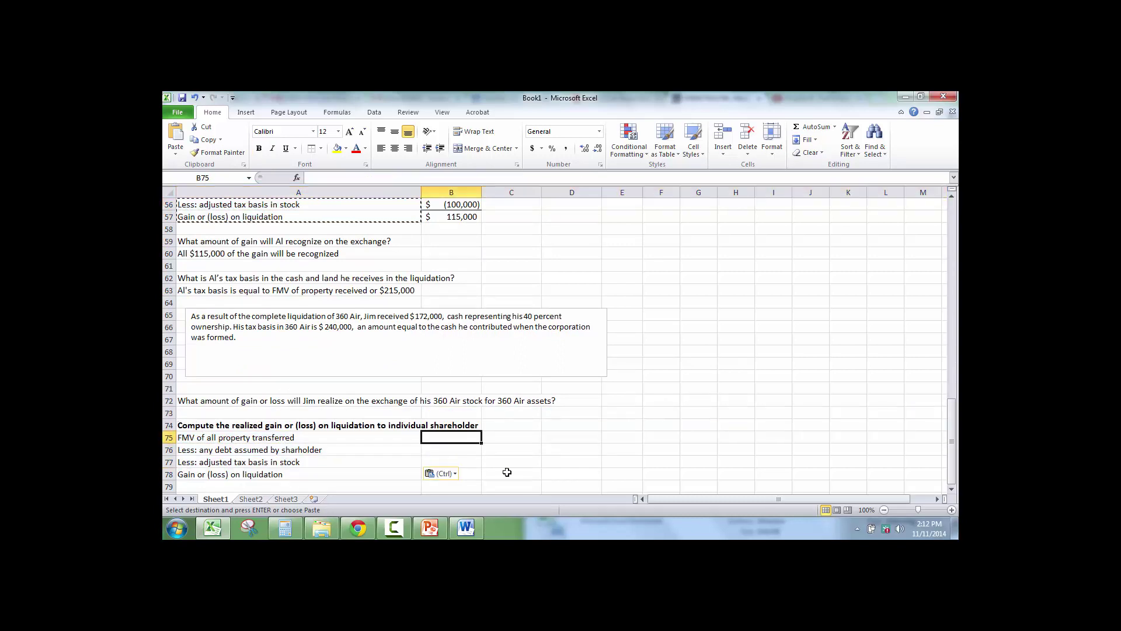
{"action": "type", "text": "172000"}
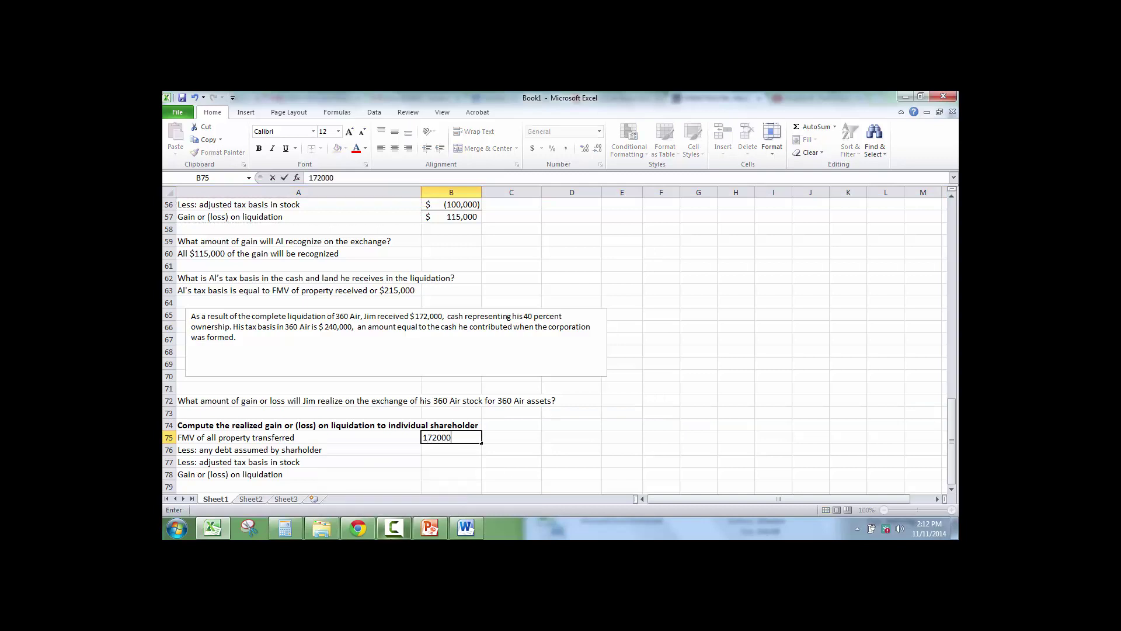
{"action": "key", "text": "Return"}
{"action": "type", "text": "0"}
{"action": "key", "text": "Return"}
{"action": "type", "text": "24"}
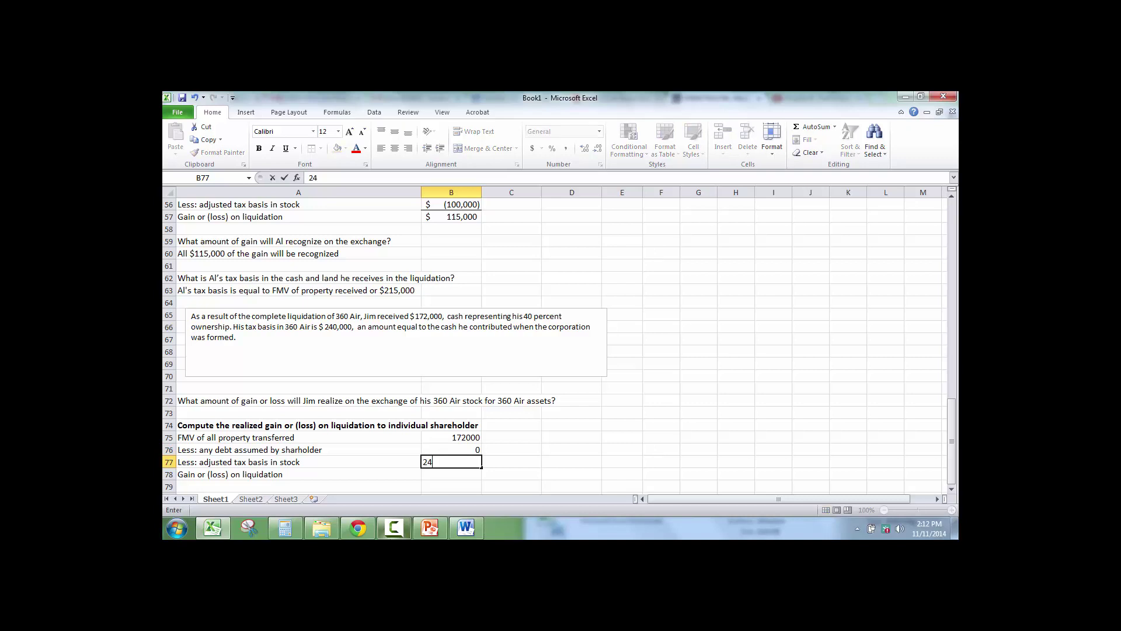
{"action": "type", "text": "0"}
{"action": "key", "text": "BackSpace"}
{"action": "key", "text": "BackSpace"}
{"action": "key", "text": "BackSpace"}
{"action": "type", "text": "-2"}
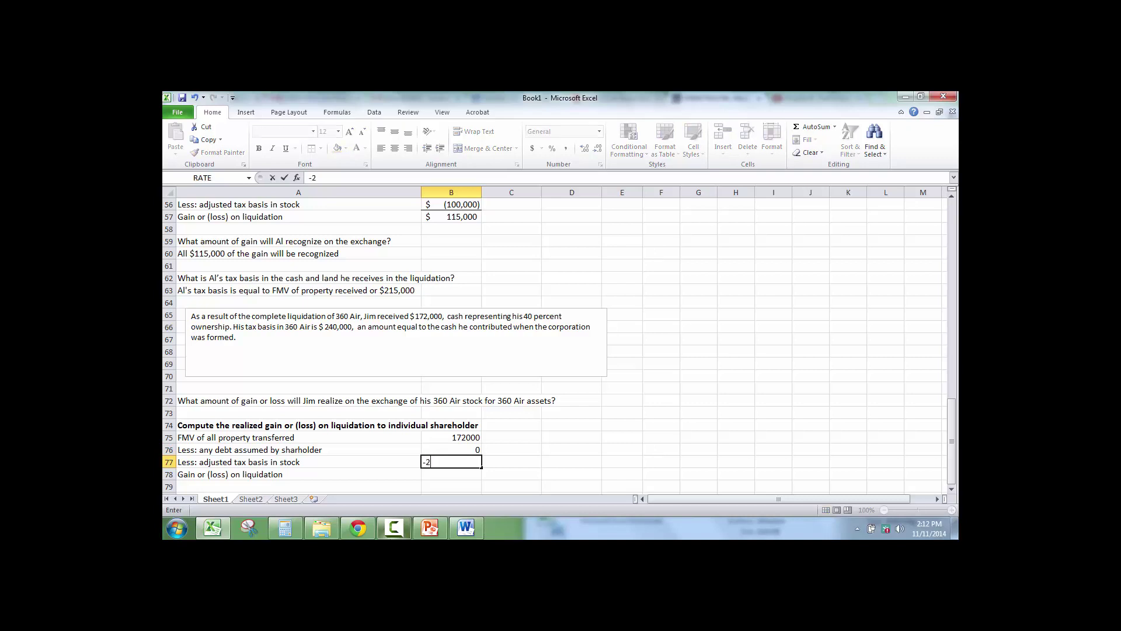
{"action": "type", "text": "40000"}
{"action": "key", "text": "Return"}
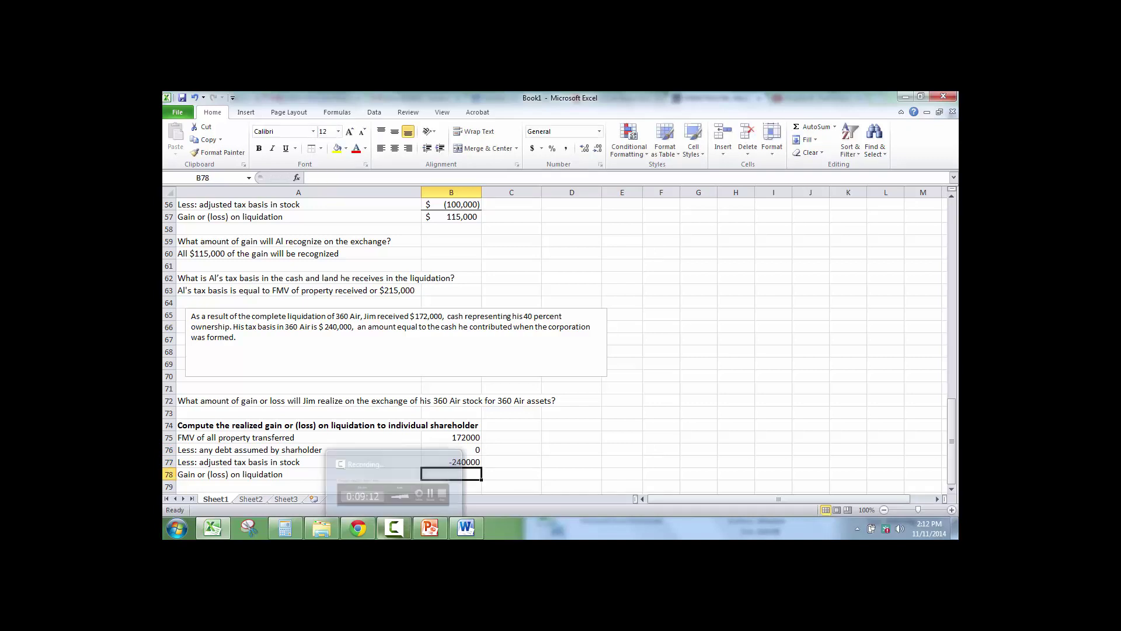
{"action": "left_click_drag", "start_coordinate": [449, 440], "coordinate": [451, 473]}
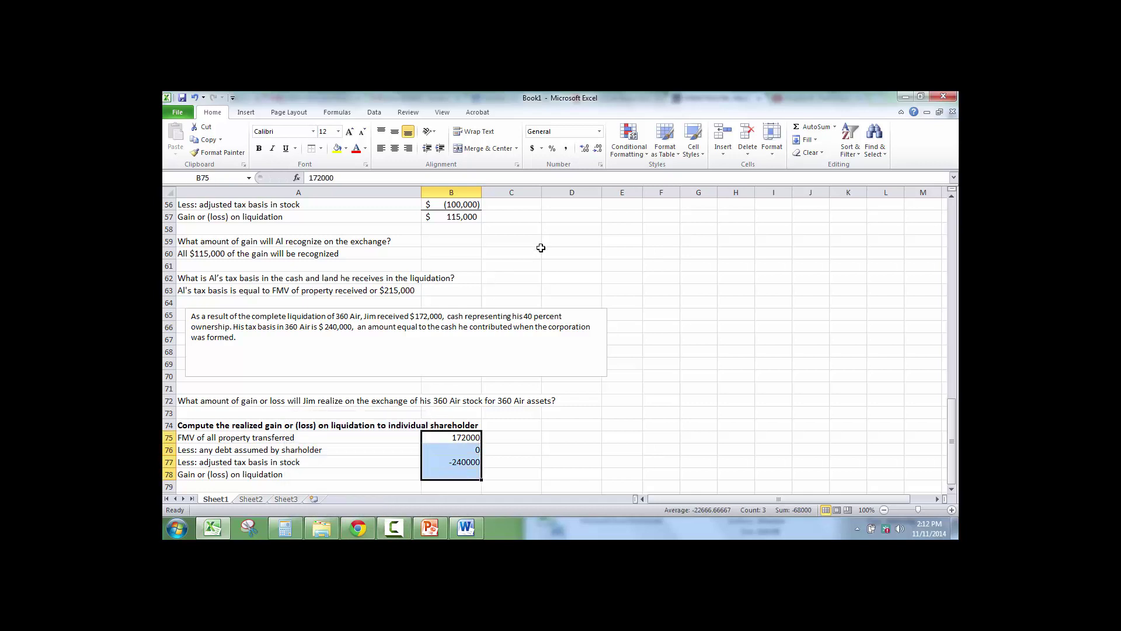
{"action": "left_click", "coordinate": [532, 148]}
{"action": "left_click", "coordinate": [596, 150]}
{"action": "left_click", "coordinate": [597, 150]}
Total B75:B77 with =SUM in B78 for a (68,000) loss, with a top border
{"action": "left_click", "coordinate": [449, 474]}
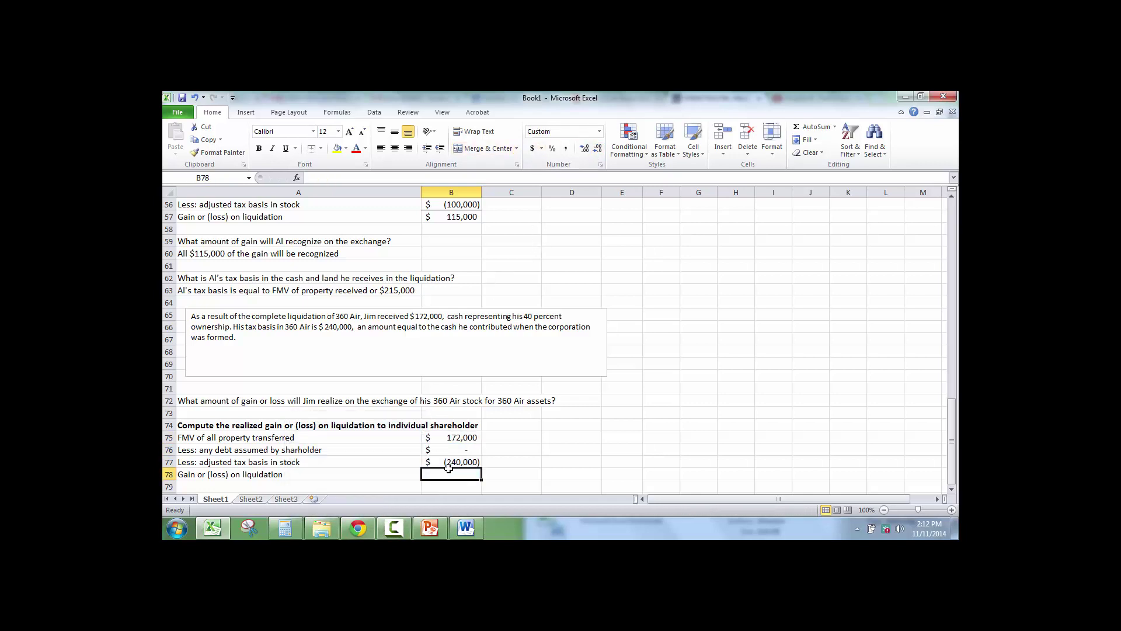
{"action": "type", "text": "=sUM9"}
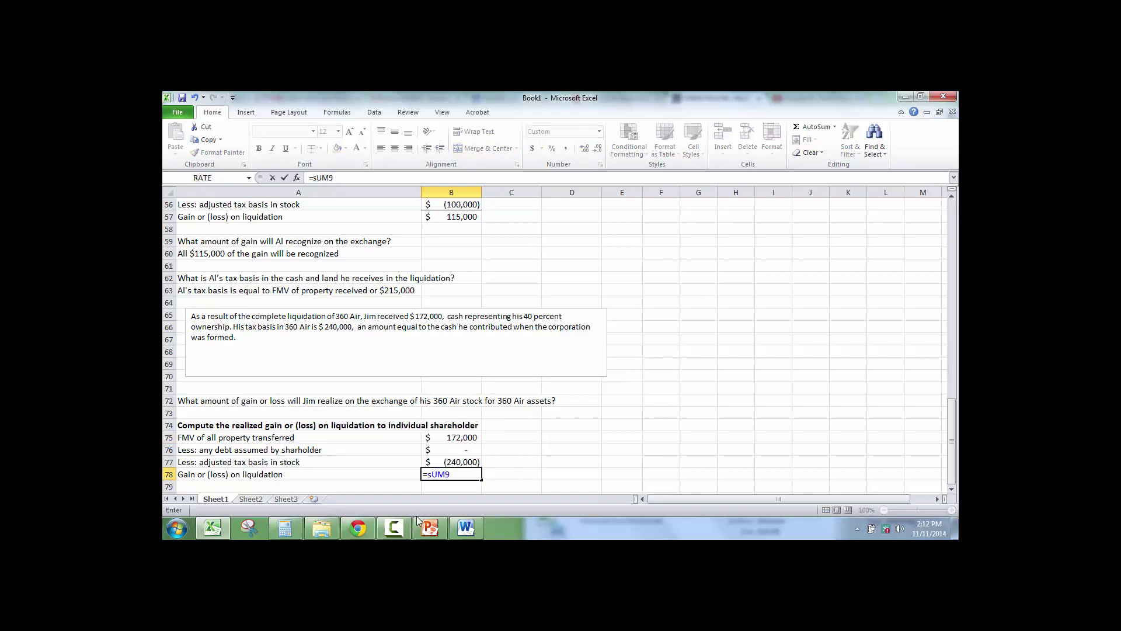
{"action": "key", "text": "BackSpace"}
{"action": "type", "text": "("}
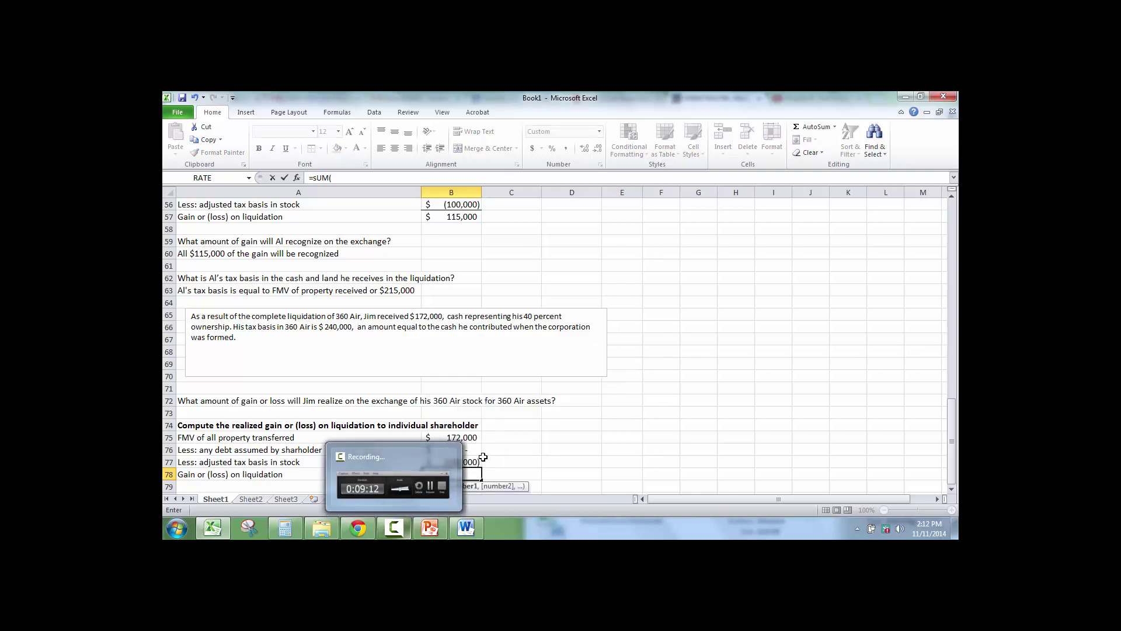
{"action": "left_click", "coordinate": [445, 439]}
{"action": "left_click_drag", "start_coordinate": [445, 439], "coordinate": [452, 463]}
{"action": "key", "text": "Return"}
{"action": "left_click", "coordinate": [453, 474]}
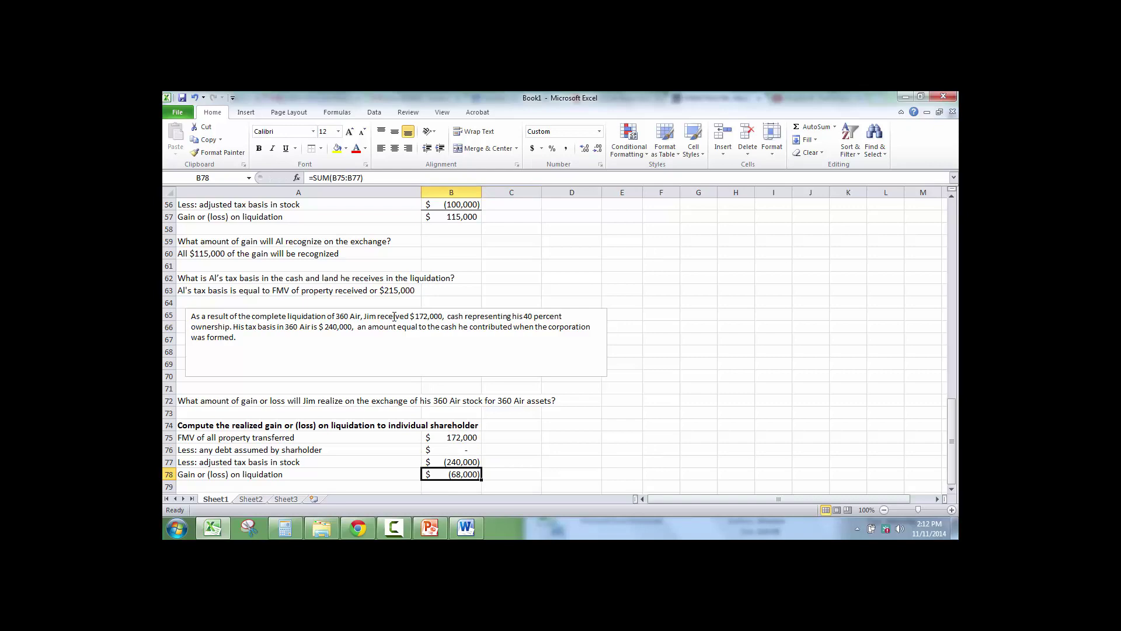
{"action": "left_click", "coordinate": [311, 149]}
{"action": "scroll", "coordinate": [363, 393], "scroll_direction": "down", "scroll_amount": 2}
Copy 'What amount of loss will Jim recognize on the exchange?' from the CourseSmart textbook
{"action": "left_click", "coordinate": [304, 412]}
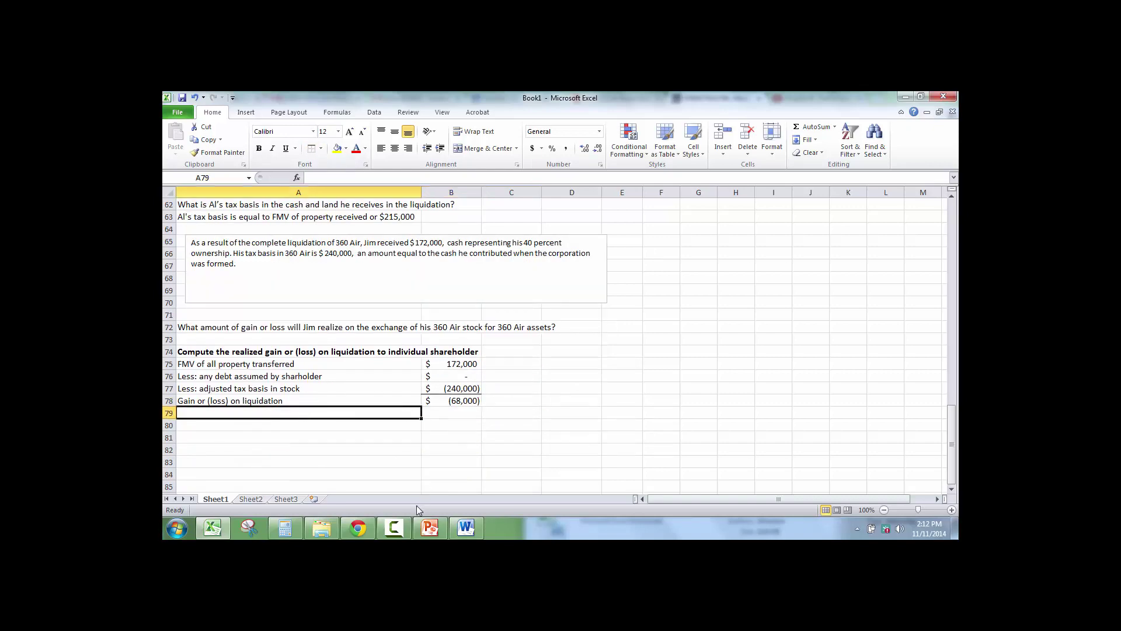
{"action": "left_click", "coordinate": [362, 529]}
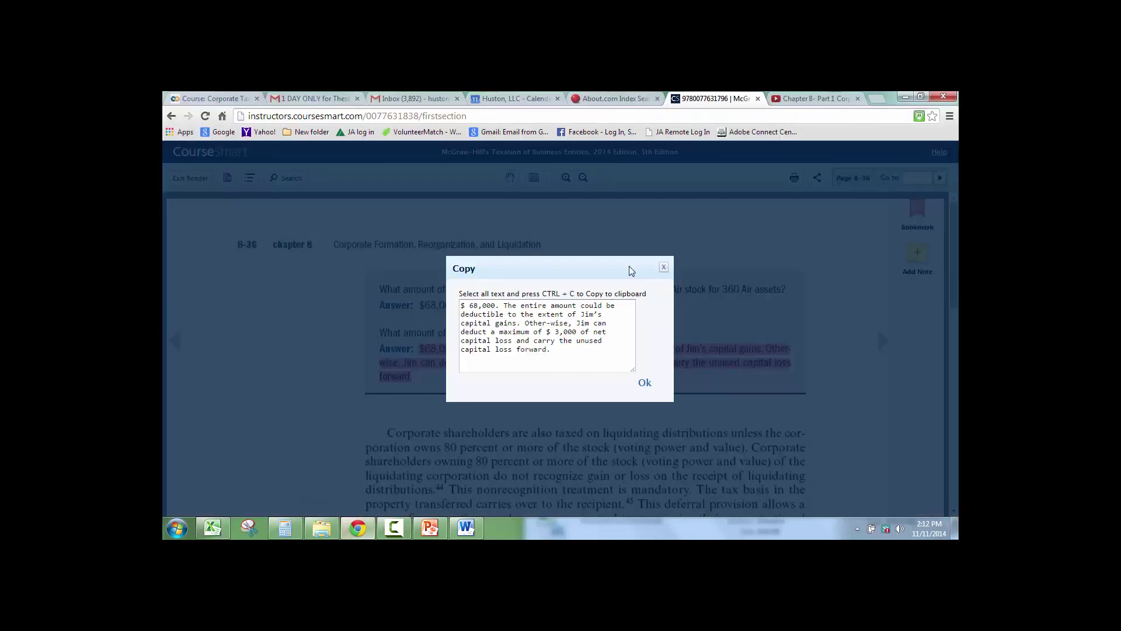
{"action": "left_click", "coordinate": [664, 267]}
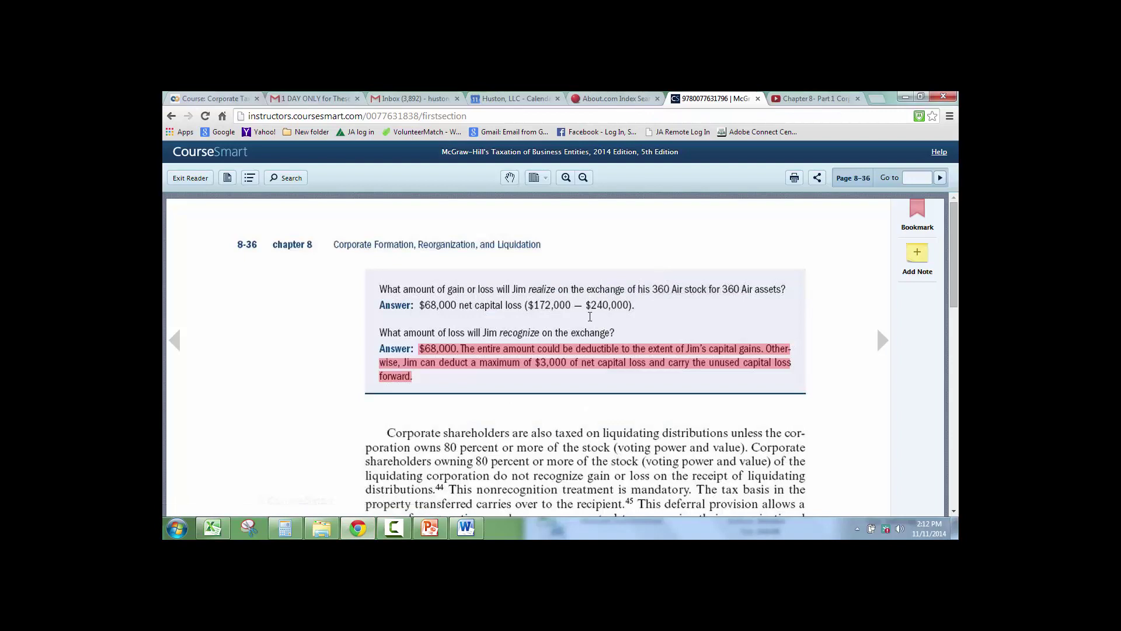
{"action": "left_click_drag", "start_coordinate": [615, 330], "coordinate": [380, 333]}
{"action": "key", "text": "ctrl+c"}
{"action": "left_click", "coordinate": [618, 362]}
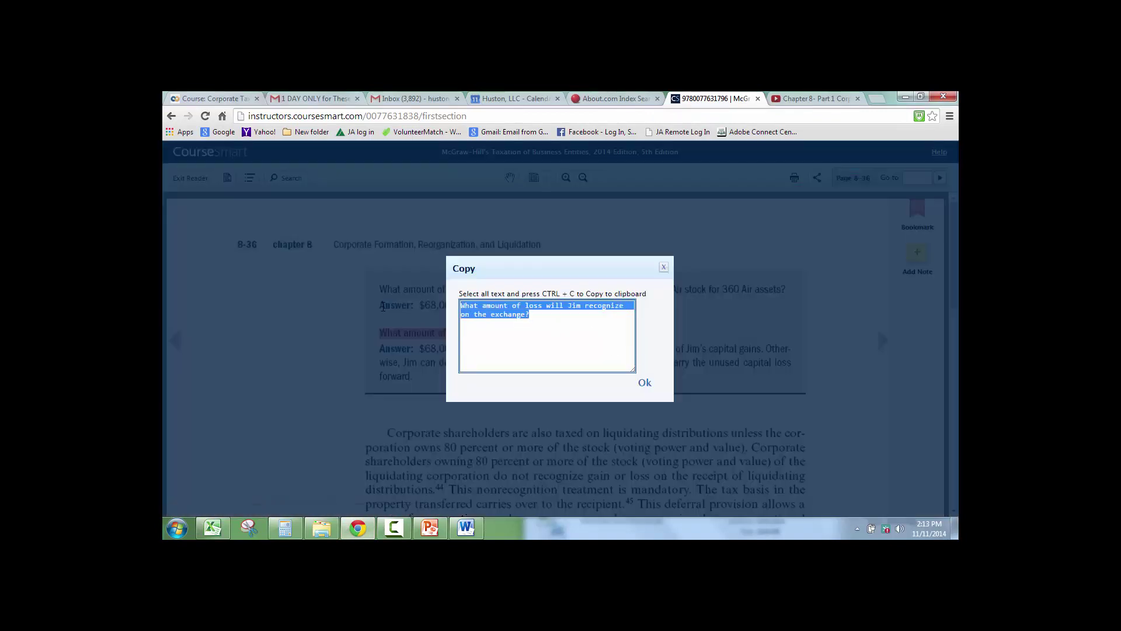
Paste Jim's recognized-loss question into cell A80
{"action": "left_click", "coordinate": [215, 528]}
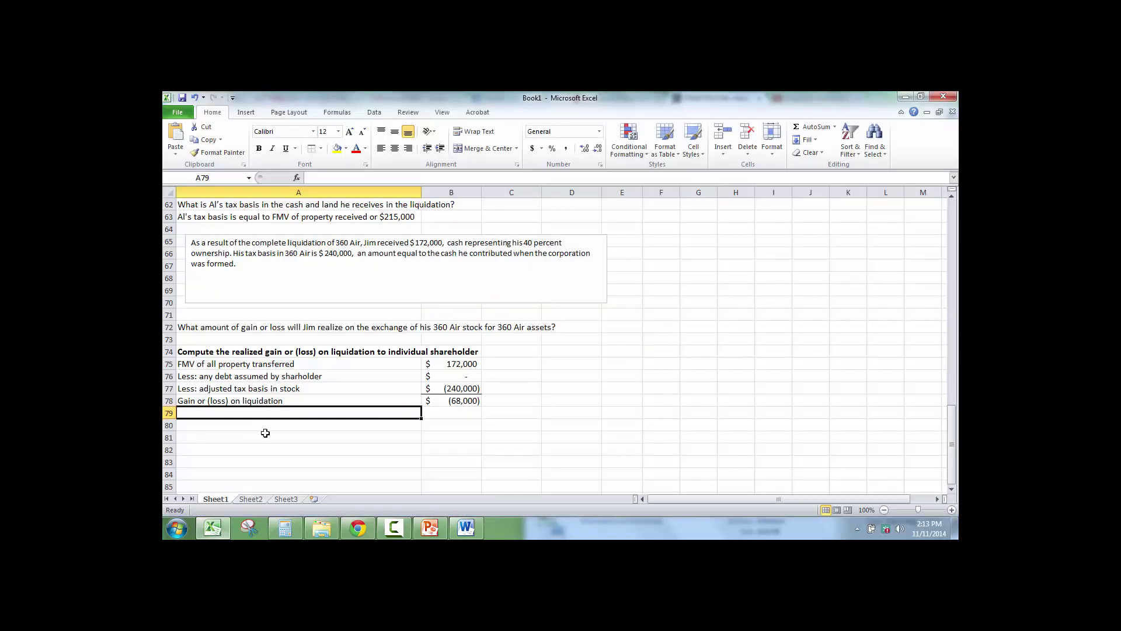
{"action": "left_click", "coordinate": [264, 436]}
{"action": "left_click", "coordinate": [266, 422], "text": "ctrl"}
{"action": "key", "text": "ctrl+v"}
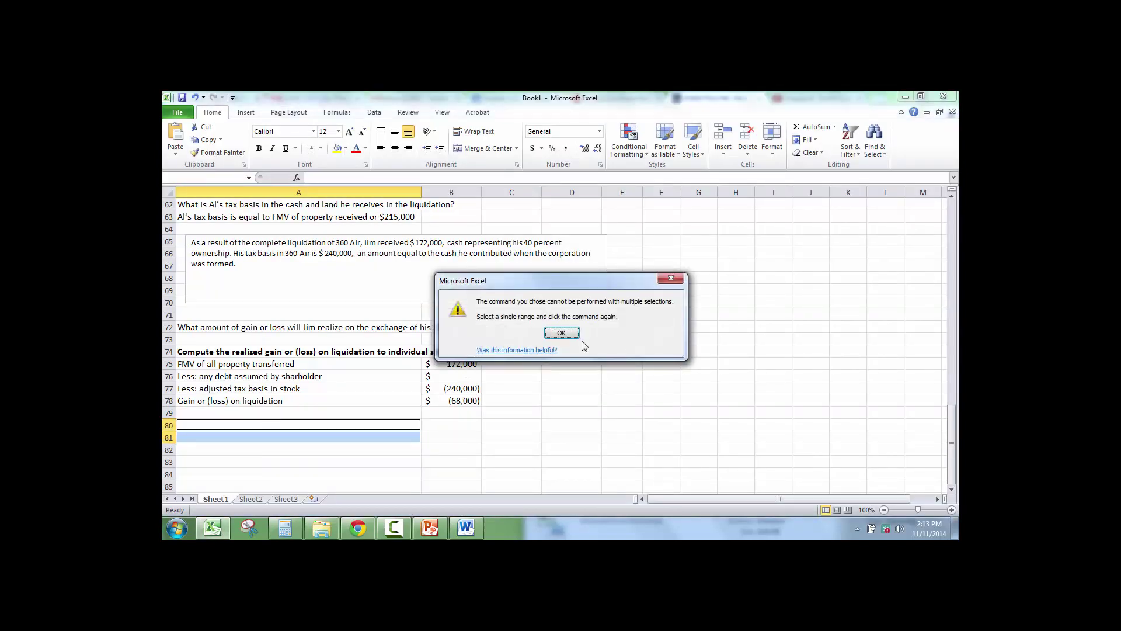
{"action": "key", "text": "Return"}
{"action": "left_click", "coordinate": [375, 423]}
{"action": "key", "text": "ctrl+v"}
Type in A81 that he can offset up to $68,000 of gains or deduct $3,000 maximum
{"action": "left_click", "coordinate": [342, 448]}
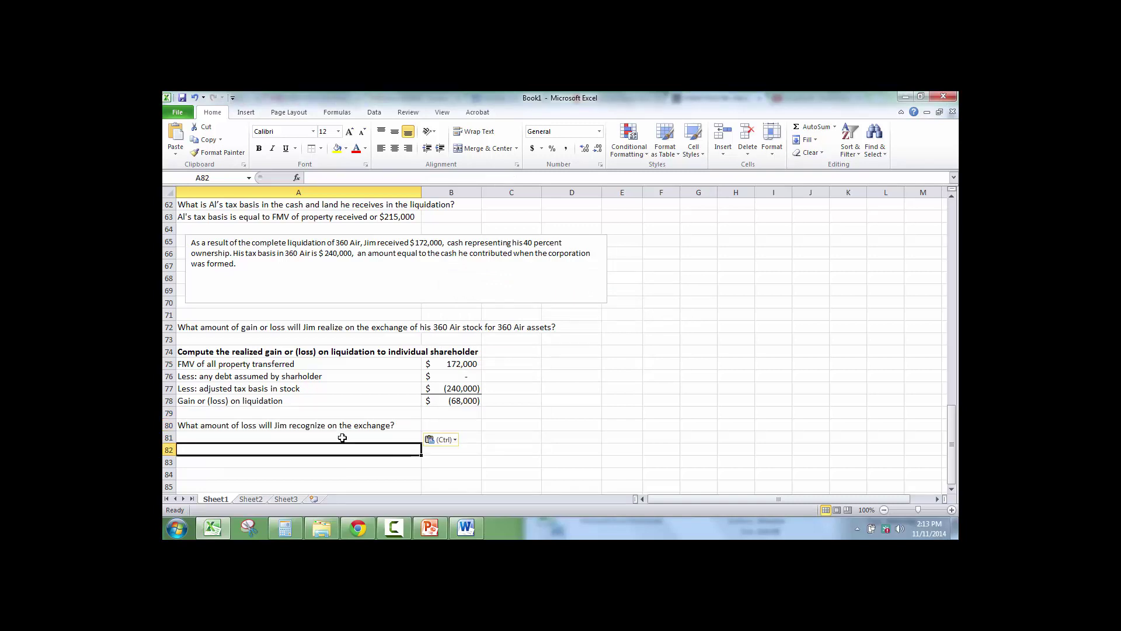
{"action": "left_click", "coordinate": [342, 437]}
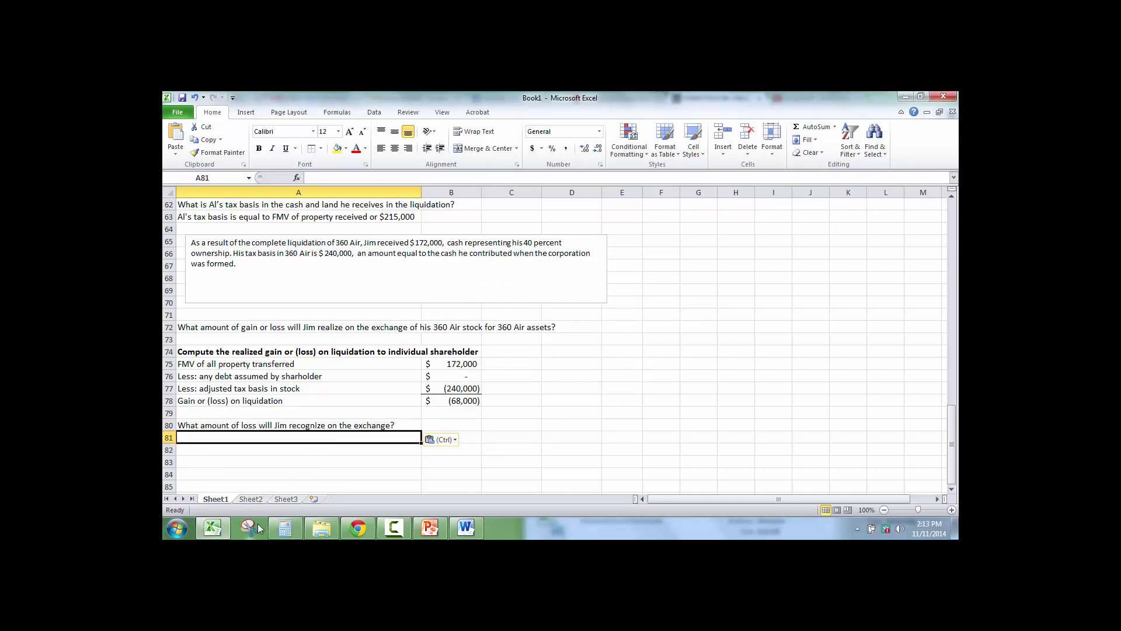
{"action": "type", "text": "He recogniz"}
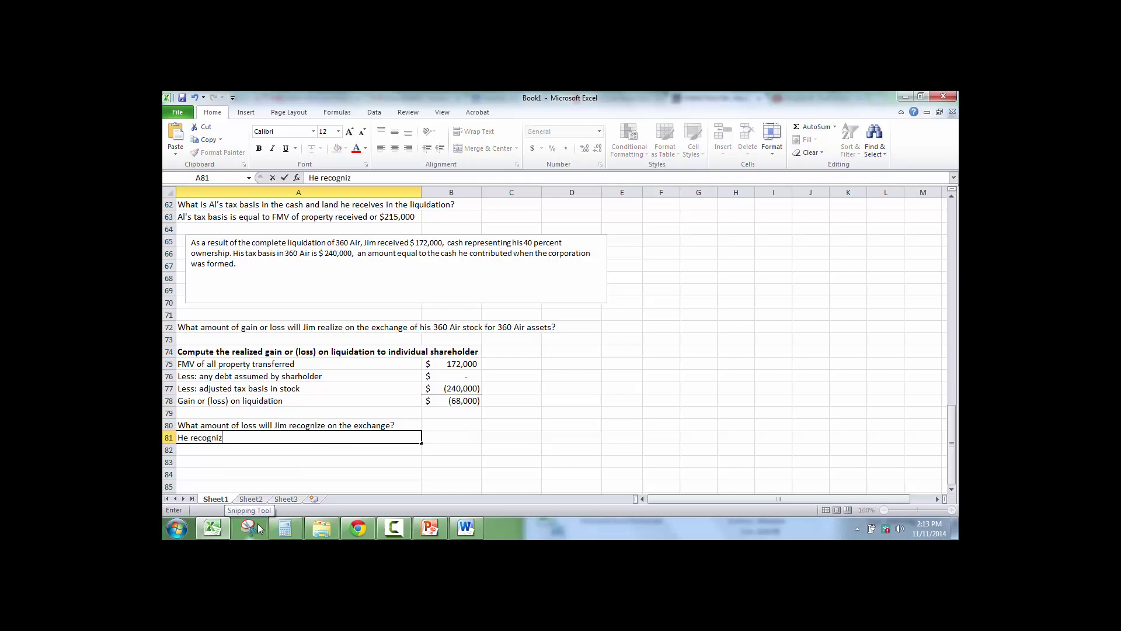
{"action": "type", "text": "ed up tp "}
{"action": "type", "text": "$68,"}
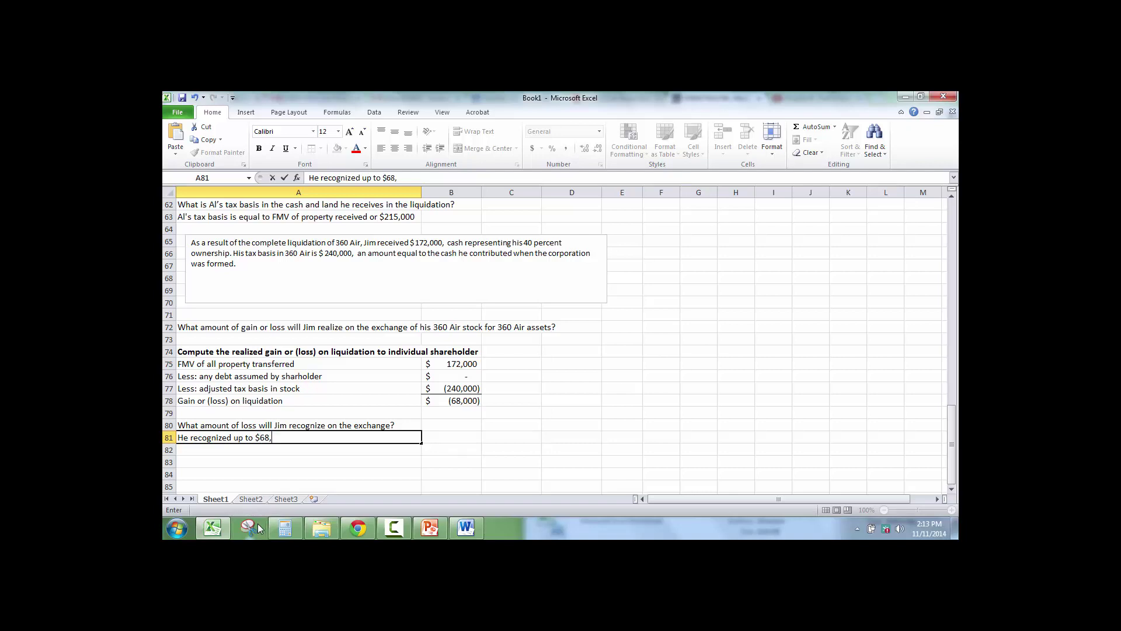
{"action": "type", "text": "000 loss to offset capital g"}
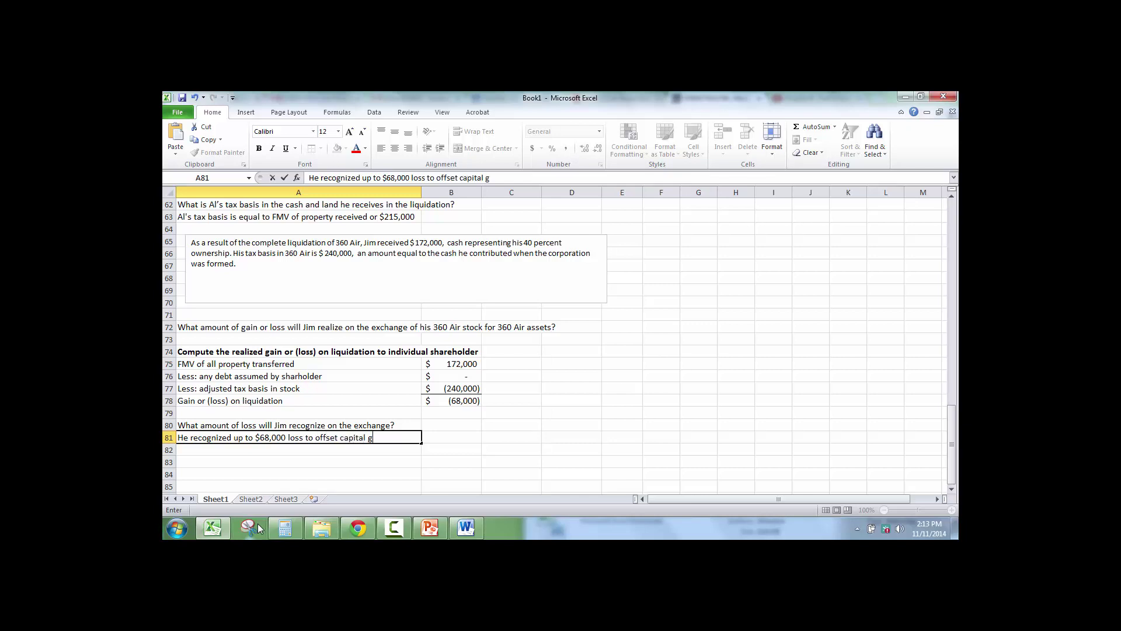
{"action": "type", "text": "ains or take a maximum of $"}
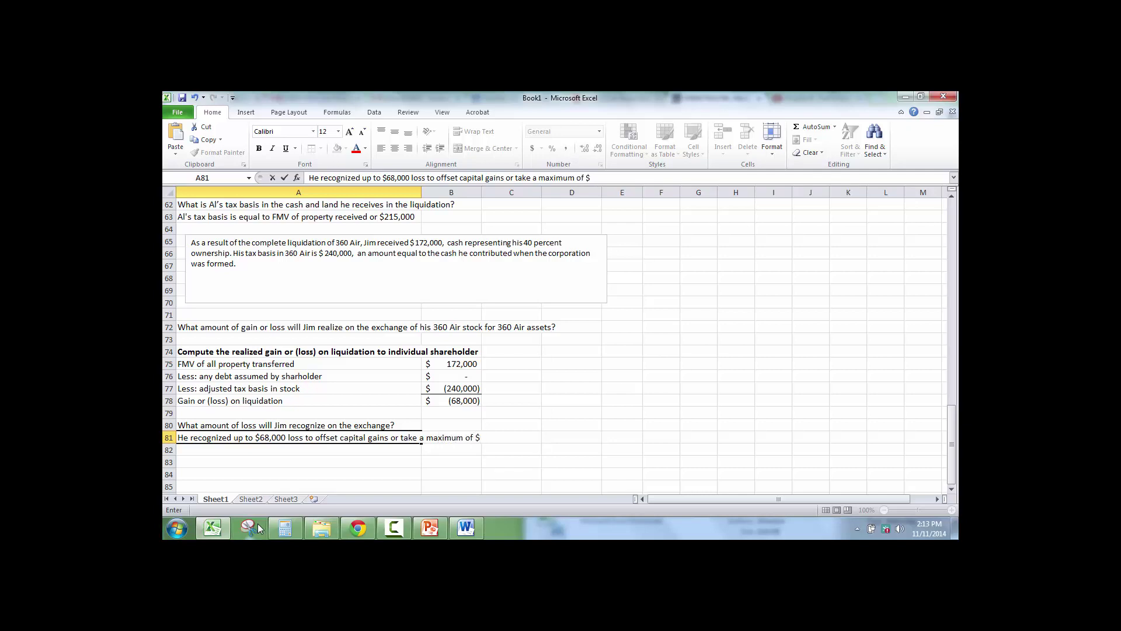
{"action": "type", "text": "3,00. ca"}
{"action": "type", "text": "apital loss and "}
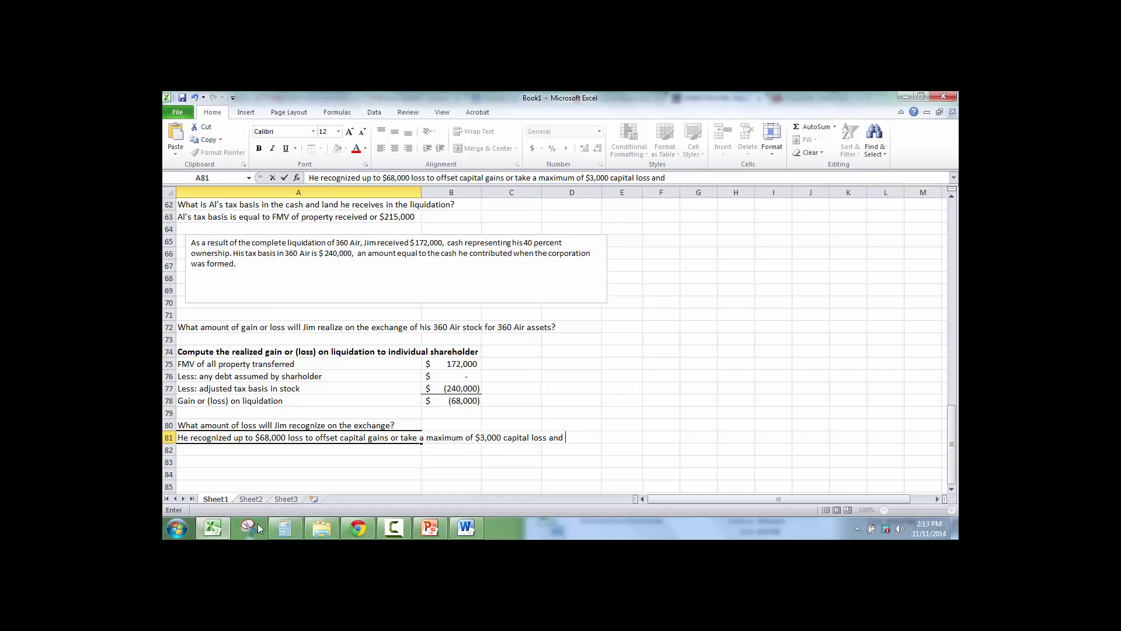
{"action": "type", "text": "vaca"}
{"action": "type", "text": "rryforward the rem"}
{"action": "type", "text": "ia"}
{"action": "type", "text": "ining loss"}
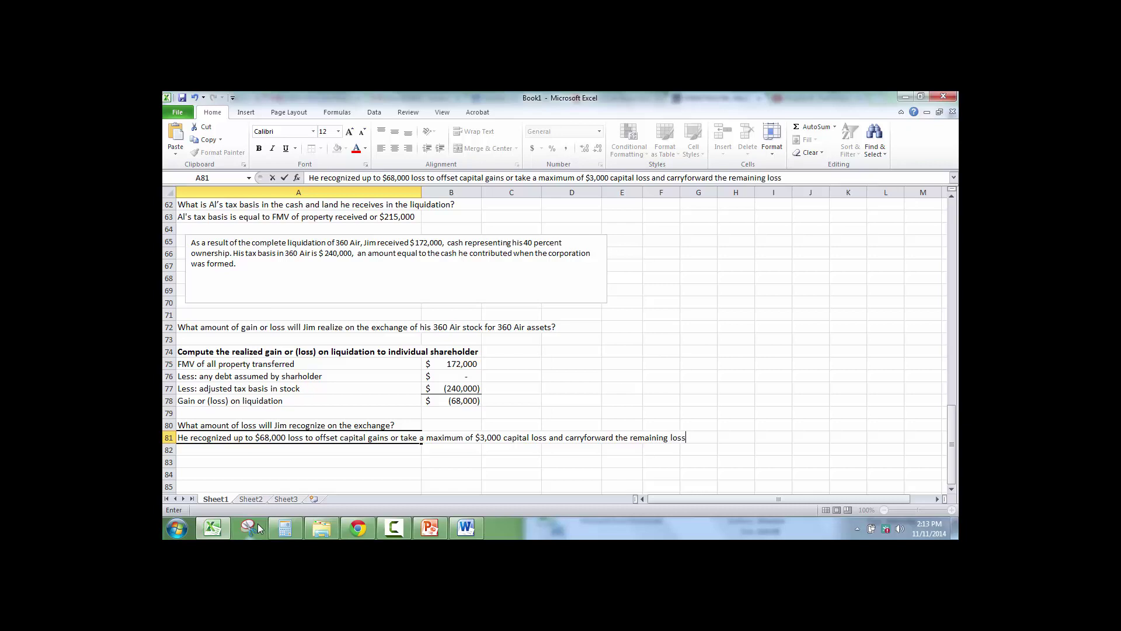
{"action": "key", "text": "Return"}
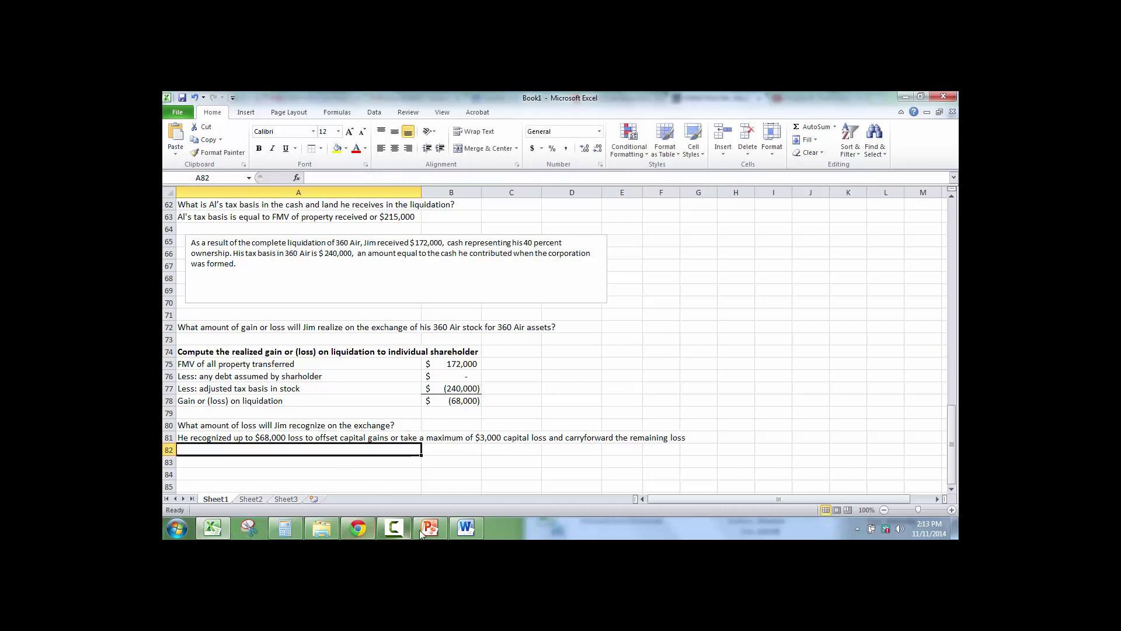
Link B90 to the $500,000 FMV earlier in the sheet with =B19
{"action": "left_click", "coordinate": [400, 527]}
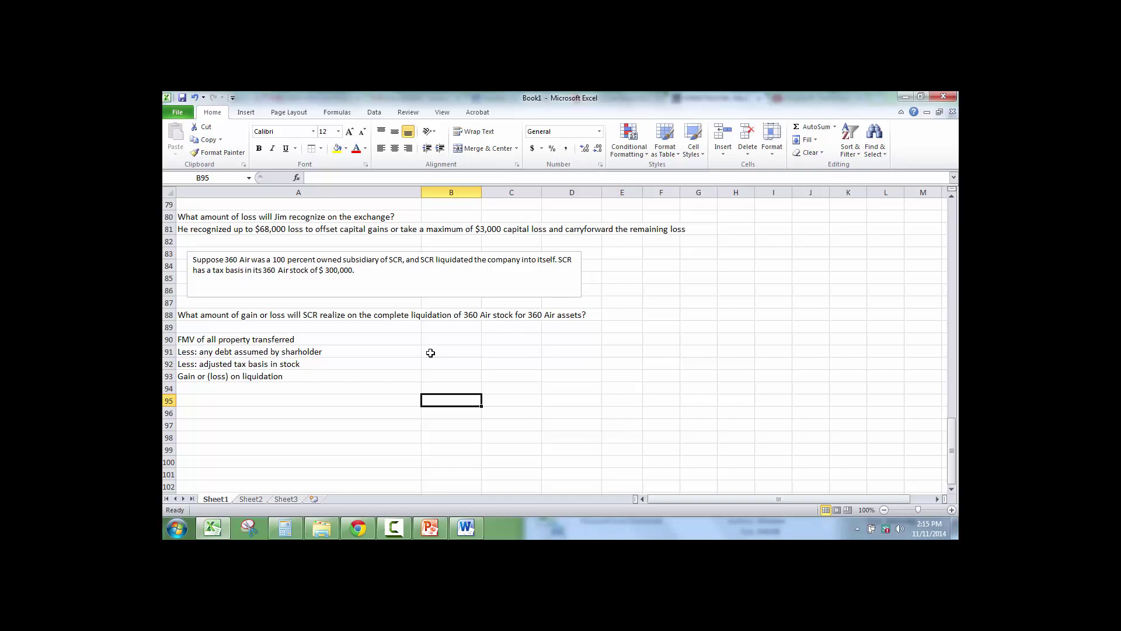
{"action": "left_click", "coordinate": [431, 353]}
{"action": "left_click", "coordinate": [430, 342]}
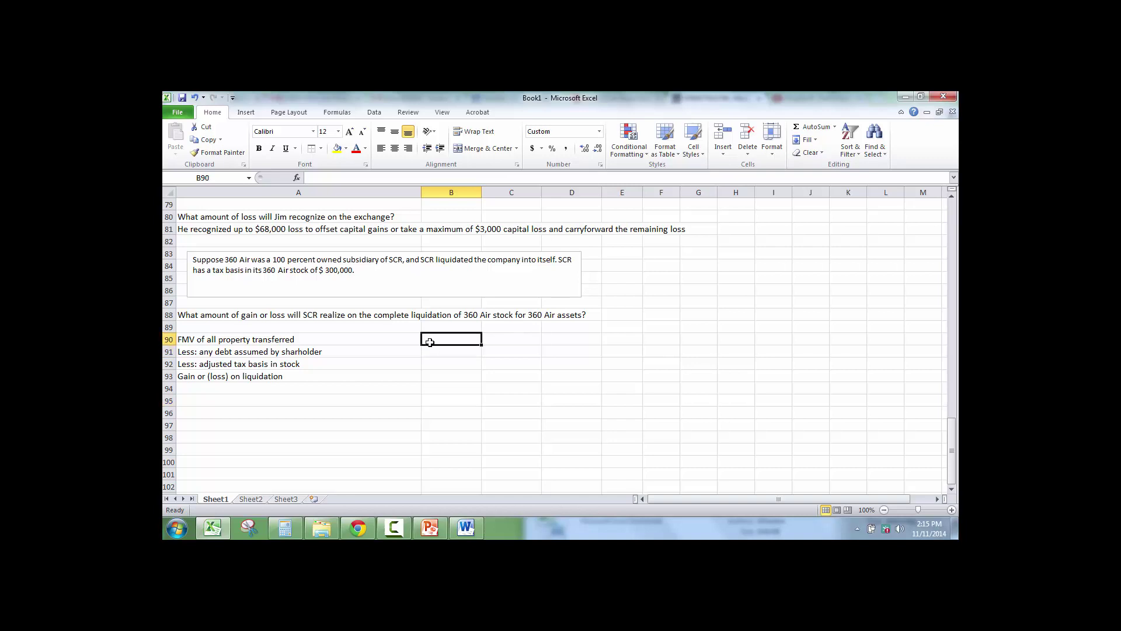
{"action": "left_click", "coordinate": [283, 313]}
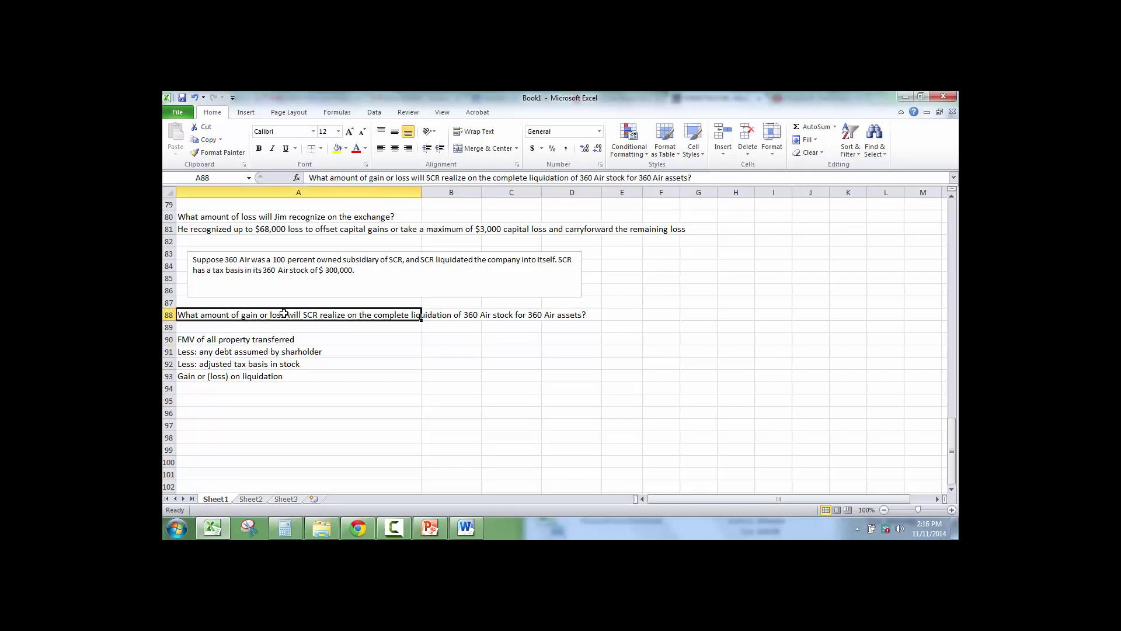
{"action": "left_click", "coordinate": [446, 343]}
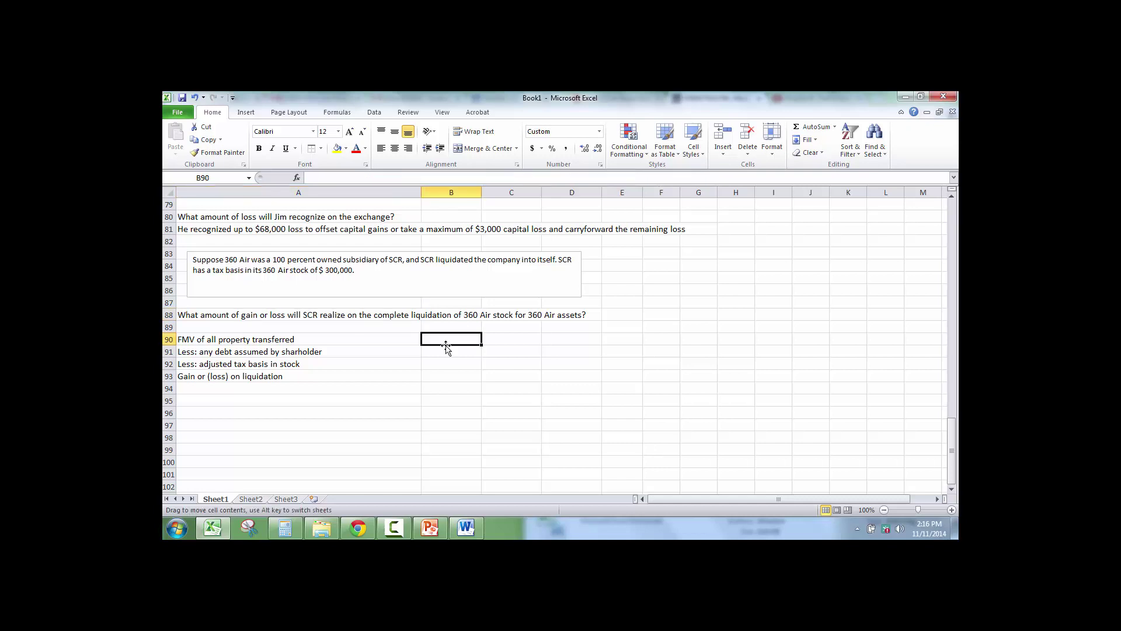
{"action": "left_click", "coordinate": [450, 353]}
{"action": "left_click", "coordinate": [447, 331]}
{"action": "left_click", "coordinate": [447, 341]}
{"action": "type", "text": "="}
{"action": "scroll", "coordinate": [448, 337], "scroll_direction": "up", "scroll_amount": 6}
{"action": "scroll", "coordinate": [448, 335], "scroll_direction": "up", "scroll_amount": 18}
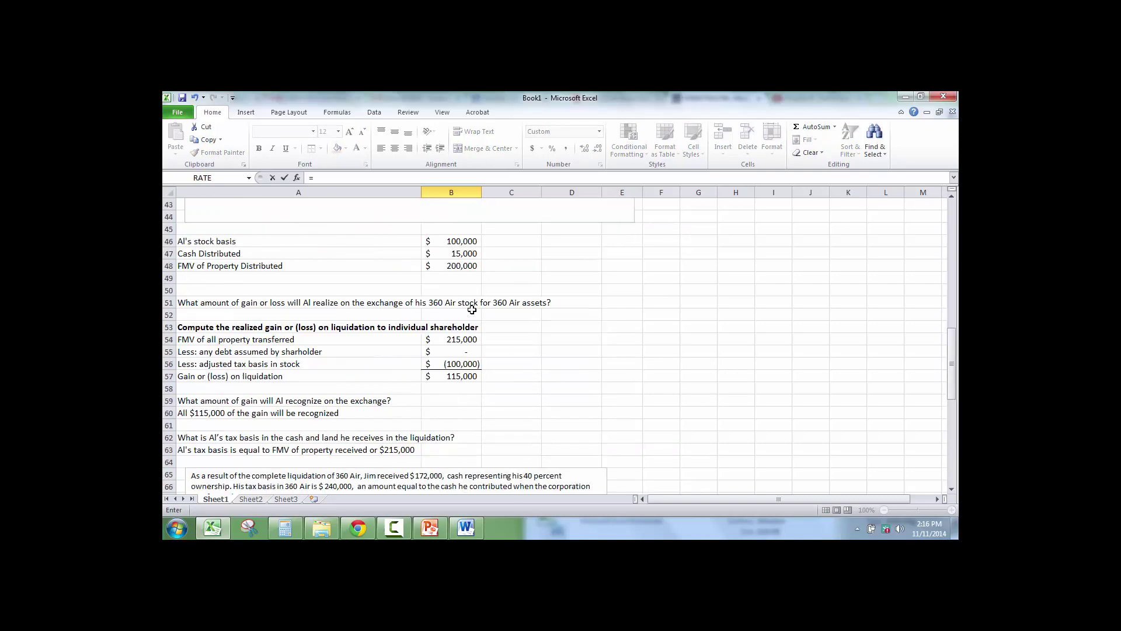
{"action": "left_click", "coordinate": [457, 348]}
{"action": "key", "text": "Return"}
Enter 0 debt and -300,000 basis, then total B90:B92 to a $200,000 gain
{"action": "type", "text": "0"}
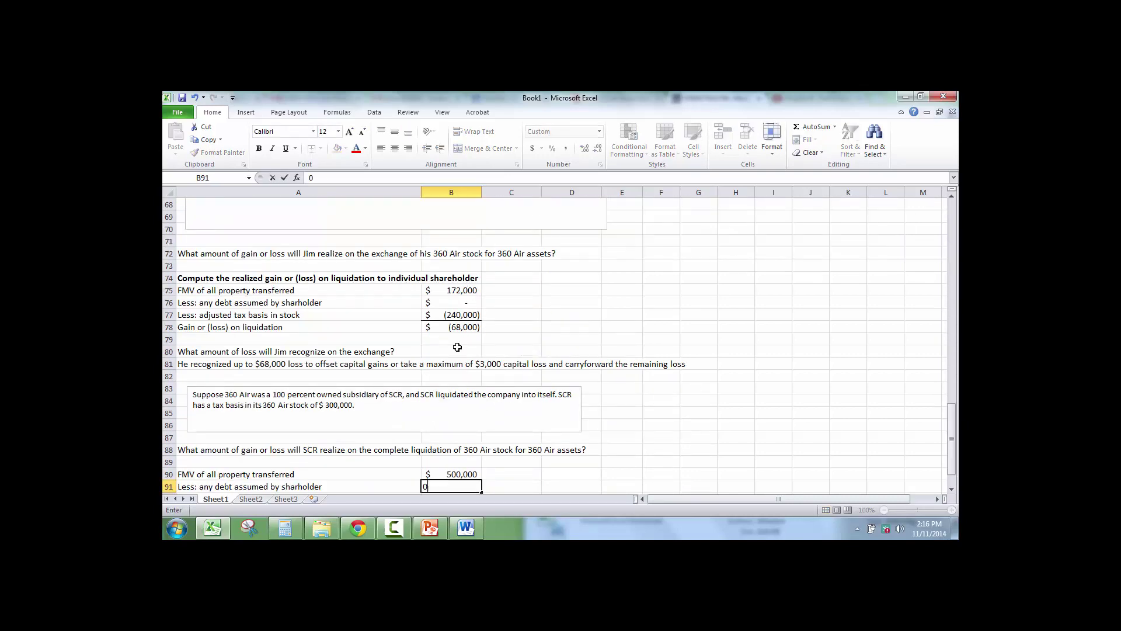
{"action": "key", "text": "Return"}
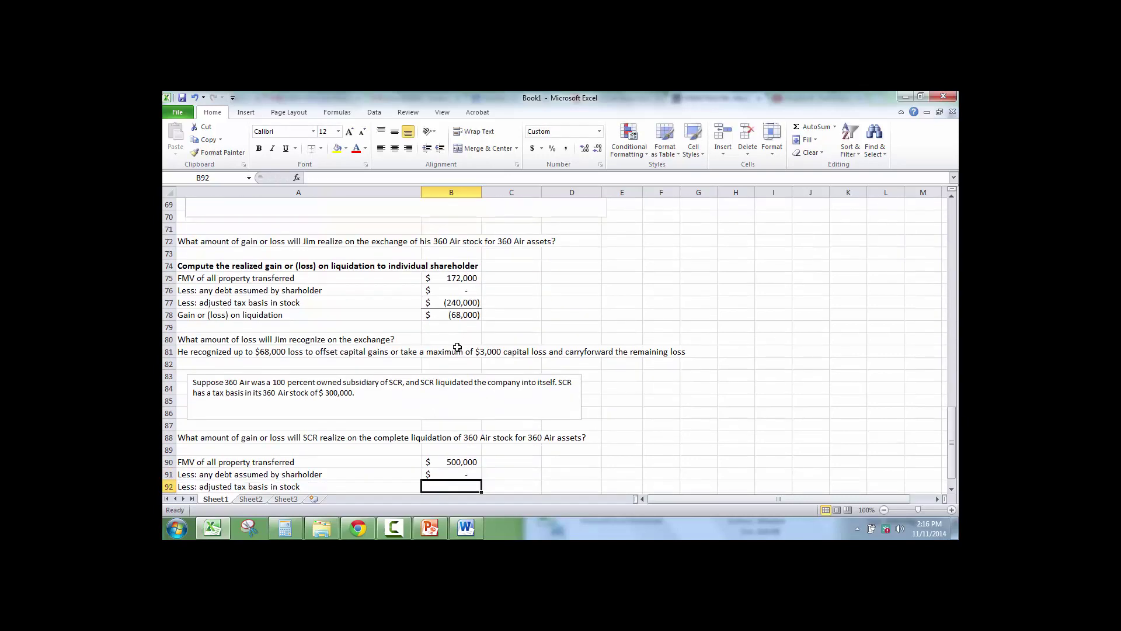
{"action": "type", "text": "30"}
{"action": "type", "text": "0,000"}
{"action": "key", "text": "Return"}
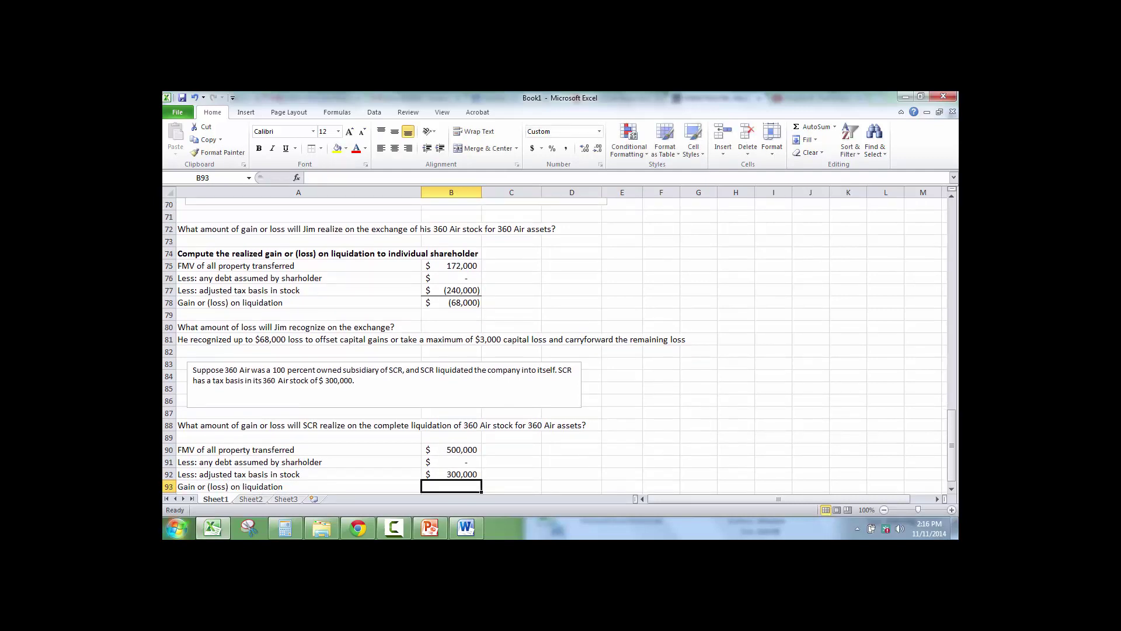
{"action": "type", "text": "=s"}
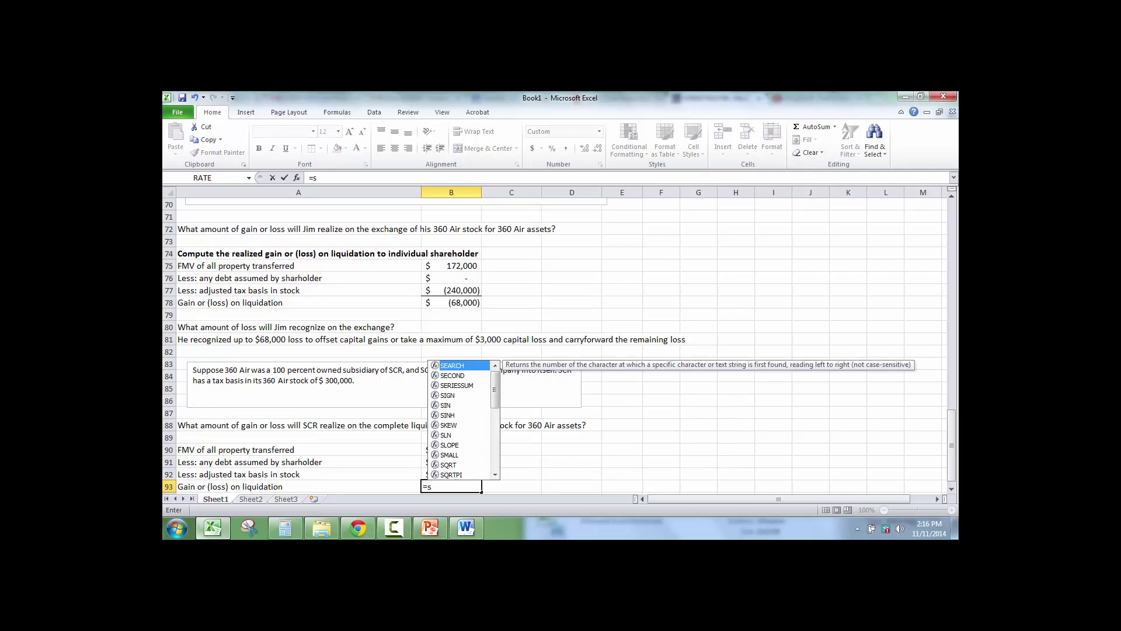
{"action": "key", "text": "Escape"}
{"action": "key", "text": "Escape"}
{"action": "key", "text": "Up"}
{"action": "type", "text": "-300000"}
{"action": "key", "text": "Return"}
{"action": "type", "text": "=sUM("}
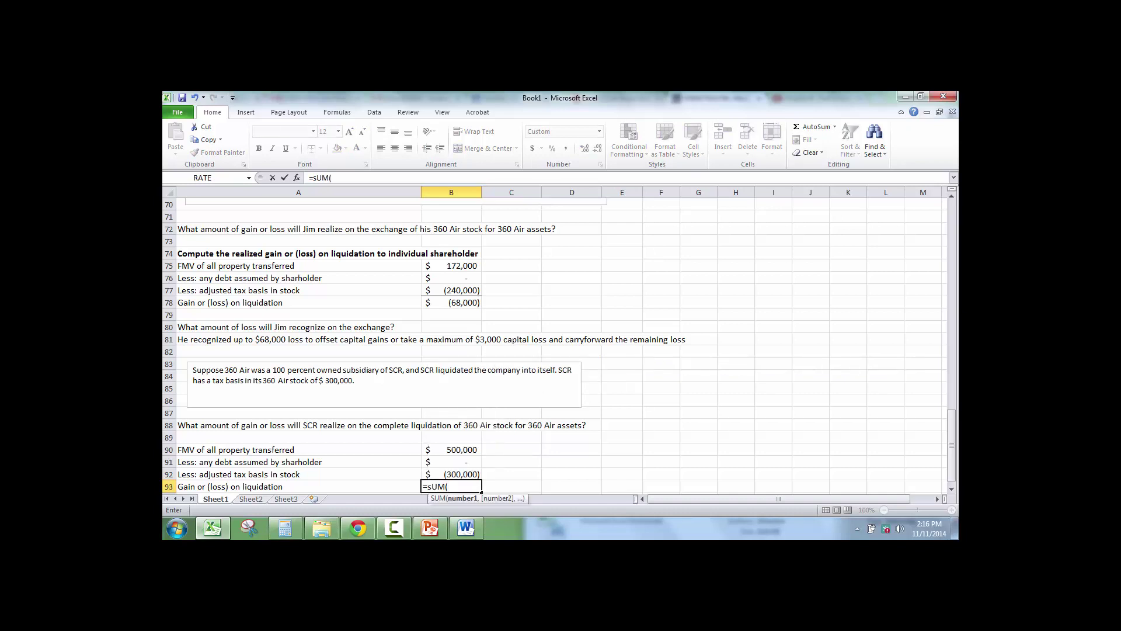
{"action": "left_click_drag", "start_coordinate": [455, 447], "coordinate": [452, 472]}
{"action": "key", "text": "Tab"}
{"action": "key", "text": "shift+Tab"}
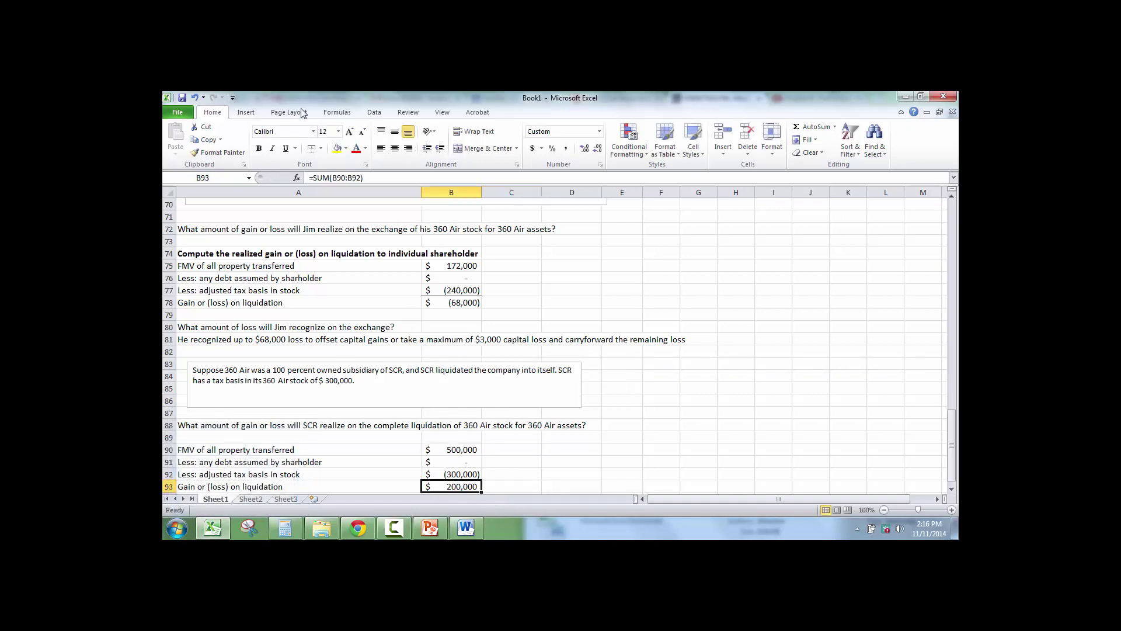
Remove the red highlight from the SCR gain question in the CourseSmart eBook
{"action": "scroll", "coordinate": [437, 433], "scroll_direction": "down", "scroll_amount": 2}
{"action": "left_click", "coordinate": [324, 431]}
{"action": "left_click", "coordinate": [358, 529]}
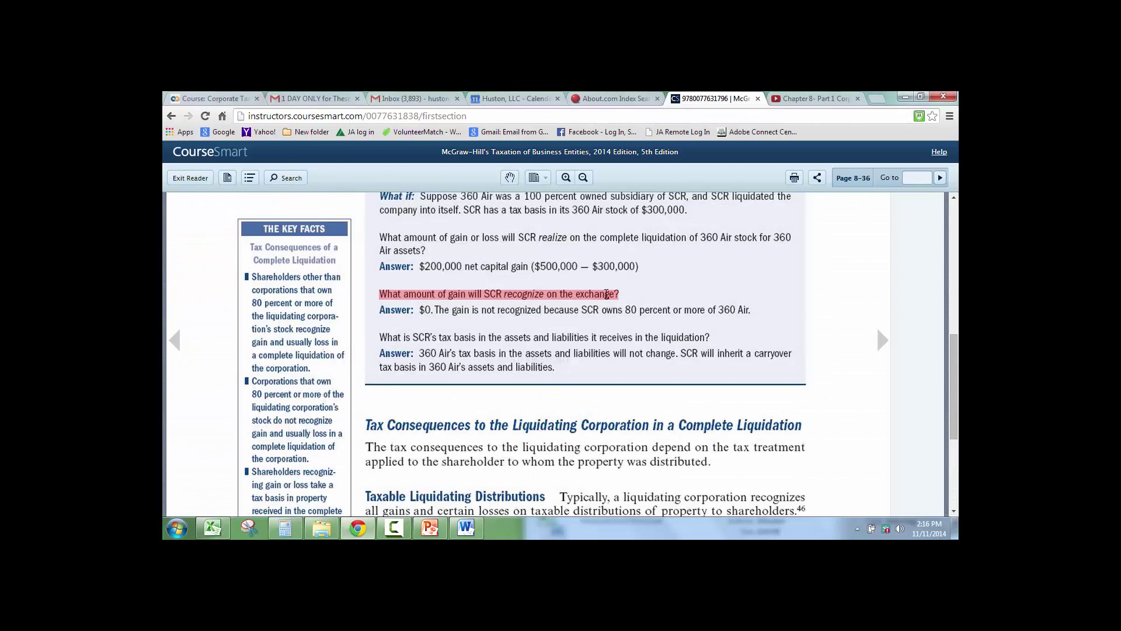
{"action": "right_click", "coordinate": [625, 296]}
{"action": "left_click", "coordinate": [628, 348]}
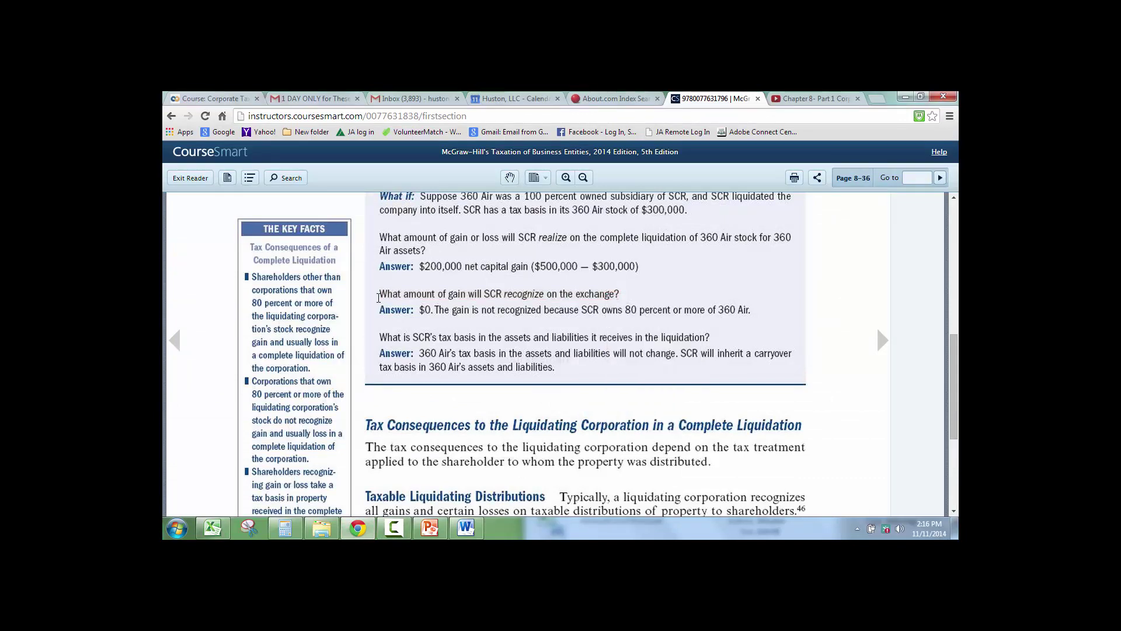
Copy 'What amount of gain will SCR recognize on the exchange?' and paste it into A95
{"action": "left_click_drag", "start_coordinate": [381, 295], "coordinate": [619, 295]}
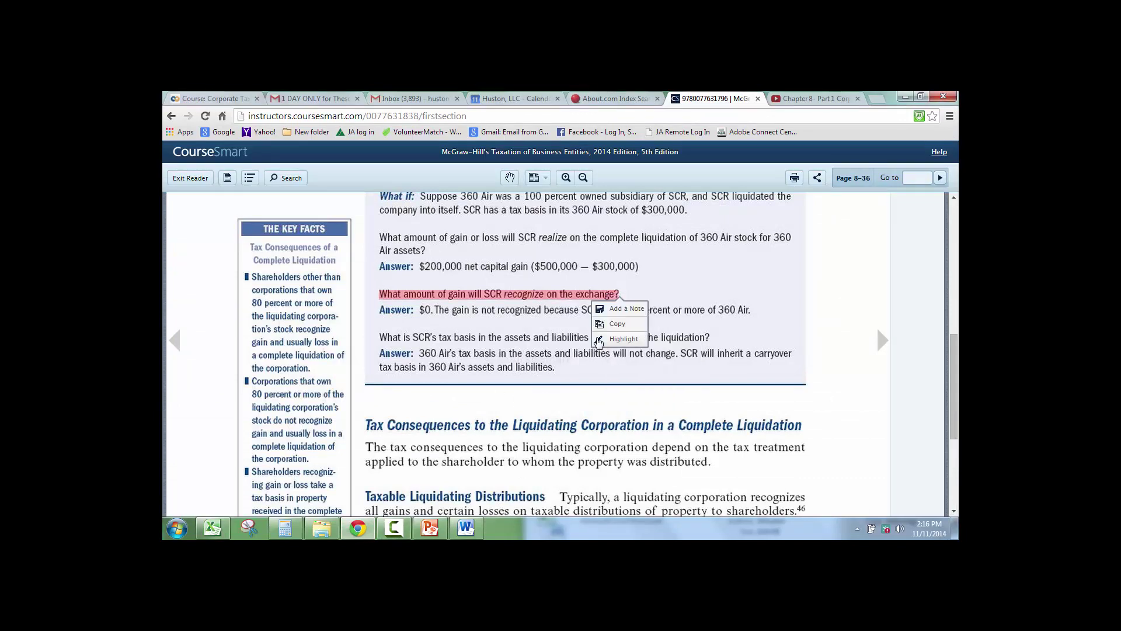
{"action": "left_click", "coordinate": [602, 327]}
{"action": "key", "text": "ctrl+a"}
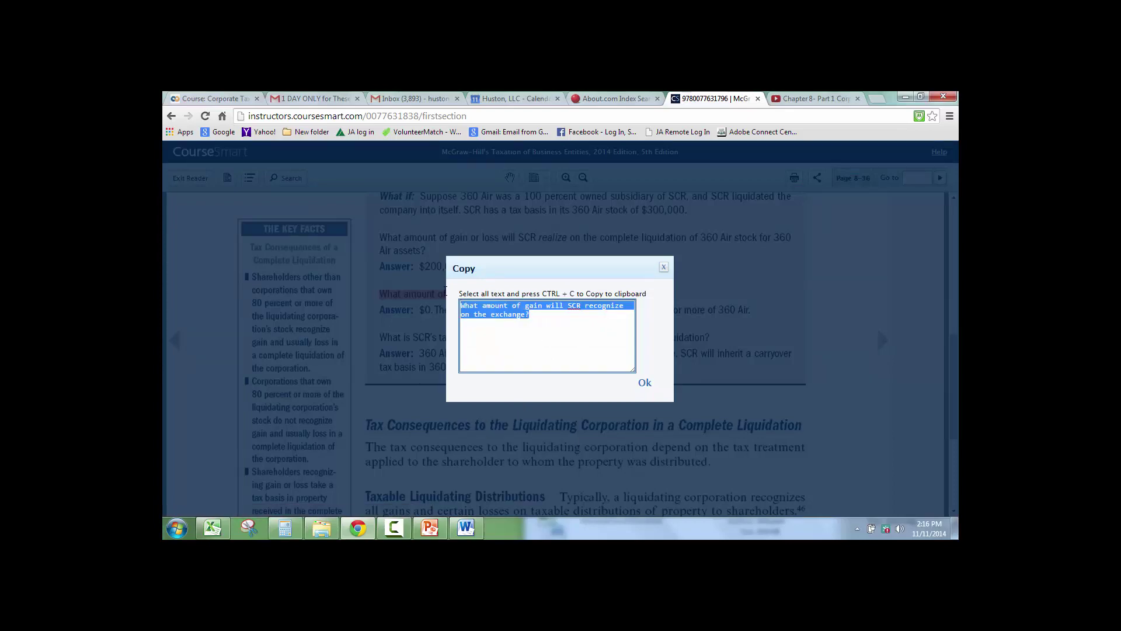
{"action": "key", "text": "ctrl+c"}
{"action": "left_click", "coordinate": [212, 528]}
{"action": "key", "text": "ctrl+v"}
Type in A96: '$0 will be recognized because more 80% owned by Corporate Shareholder, therefore gain is deferred'
{"action": "left_click", "coordinate": [300, 453]}
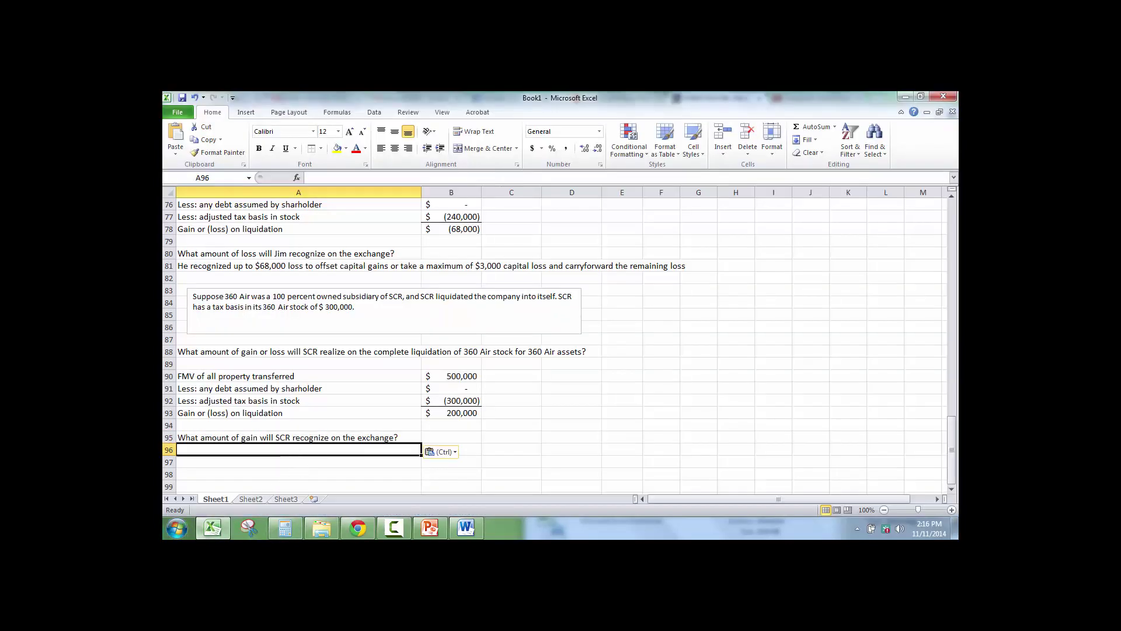
{"action": "type", "text": "$0 will be reco"}
{"action": "type", "text": "ng"}
{"action": "key", "text": "BackSpace"}
{"action": "key", "text": "BackSpace"}
{"action": "type", "text": "gnized because "}
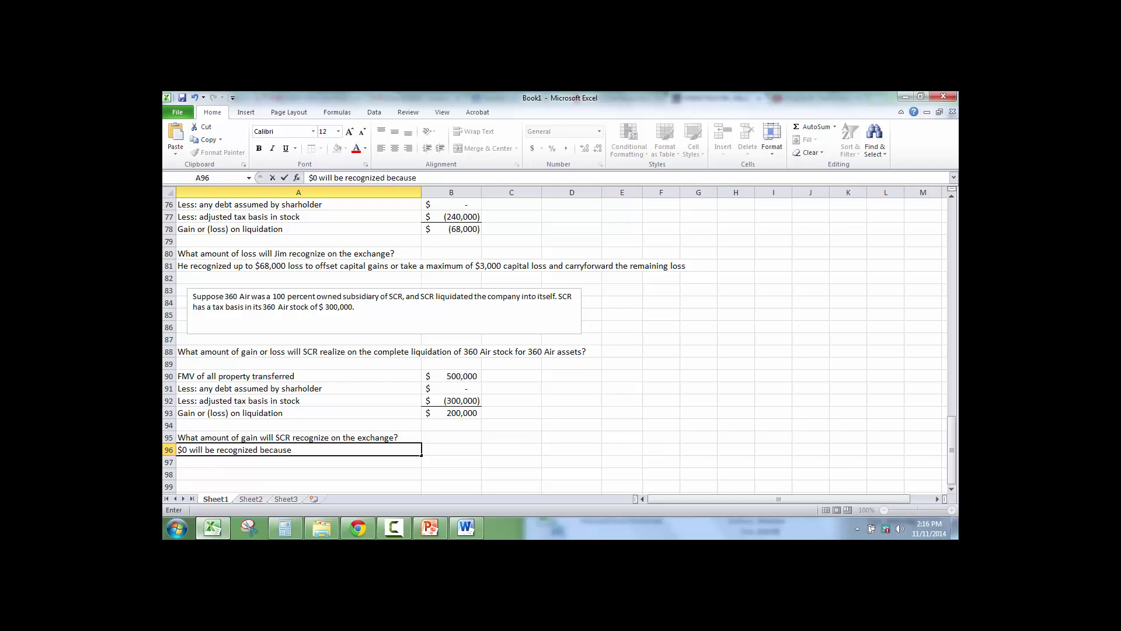
{"action": "type", "text": "more 80% owned by Corproate"}
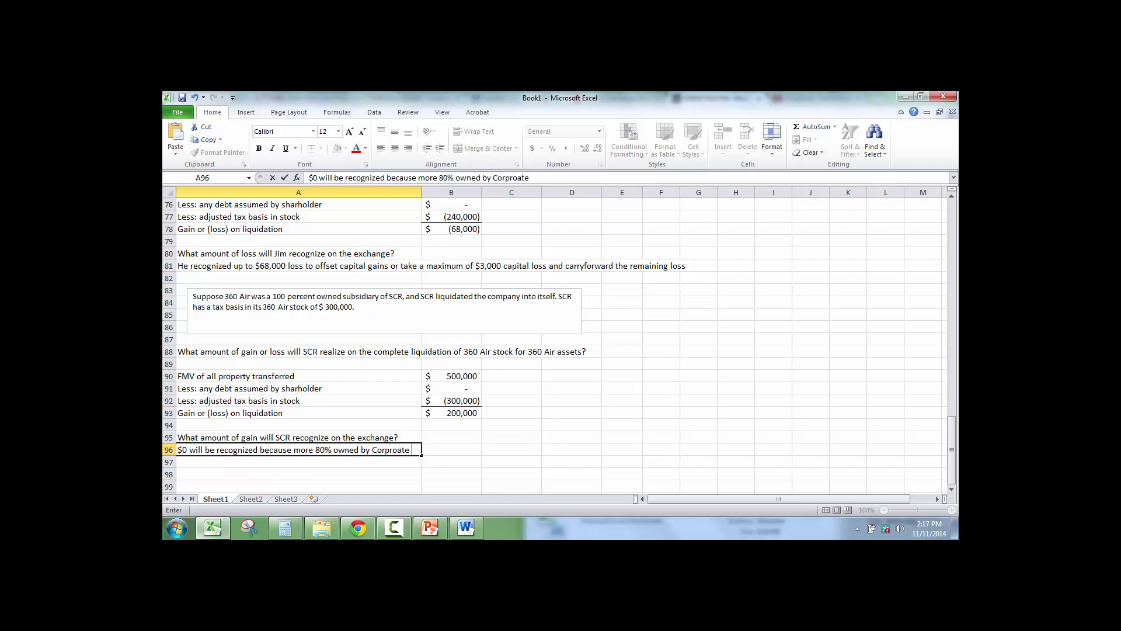
{"action": "key", "text": "BackSpace"}
{"action": "key", "text": "BackSpace"}
{"action": "key", "text": "BackSpace"}
{"action": "key", "text": "BackSpace"}
{"action": "key", "text": "BackSpace"}
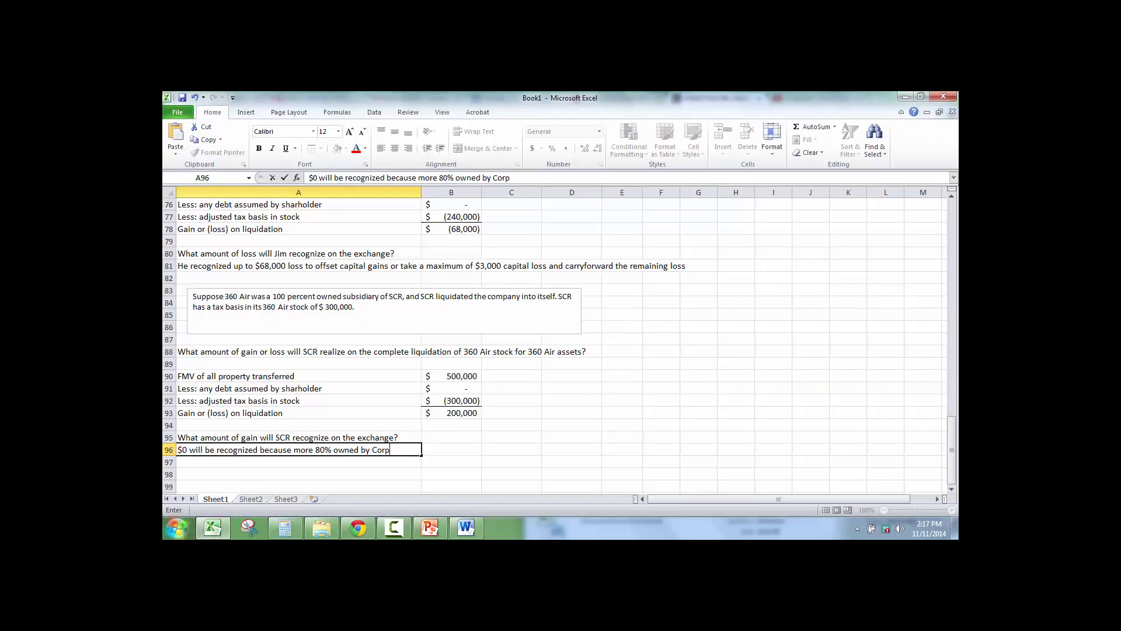
{"action": "type", "text": "orate Shar"}
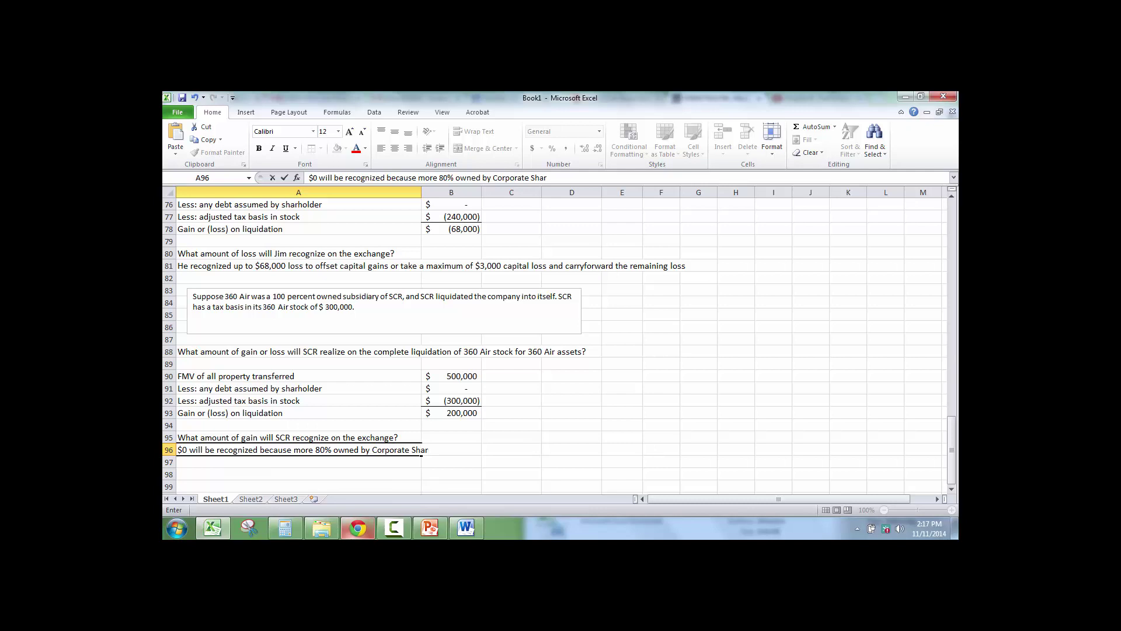
{"action": "type", "text": "eholder, therefore gain is "}
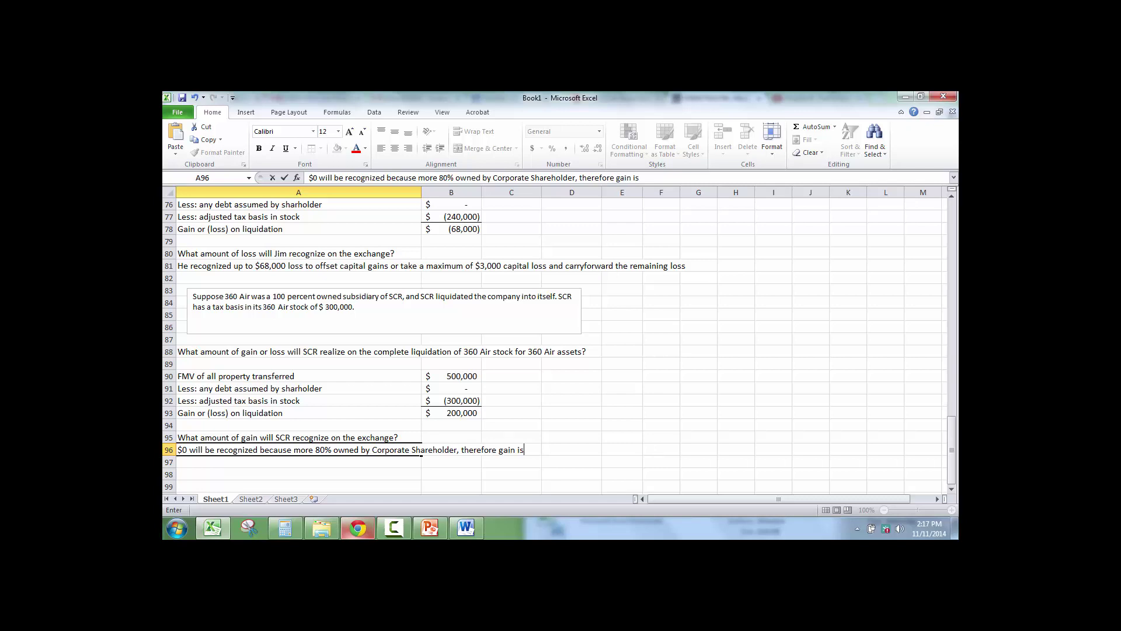
{"action": "type", "text": "deferred"}
{"action": "key", "text": "Return"}
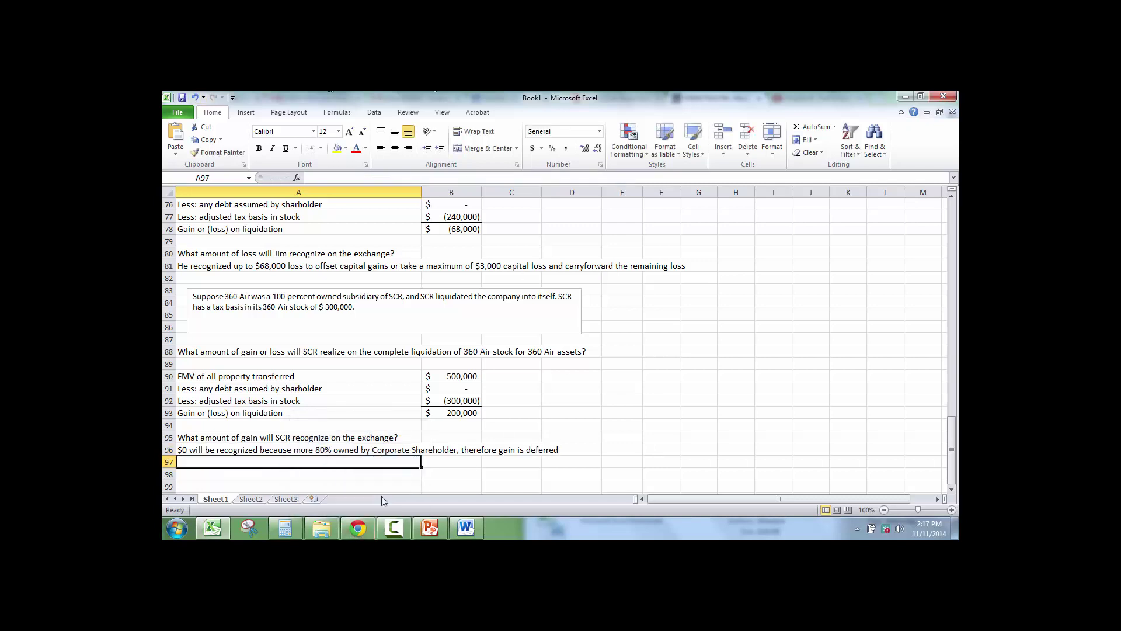
{"action": "left_click", "coordinate": [394, 527]}
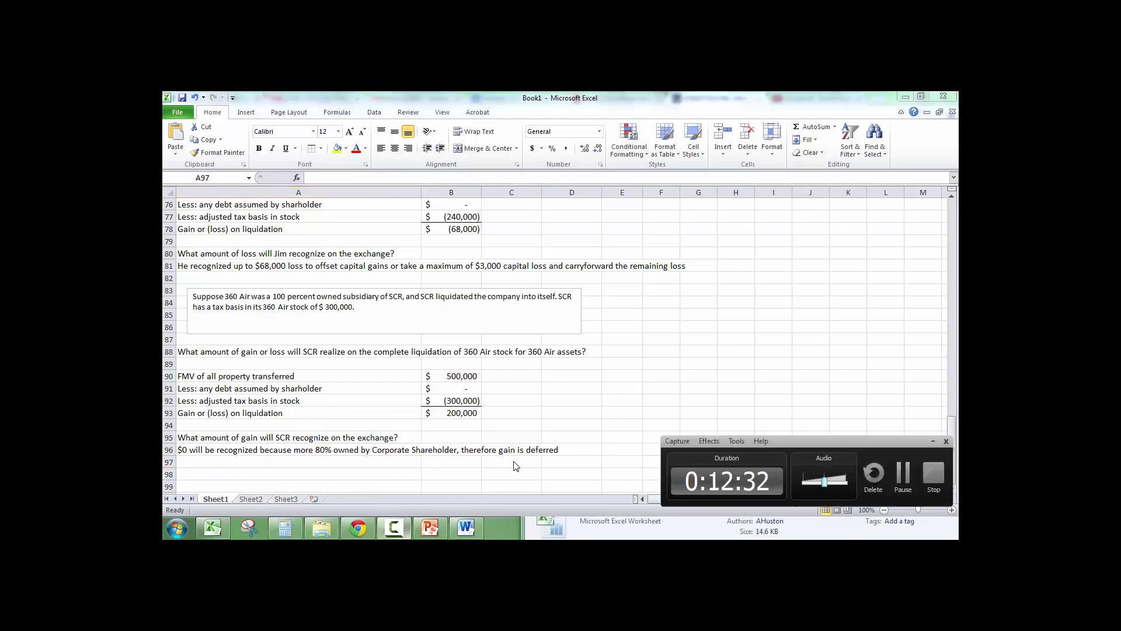
Paste the textbook answer that SCR takes 360 Air's carryover basis into A99
{"action": "left_click", "coordinate": [902, 475]}
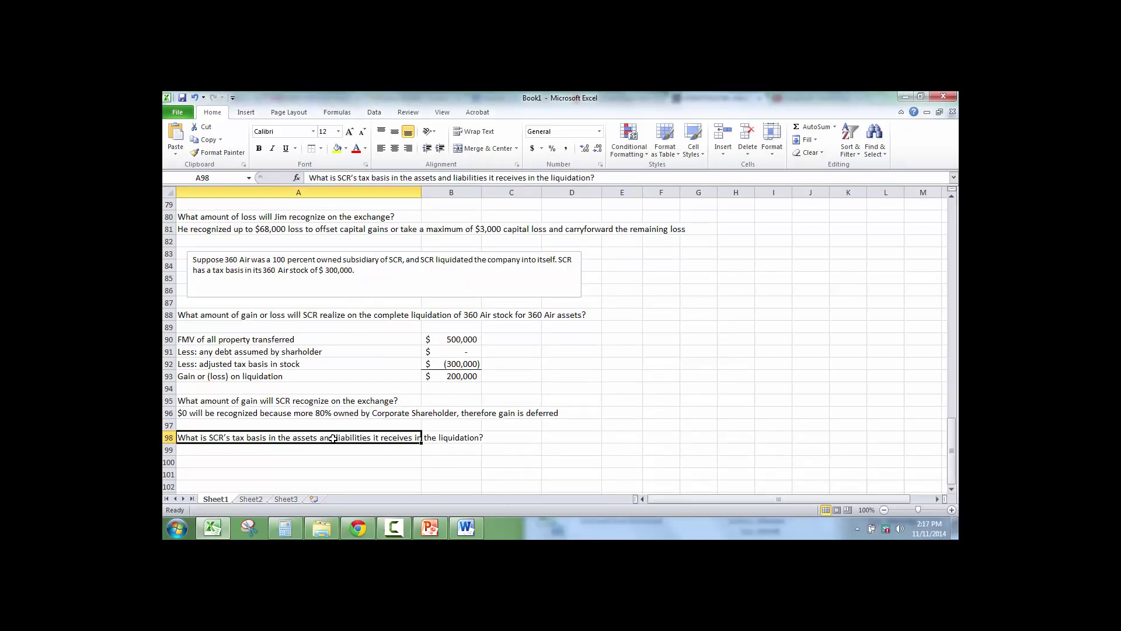
{"action": "left_click", "coordinate": [306, 461]}
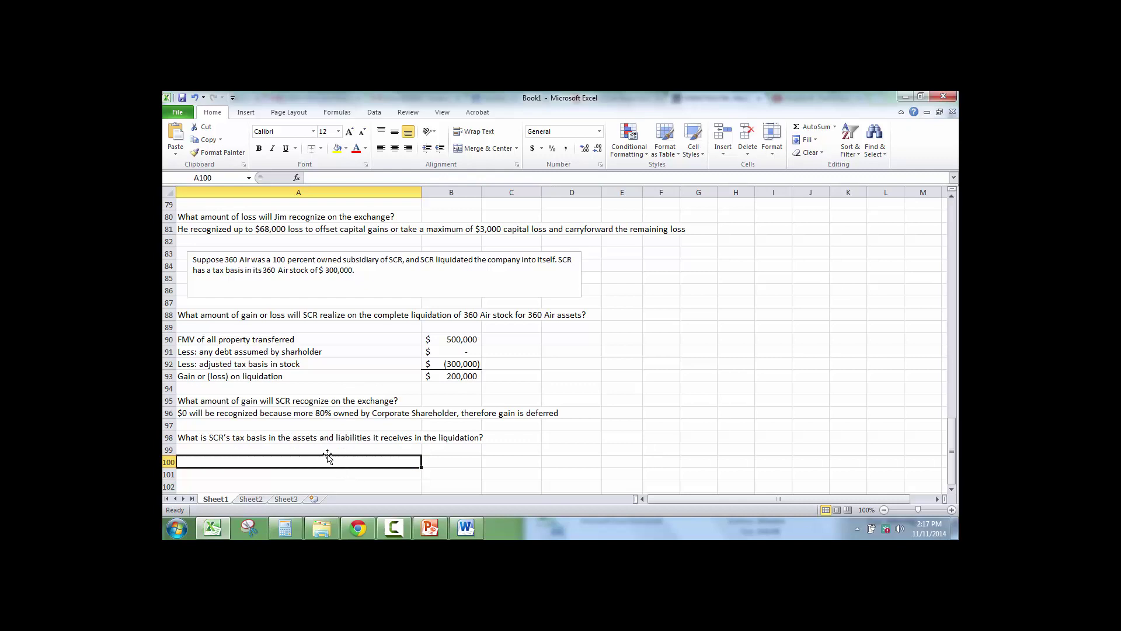
{"action": "left_click", "coordinate": [326, 448]}
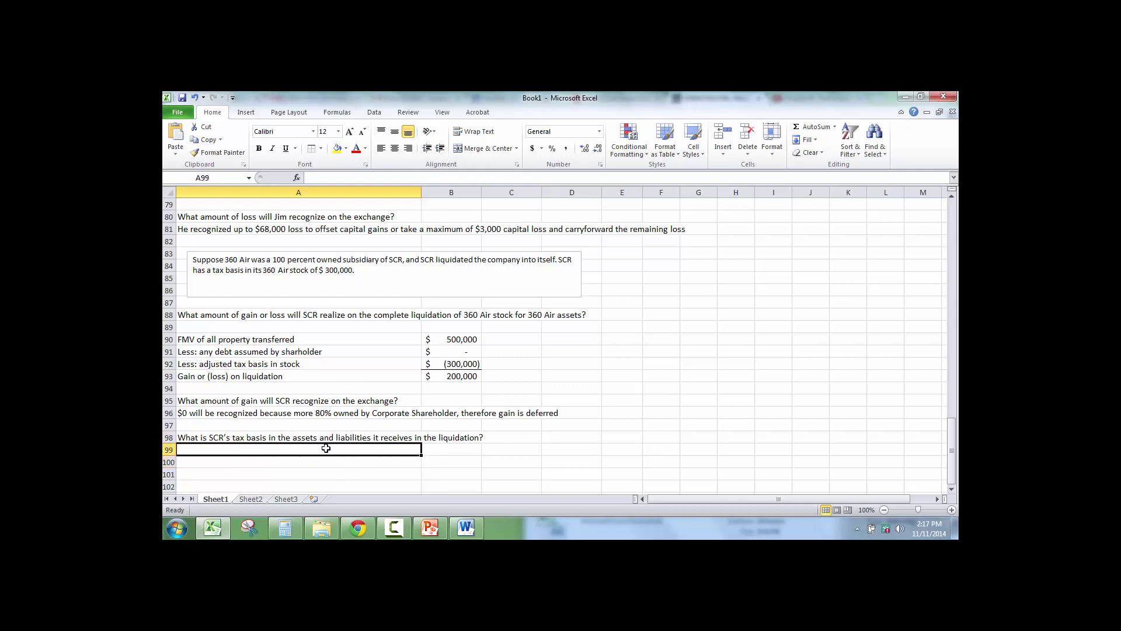
{"action": "key", "text": "ctrl+v"}
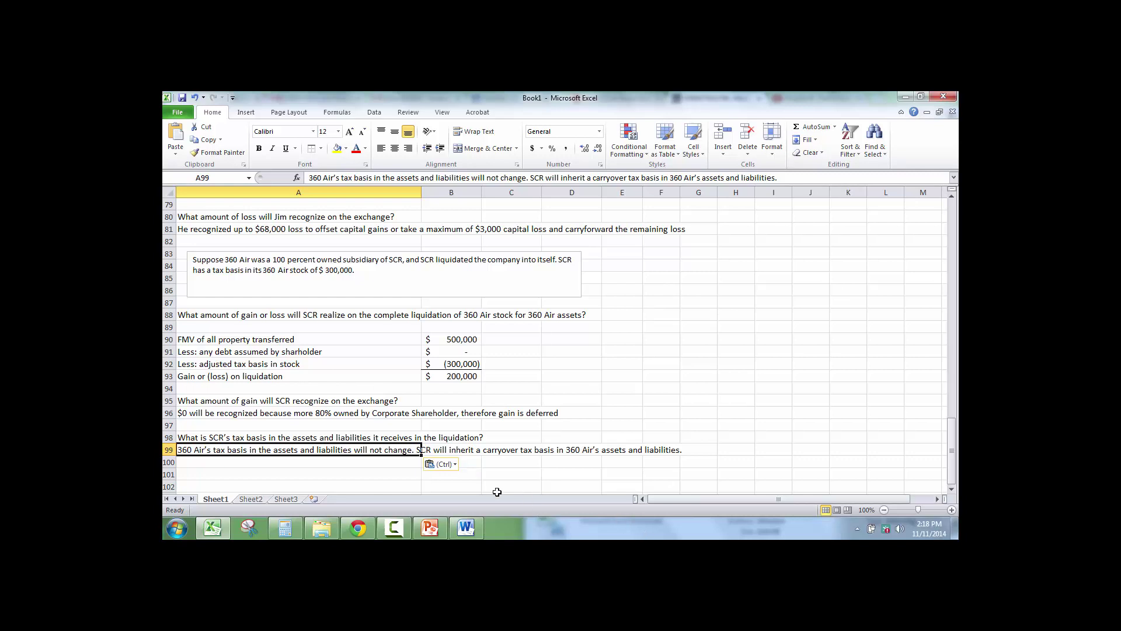
{"action": "left_click", "coordinate": [394, 528]}
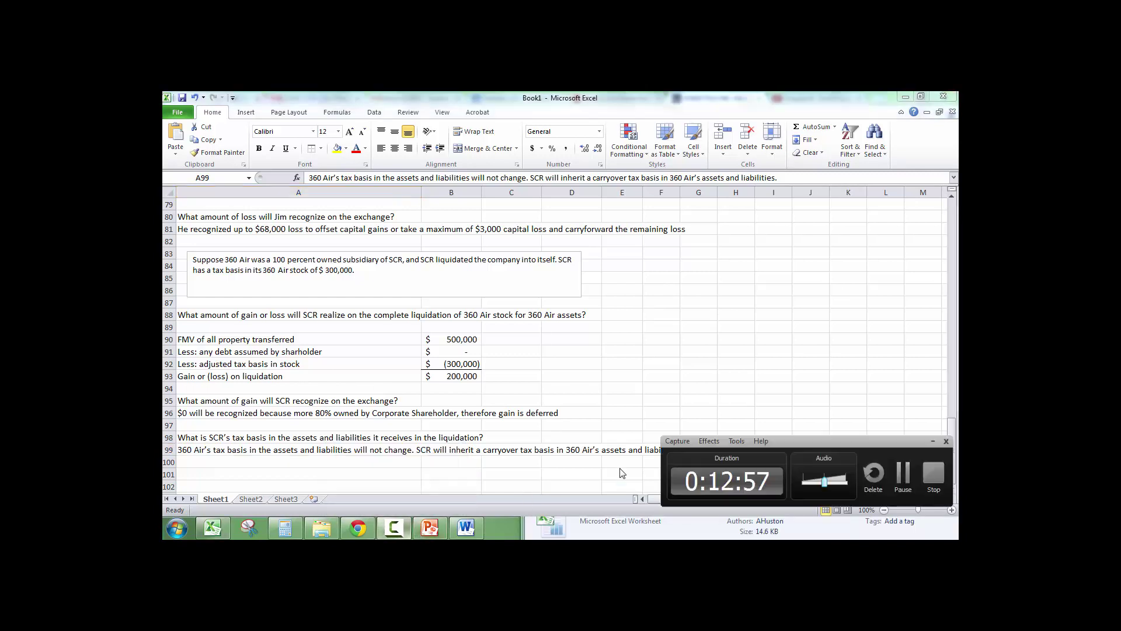
{"action": "left_click", "coordinate": [903, 484]}
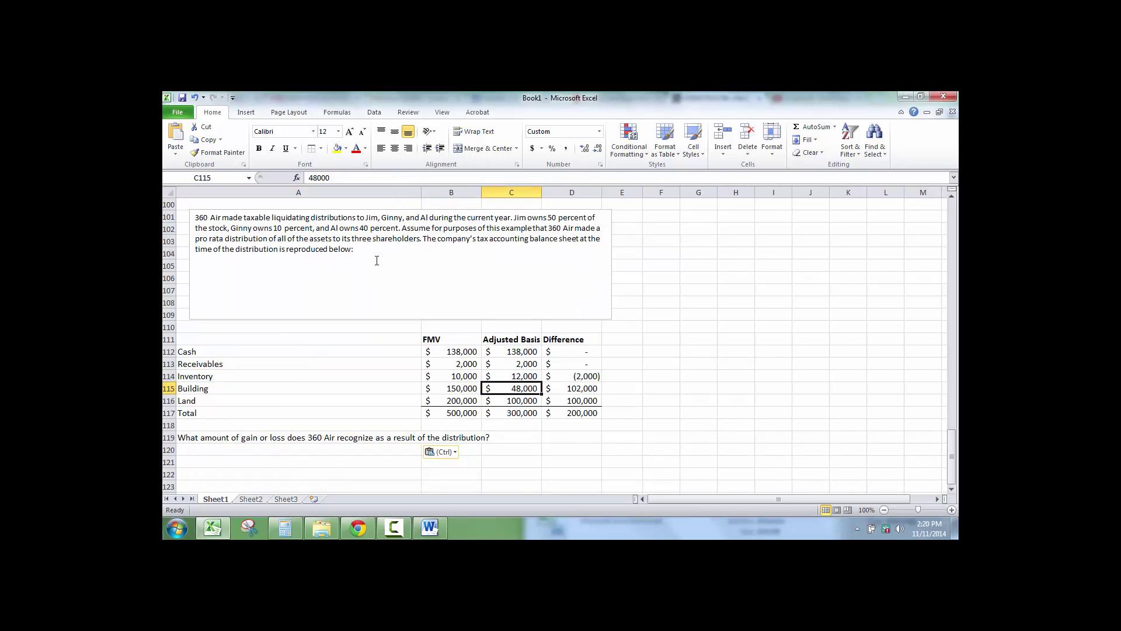
Add a 360 Air gain-or-loss heading, 'Differences in FMV & Adjusted Basis' and 'Inventory' labels
{"action": "left_click", "coordinate": [294, 449]}
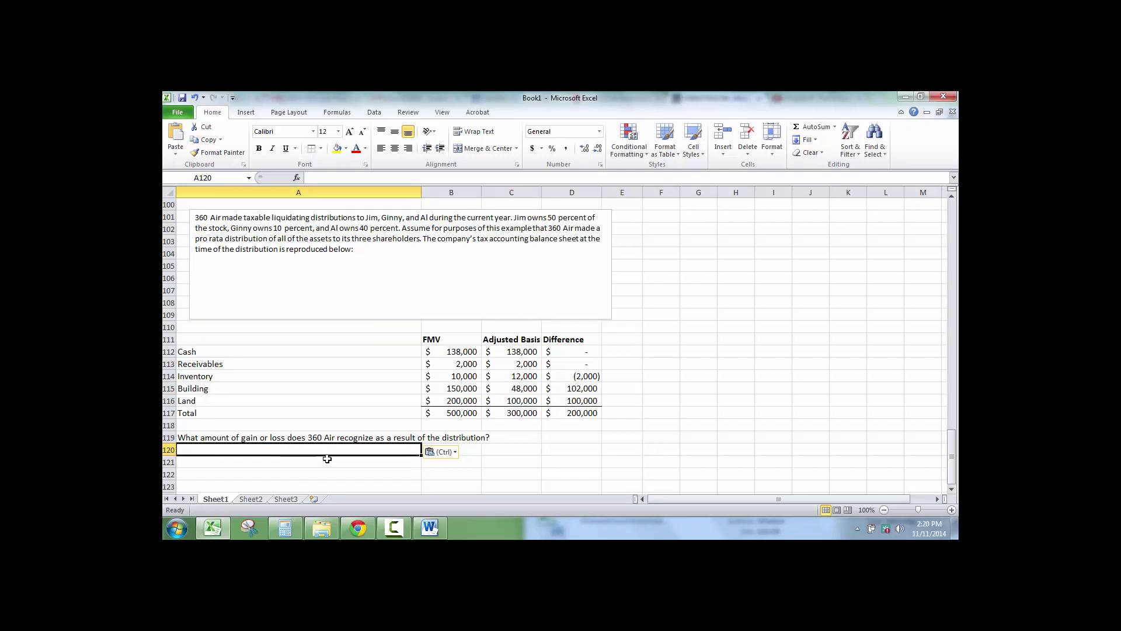
{"action": "left_click", "coordinate": [325, 461]}
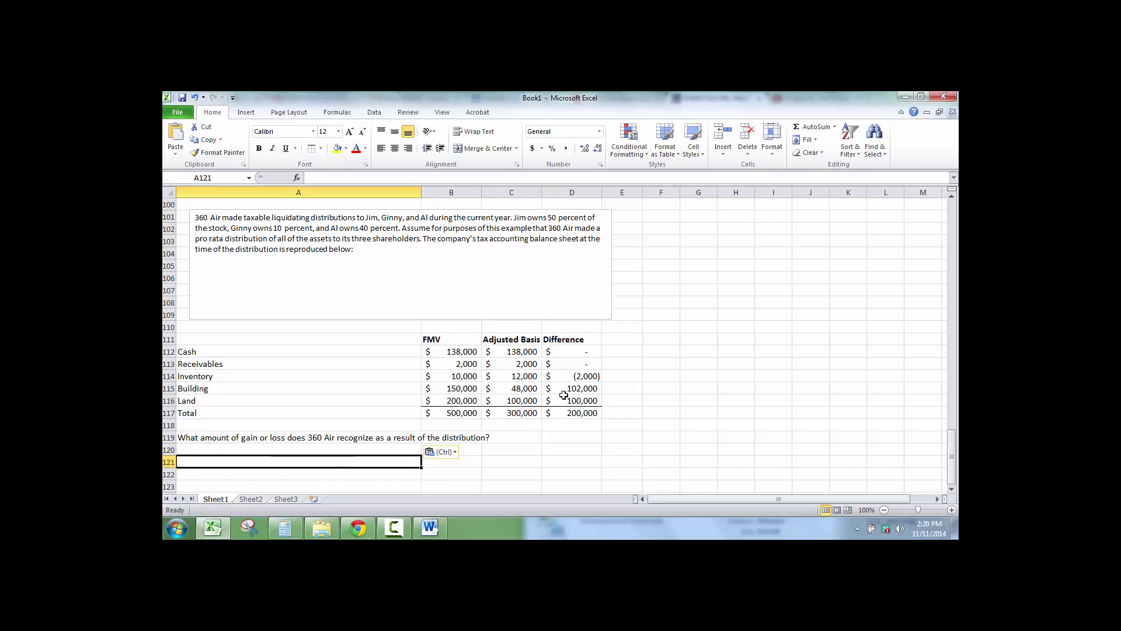
{"action": "type", "text": "B"}
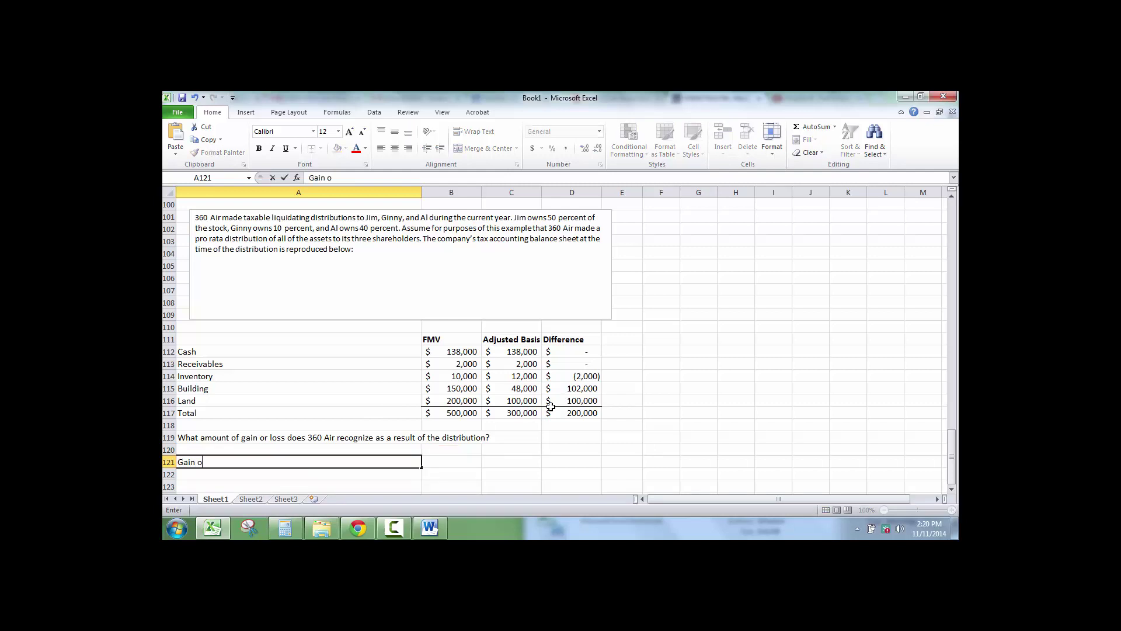
{"action": "type", "text": "ain or Loss for"}
{"action": "type", "text": "360 Air"}
{"action": "key", "text": "Return"}
{"action": "type", "text": "Diff"}
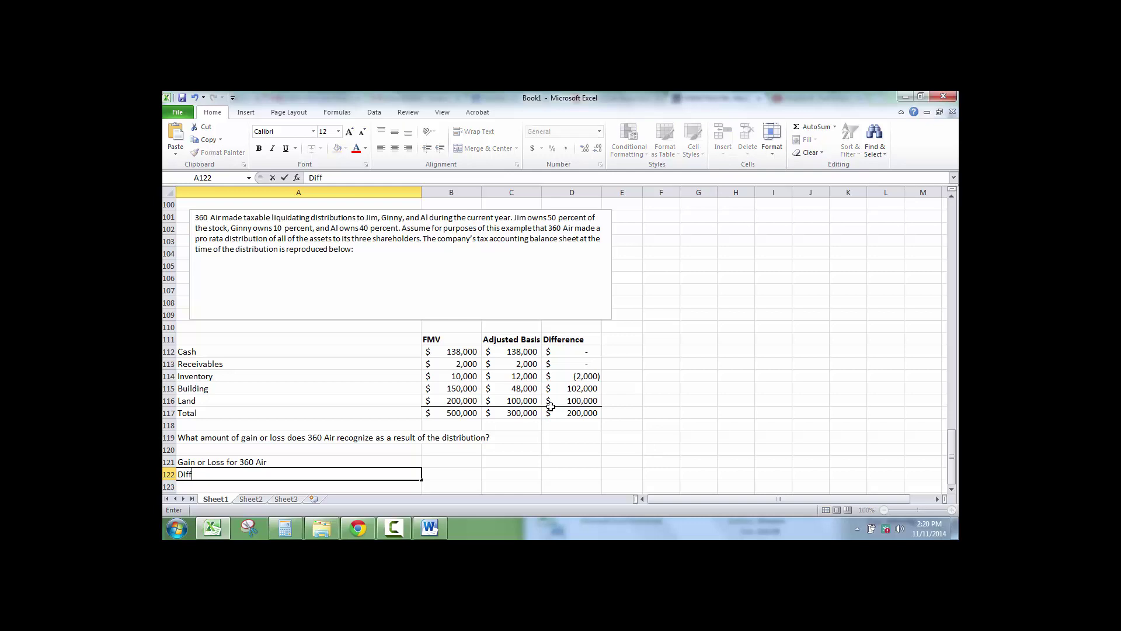
{"action": "type", "text": "erences in FMV & Adjusted Bas"}
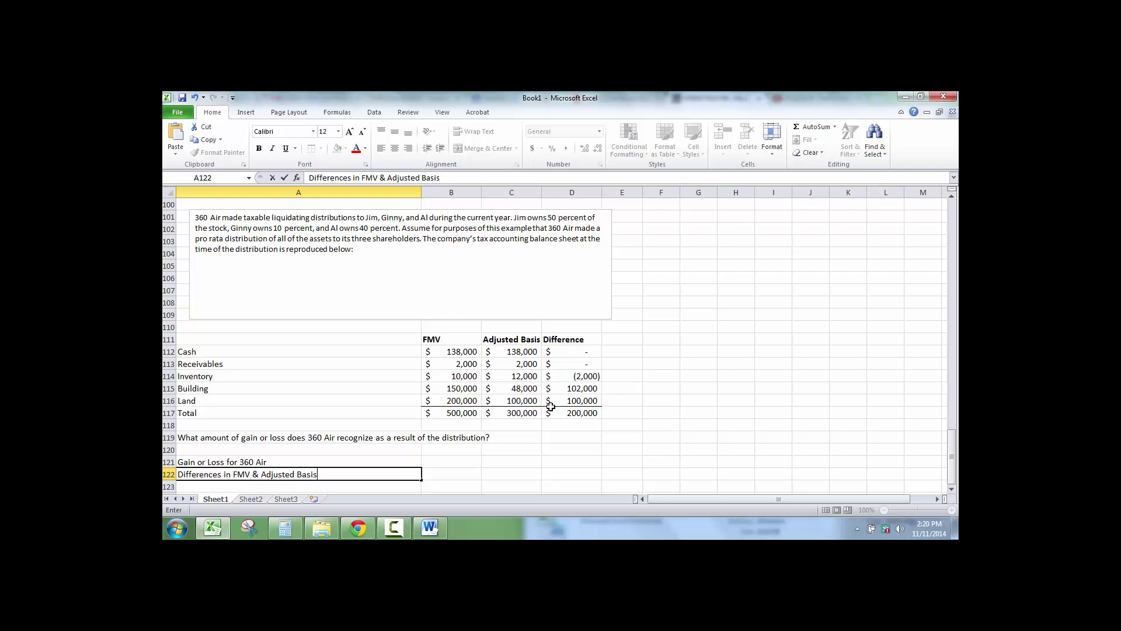
{"action": "type", "text": "is"}
{"action": "key", "text": "Return"}
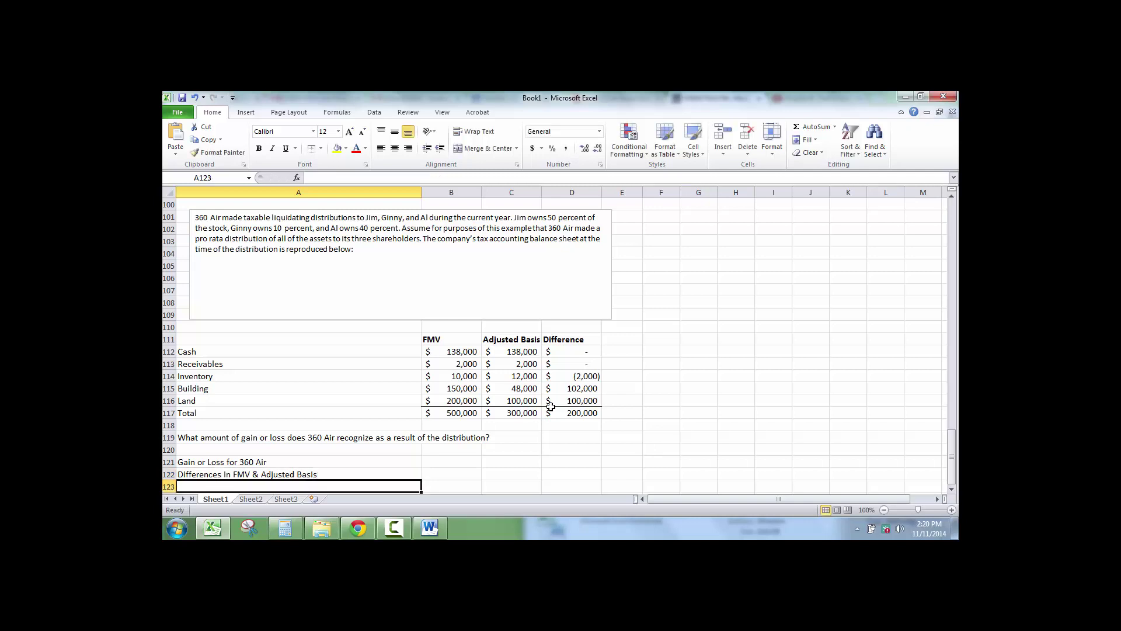
{"action": "type", "text": "U"}
{"action": "key", "text": "BackSpace"}
{"action": "type", "text": "Inventory"}
{"action": "key", "text": "Tab"}
Link Inventory to its (2,000) difference and copy the Building and Land labels beneath it
{"action": "type", "text": "="}
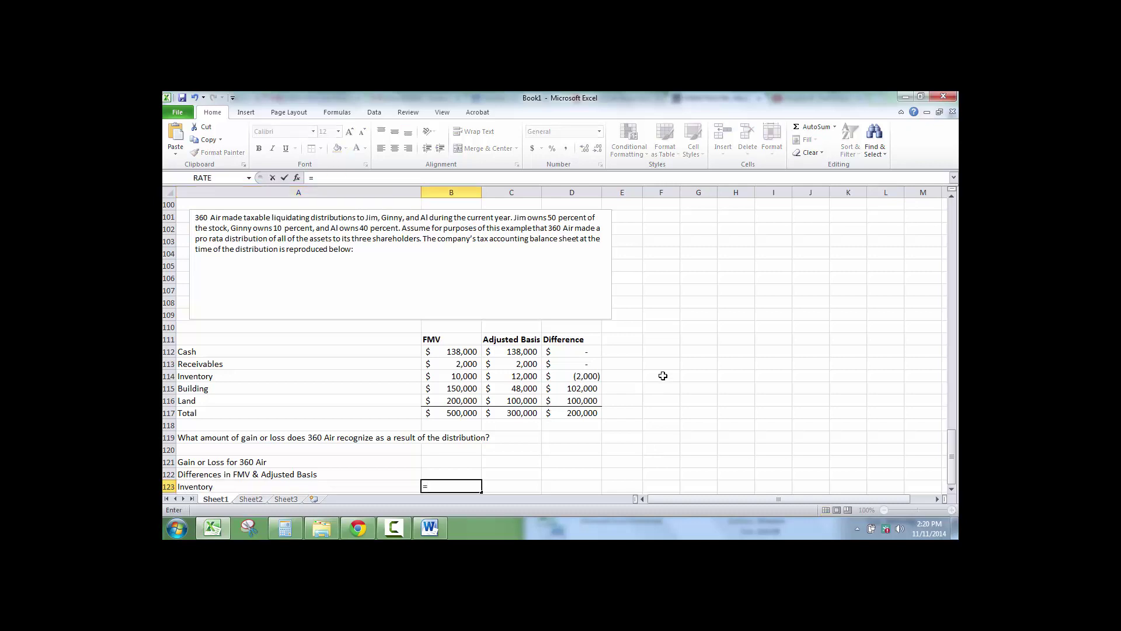
{"action": "left_click", "coordinate": [596, 376]}
{"action": "key", "text": "Tab"}
{"action": "scroll", "coordinate": [348, 419], "scroll_direction": "down", "scroll_amount": 3}
{"action": "left_click", "coordinate": [306, 378]}
{"action": "left_click", "coordinate": [292, 391]}
{"action": "left_click", "coordinate": [219, 278]}
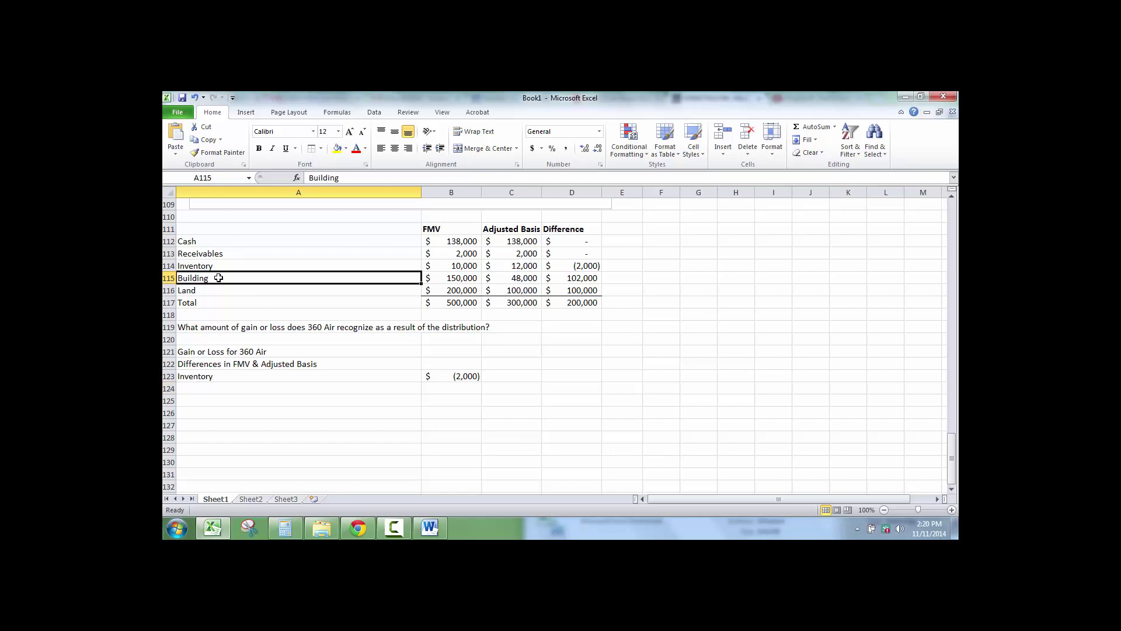
{"action": "left_click", "coordinate": [220, 291]}
{"action": "left_click_drag", "start_coordinate": [222, 281], "coordinate": [222, 288]}
{"action": "key", "text": "ctrl+c"}
{"action": "left_click", "coordinate": [220, 388]}
{"action": "key", "text": "ctrl+v"}
Link the Building and Land amounts to their 102,000 and 100,000 differences
{"action": "left_click", "coordinate": [448, 384]}
{"action": "type", "text": "="}
{"action": "left_click", "coordinate": [568, 280]}
{"action": "key", "text": "Return"}
{"action": "type", "text": "="}
{"action": "left_click", "coordinate": [568, 283]}
{"action": "left_click", "coordinate": [570, 289]}
{"action": "key", "text": "Return"}
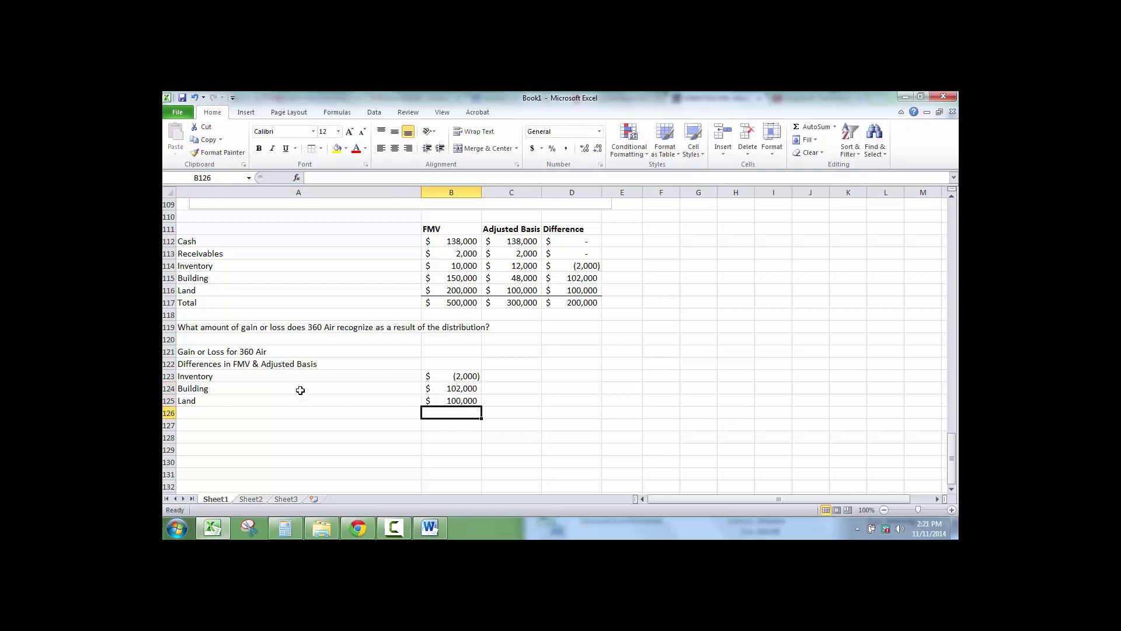
Add a 'Total Gain (Loss)' row summing B123:B125 to $200,000, with a top border
{"action": "left_click", "coordinate": [273, 412]}
{"action": "type", "text": "Total Gain *"}
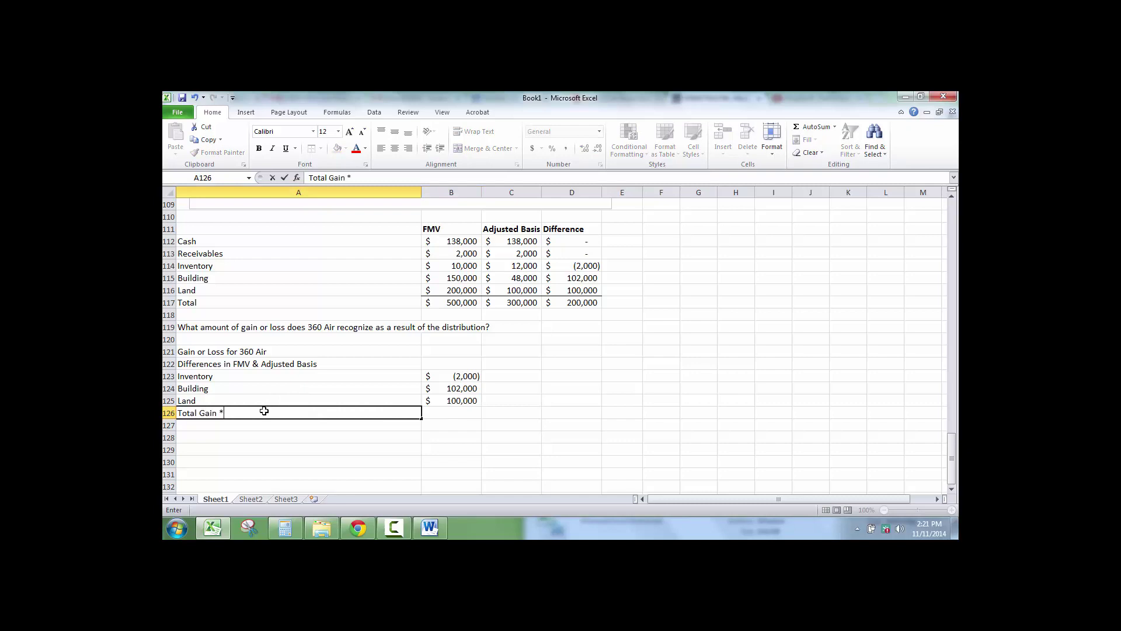
{"action": "key", "text": "BackSpace"}
{"action": "type", "text": "(Loss)"}
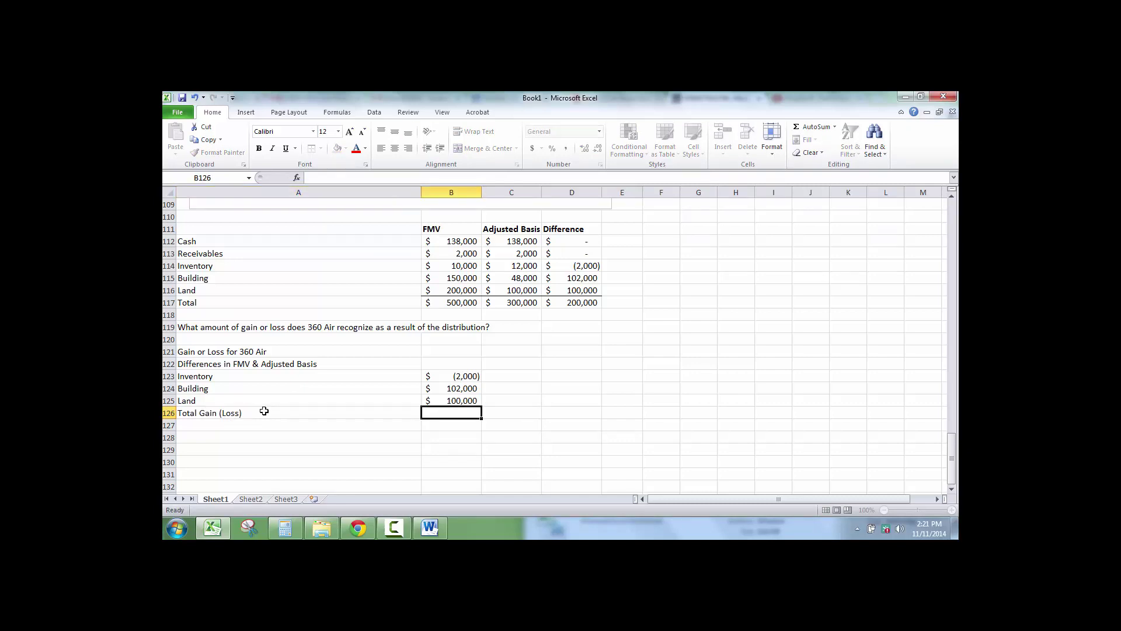
{"action": "key", "text": "Tab"}
{"action": "type", "text": "=sUM("}
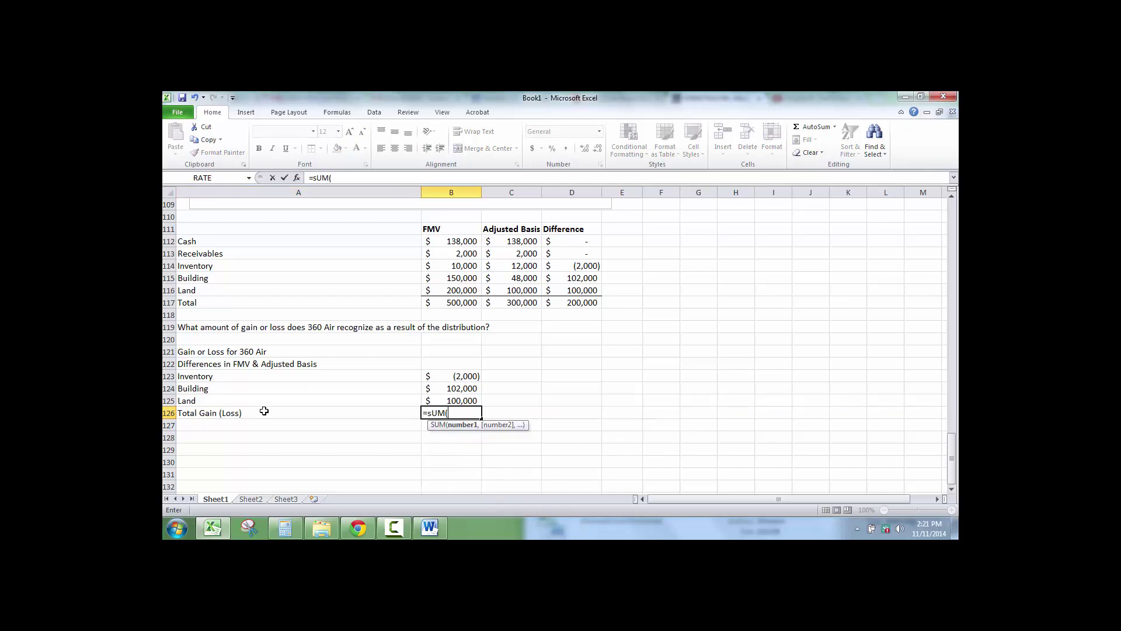
{"action": "left_click_drag", "start_coordinate": [455, 380], "coordinate": [450, 403]}
{"action": "key", "text": "Return"}
{"action": "left_click", "coordinate": [311, 148]}
{"action": "left_click", "coordinate": [450, 352]}
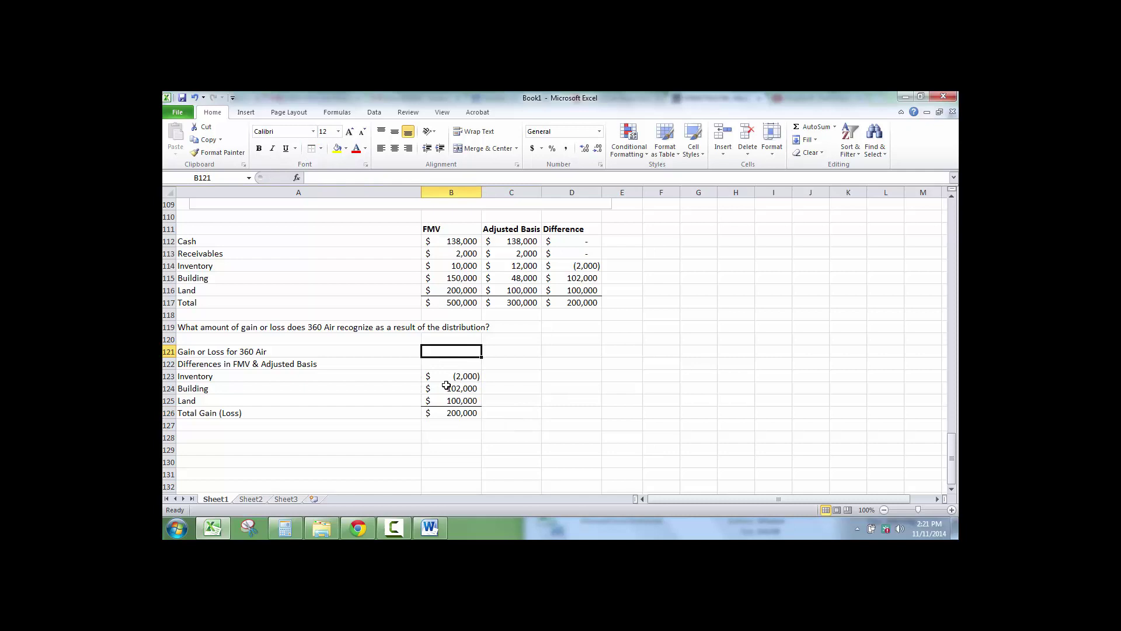